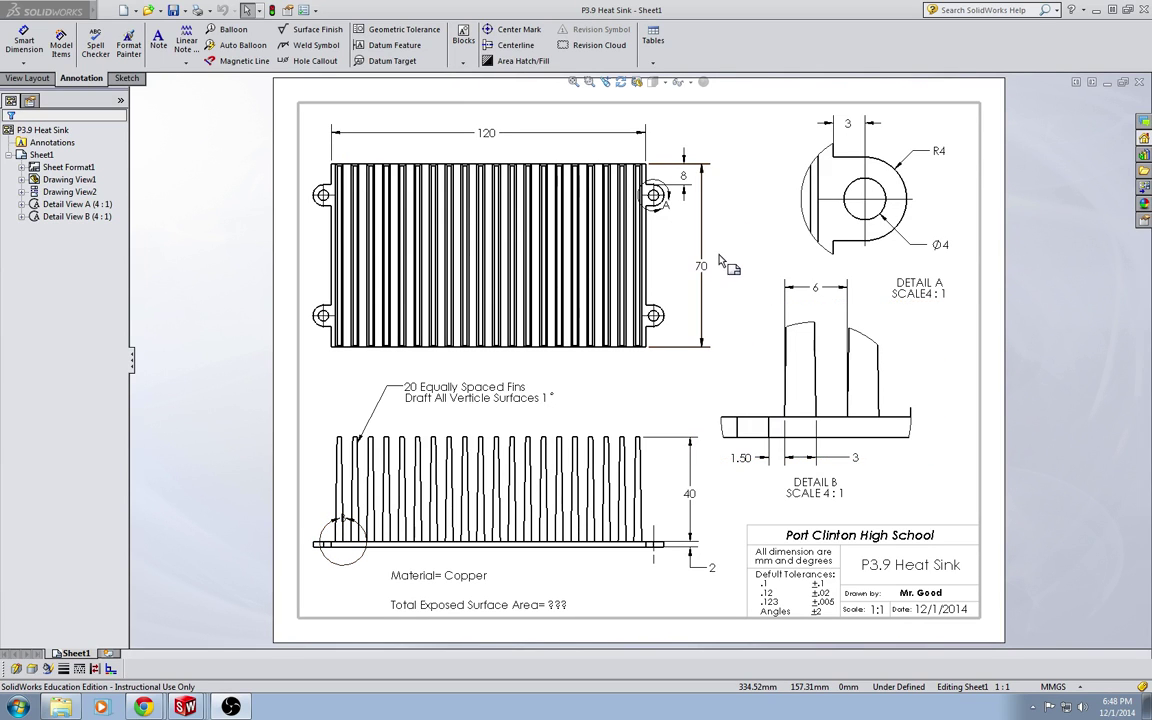
Step: Keep the millimetre-gram-second units and select the Detail A view
click(1083, 688)
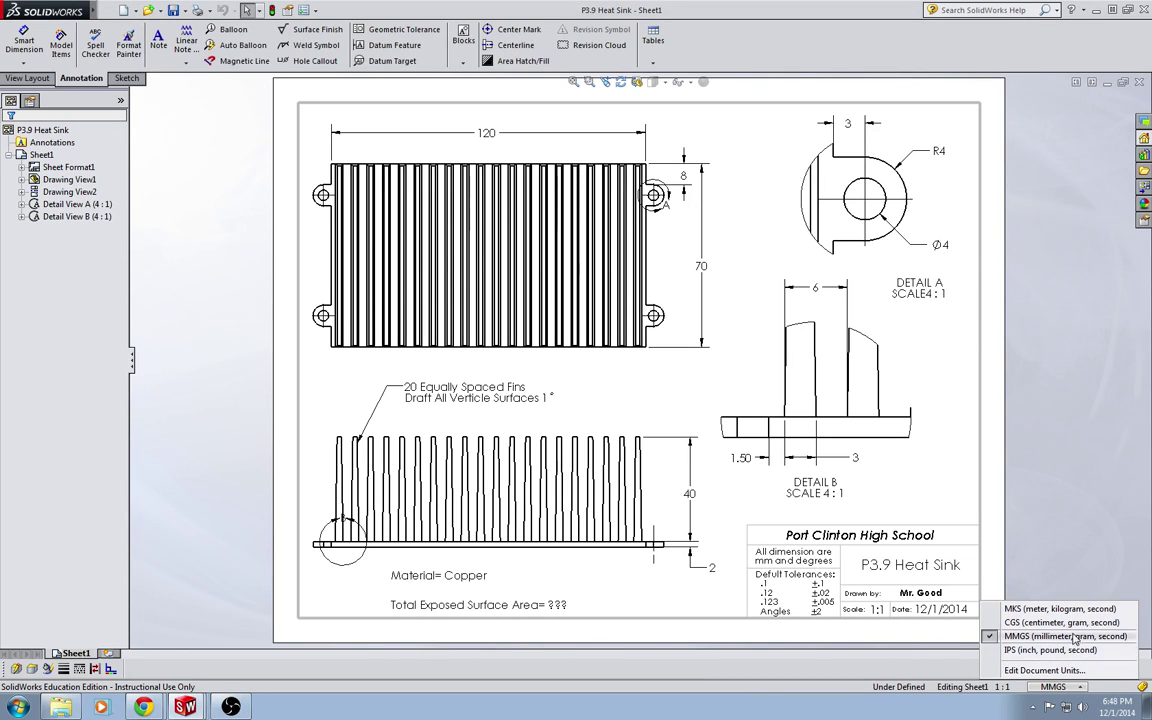
click(1025, 580)
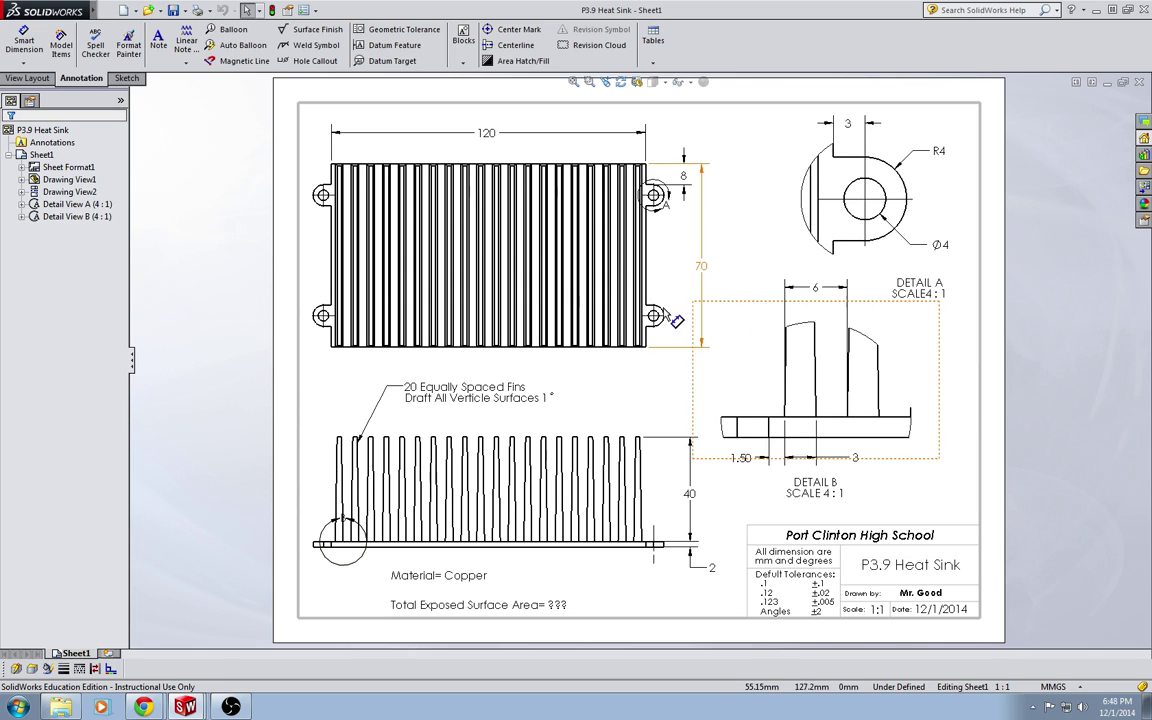
click(855, 222)
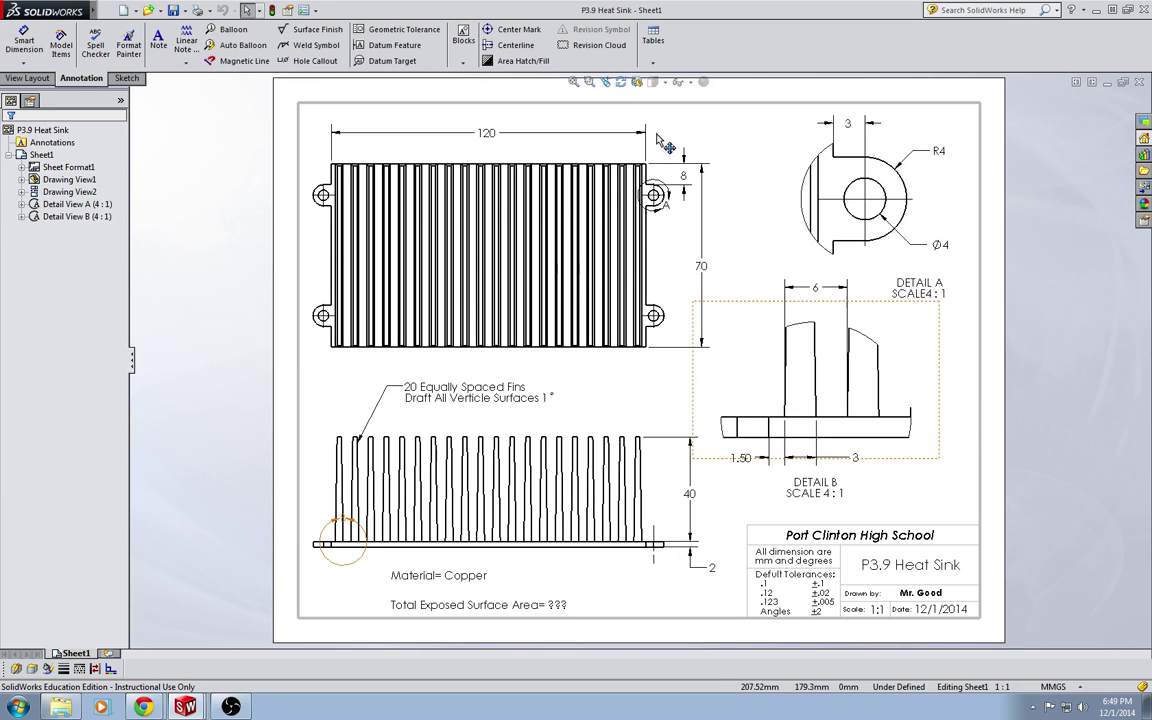
Step: Create a new part and switch its unit system to MMGS
click(124, 11)
key(Return)
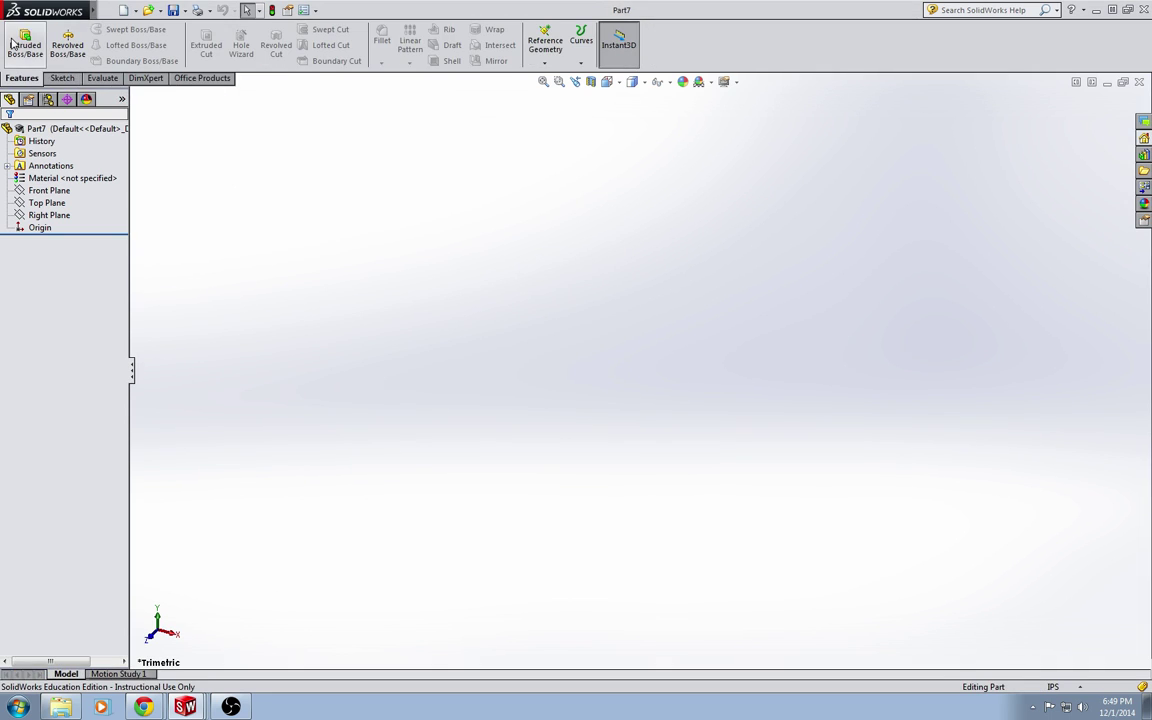
click(1058, 687)
click(1058, 637)
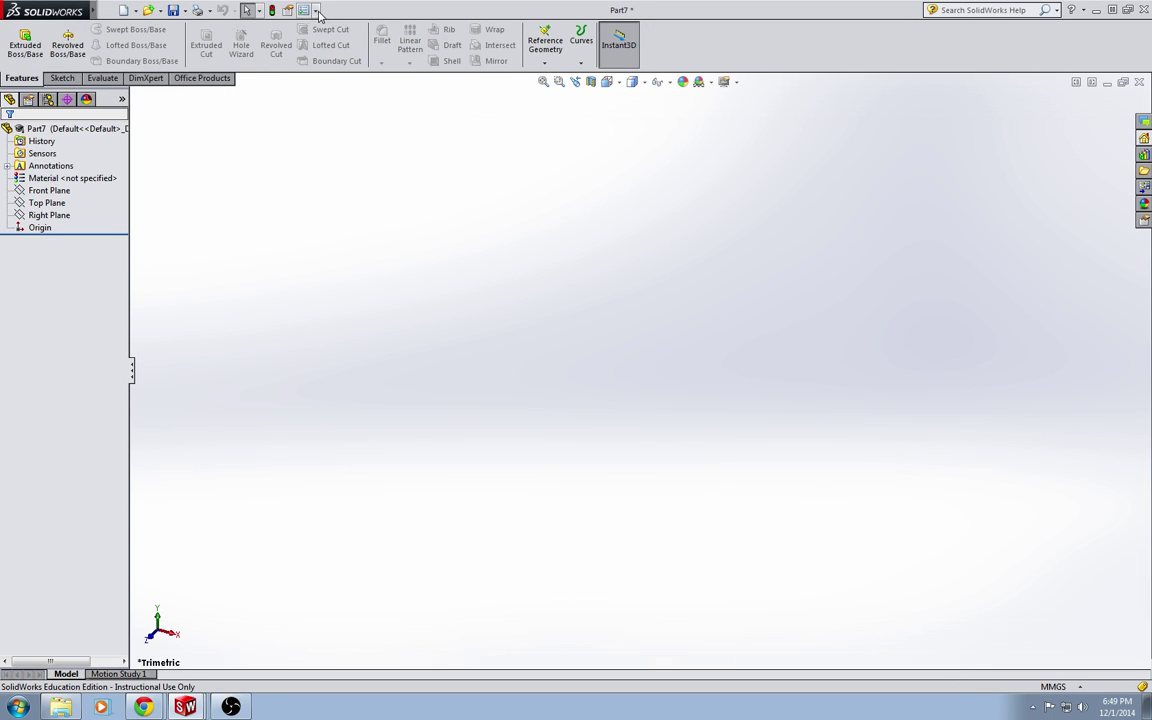
Step: Check the drafting standard in Document Properties, then start an extruded base sketch on Top Plane
click(287, 10)
click(378, 116)
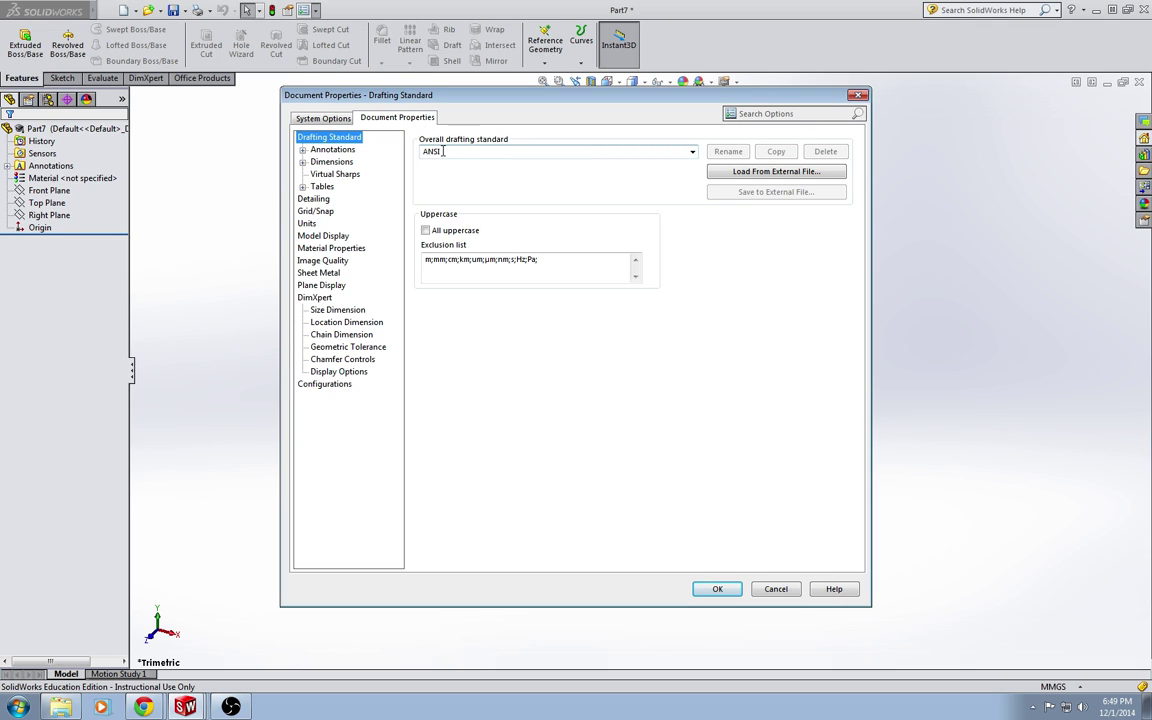
click(858, 96)
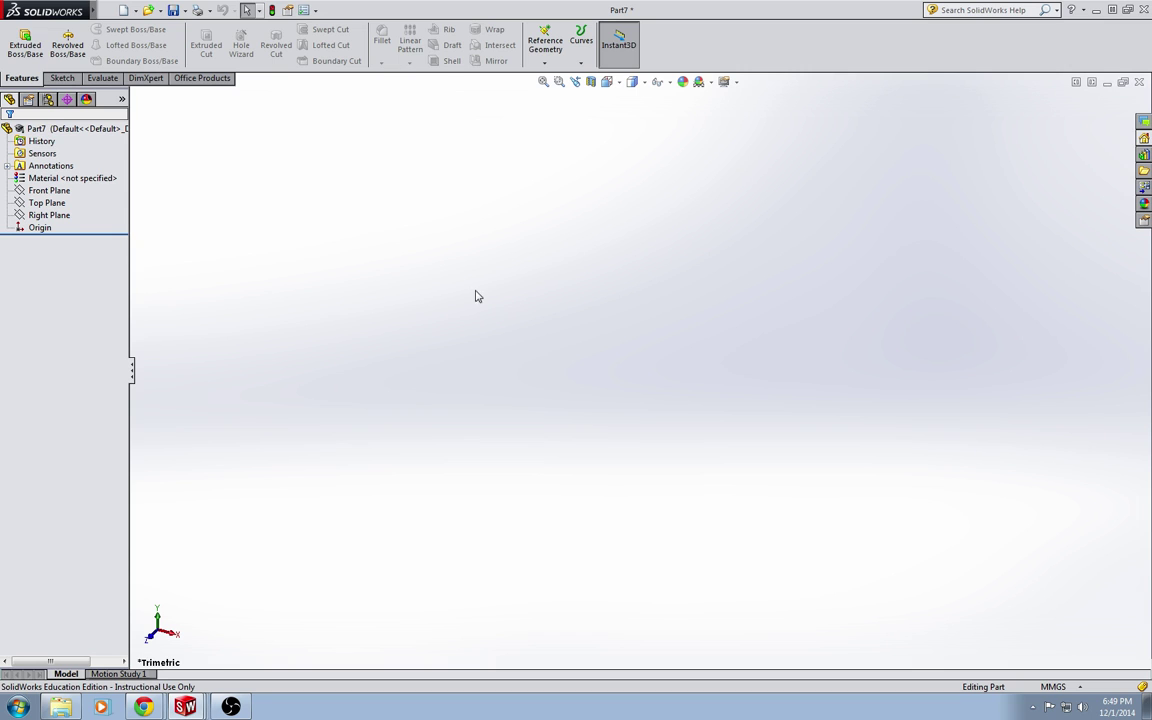
click(25, 45)
click(358, 300)
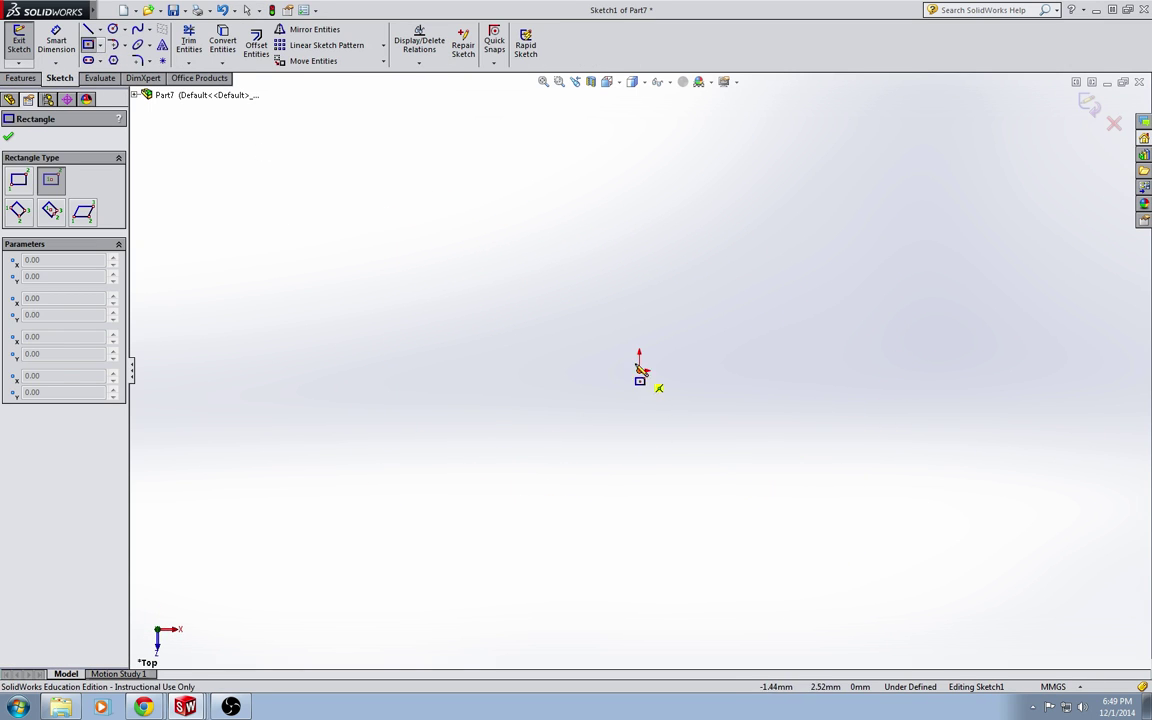
Step: Draw a centre rectangle at the origin, dimensioned 120 mm wide and 70 mm high
click(639, 370)
click(396, 245)
key(d)
click(513, 246)
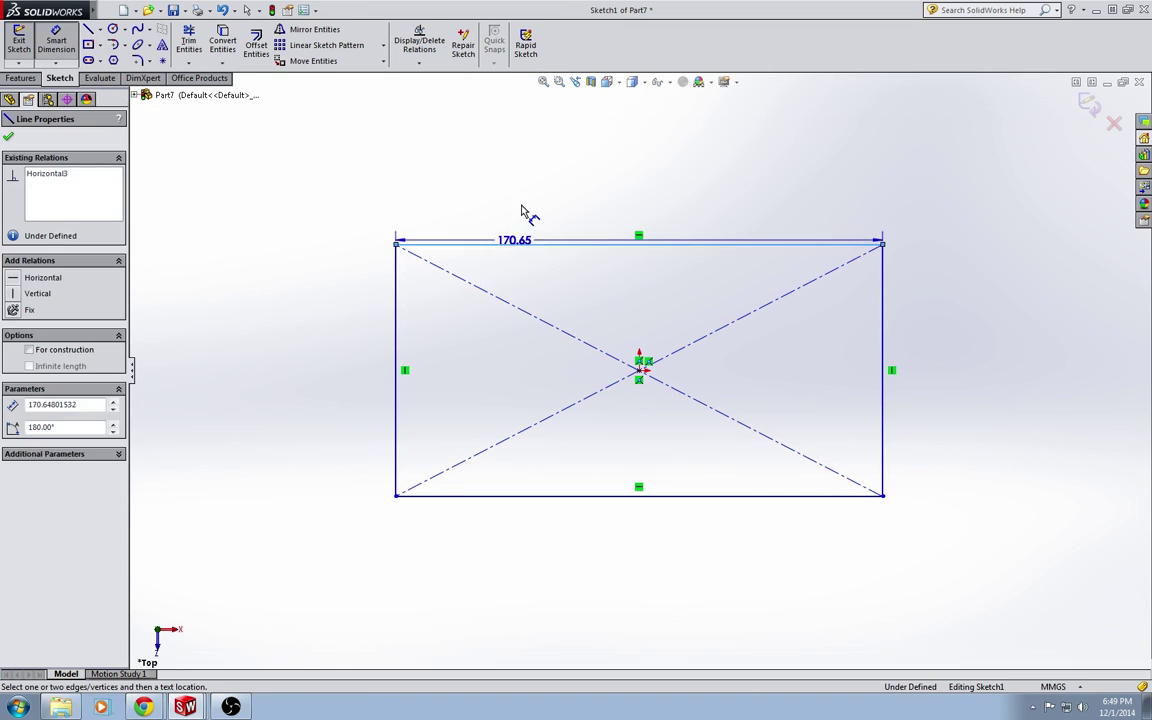
click(522, 212)
text(120)
key(Return)
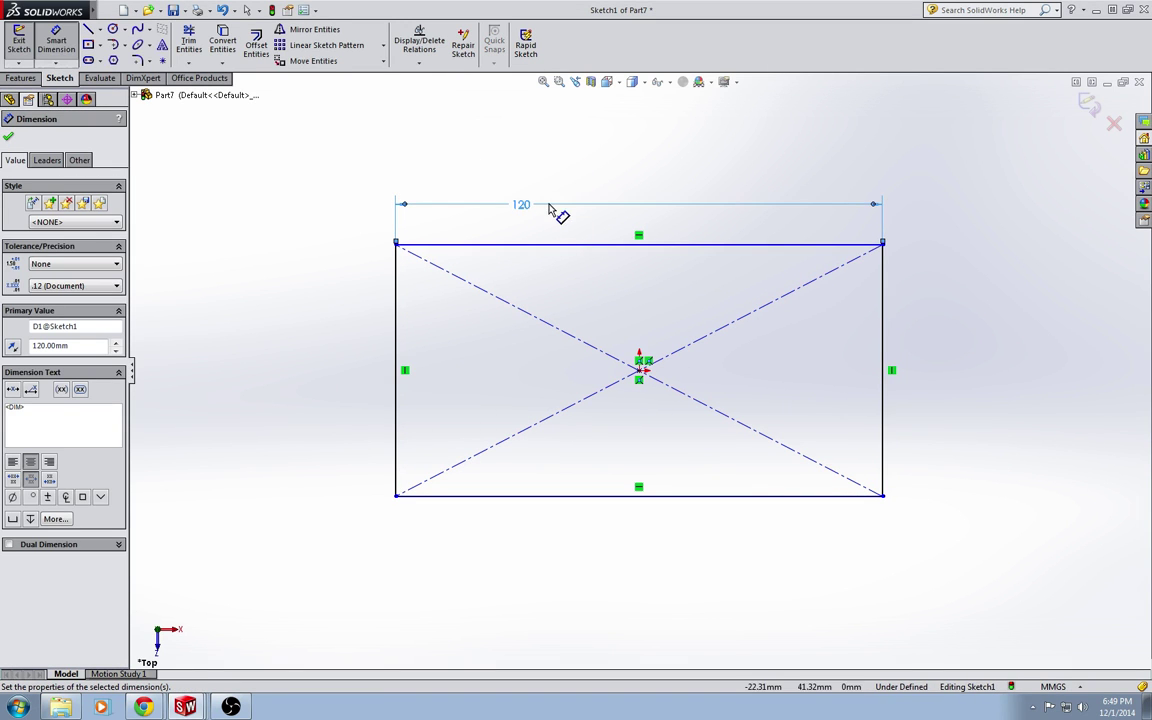
click(883, 348)
click(953, 357)
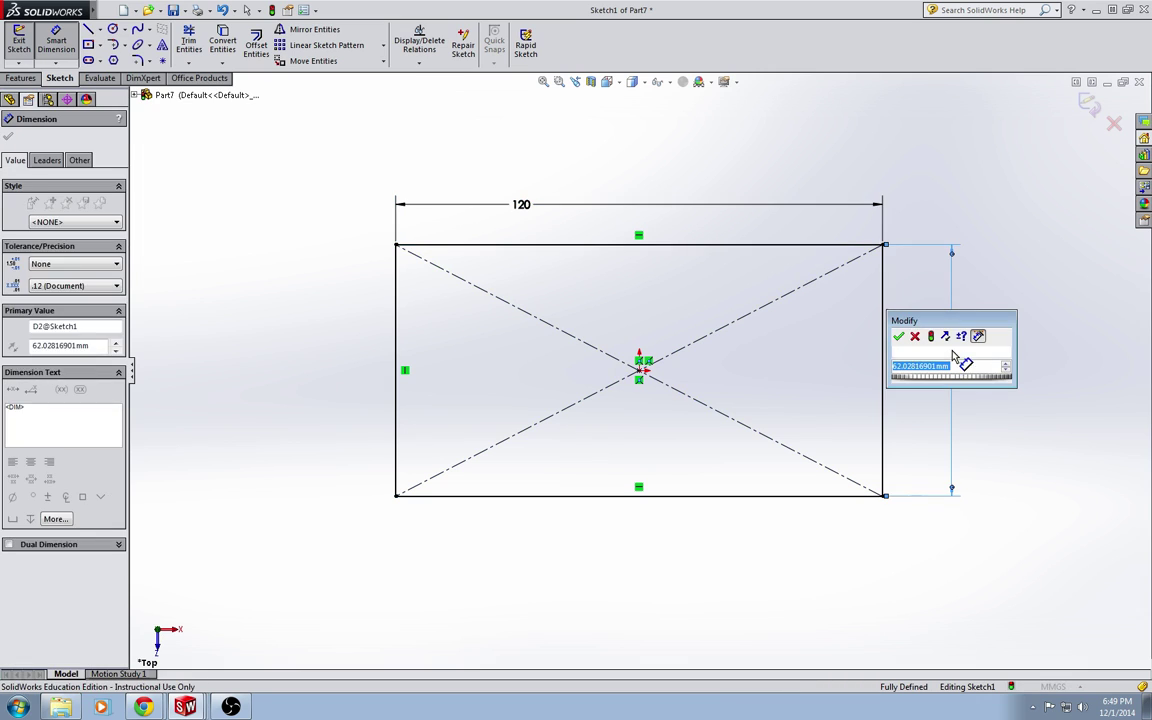
text(70)
key(Return)
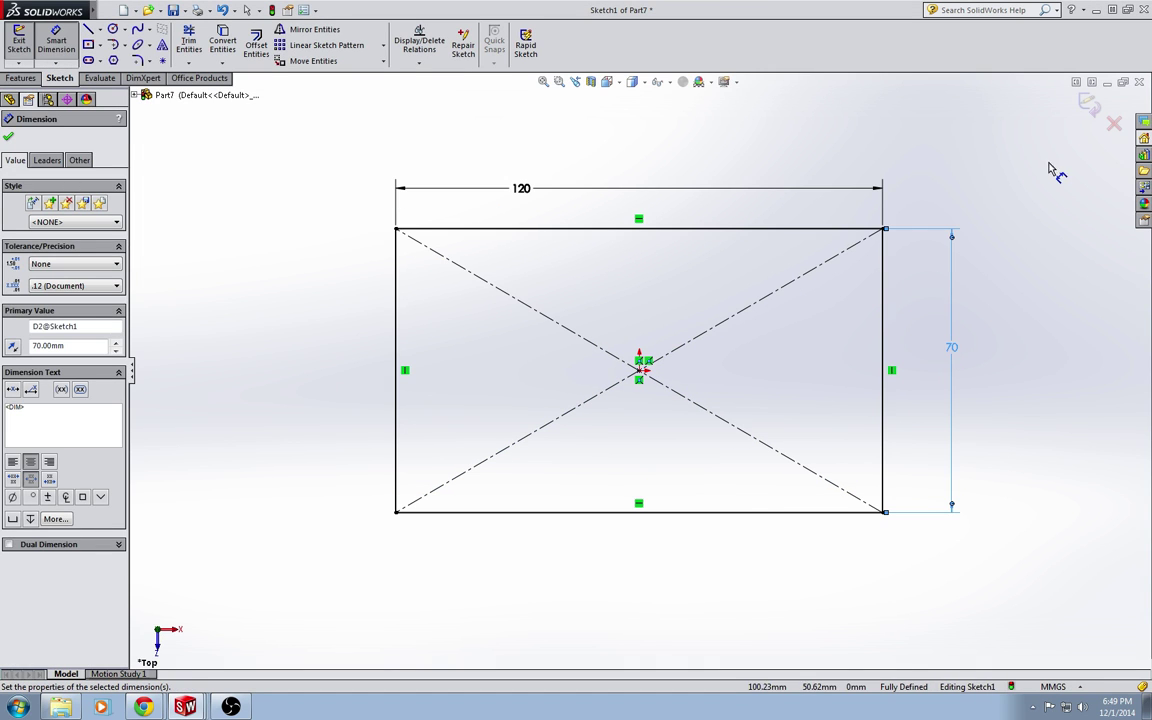
Step: Extrude the rectangle 2 mm thick as the base plate
click(1090, 103)
key(e)
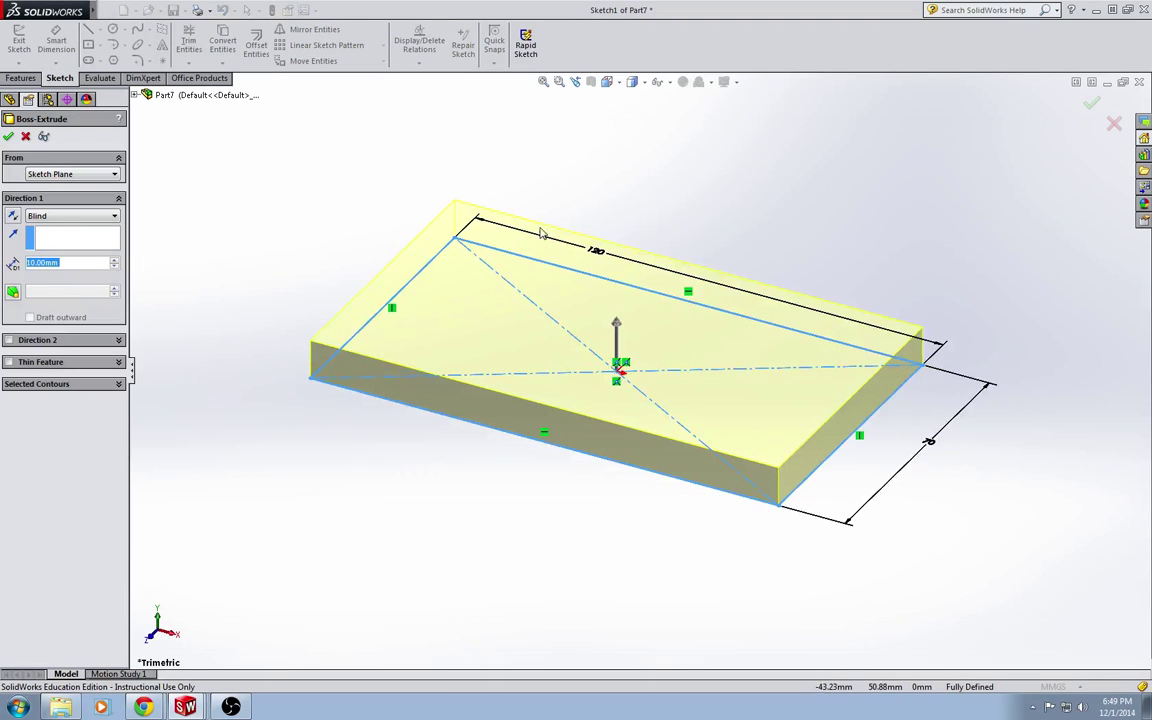
text(2)
key(Return)
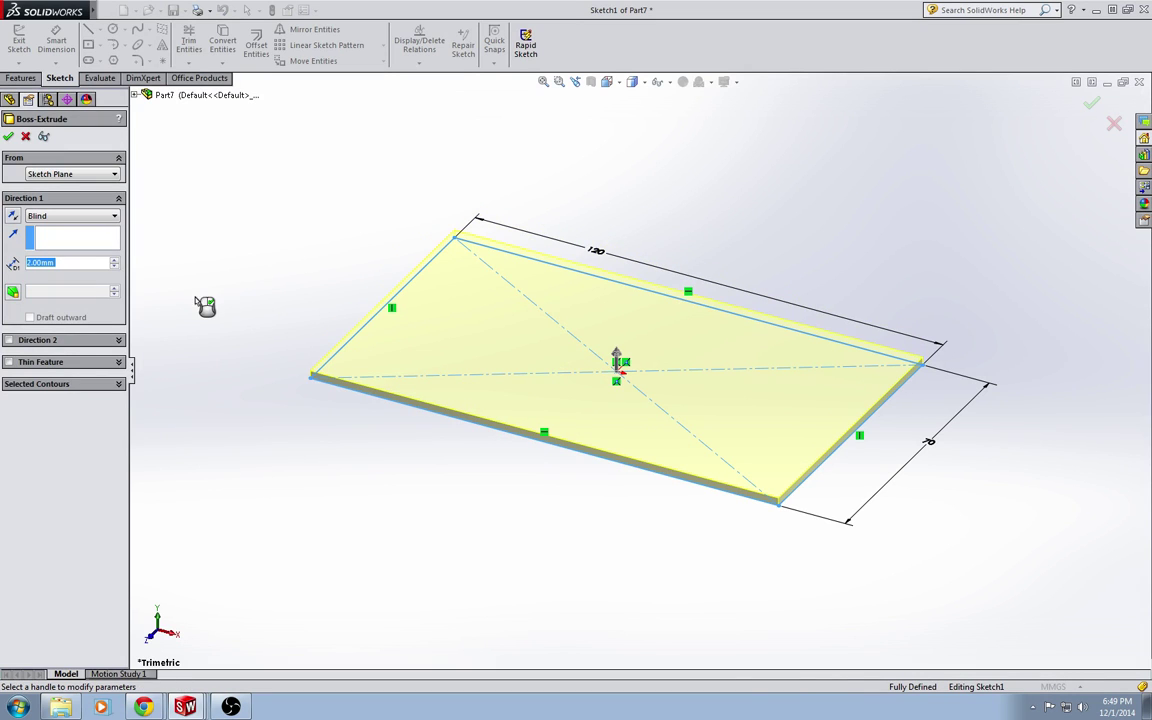
click(9, 136)
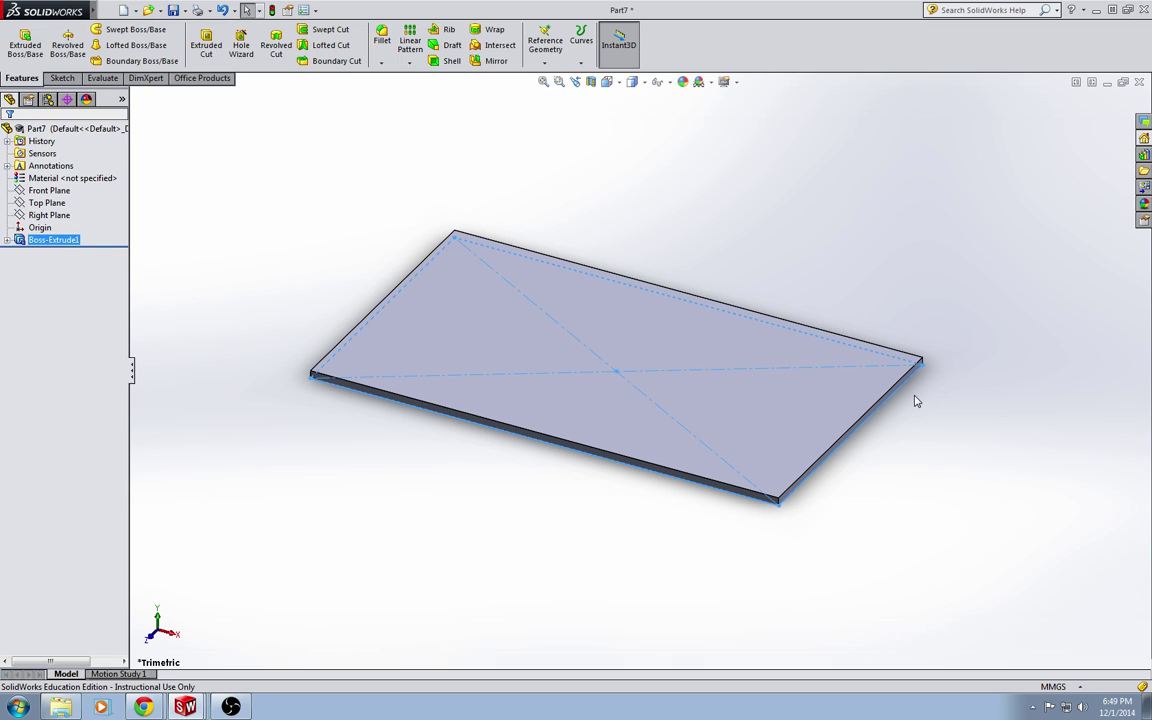
Step: Edit Boss-Extrude1's sketch in Top view and start a tab line on the rectangle's right edge
right_click(45, 244)
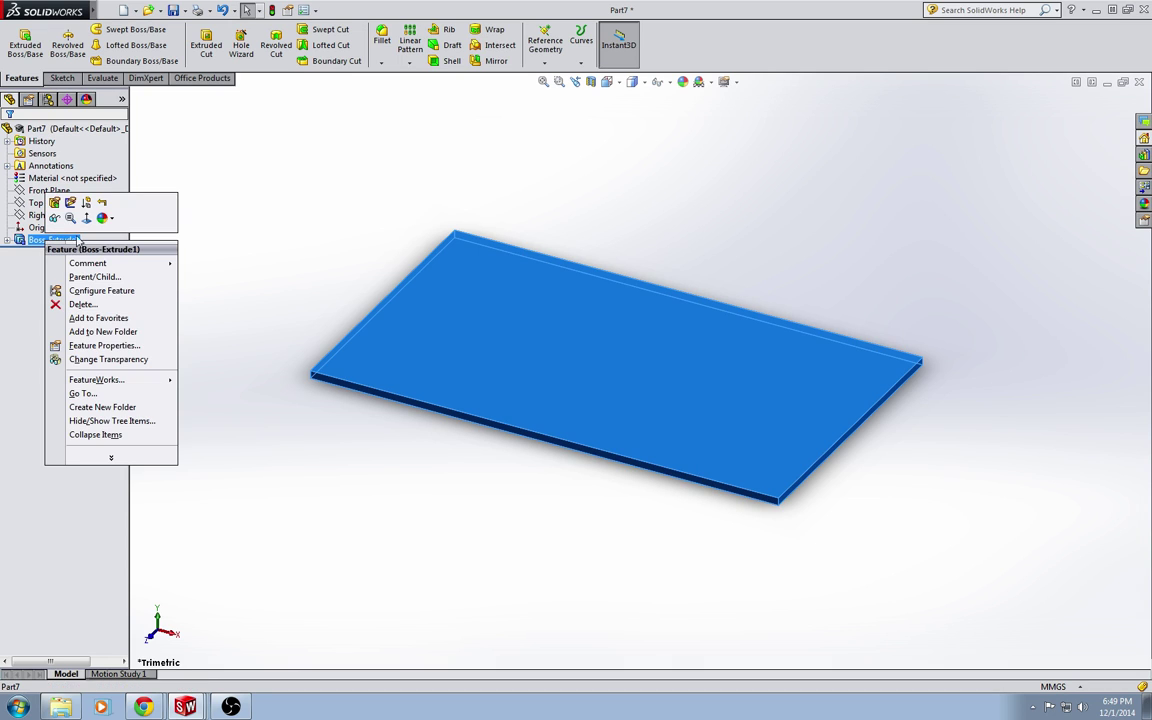
click(69, 200)
click(607, 81)
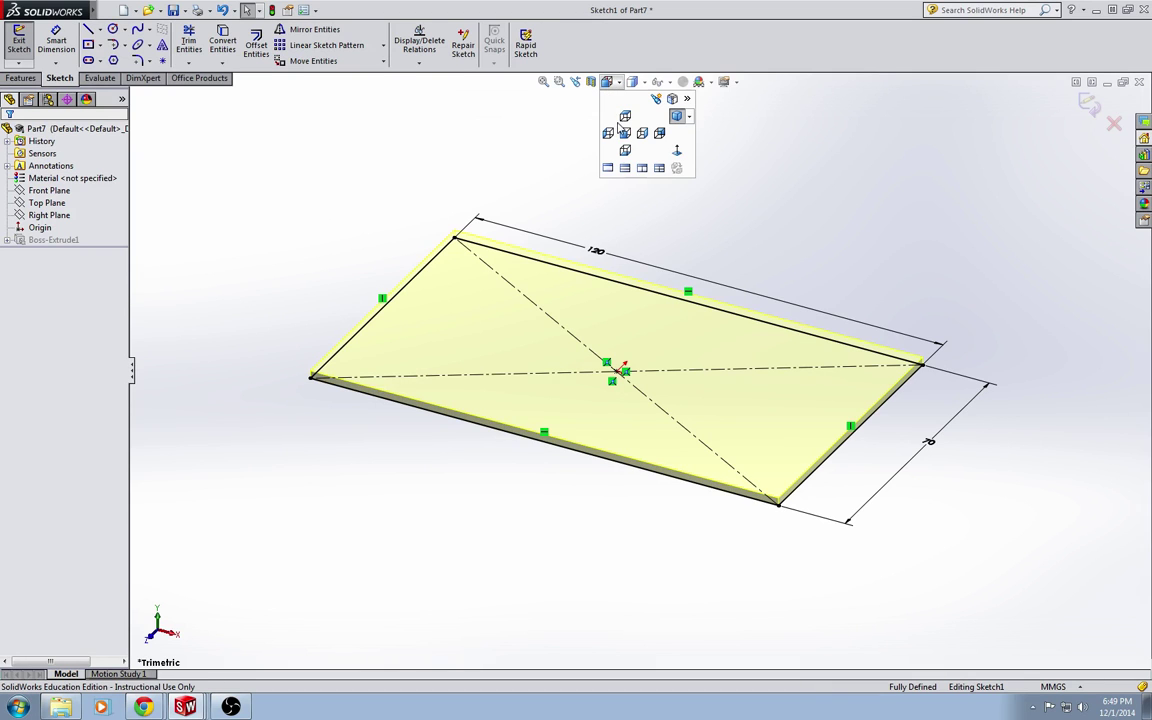
click(625, 118)
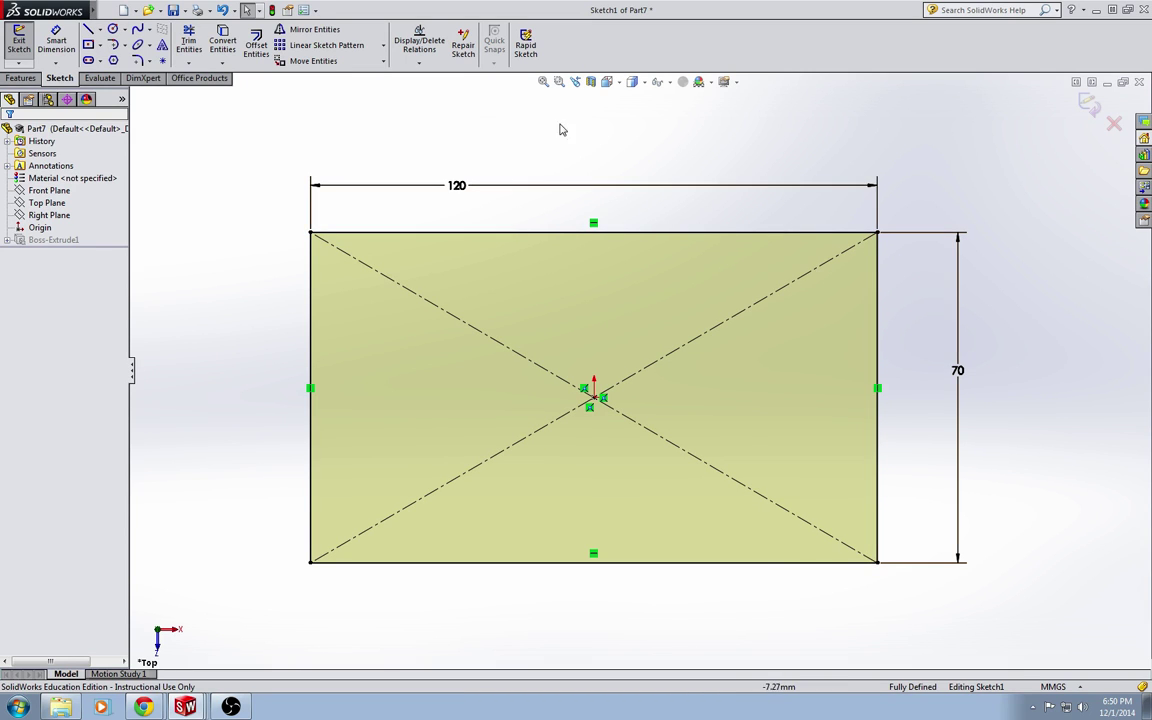
click(88, 29)
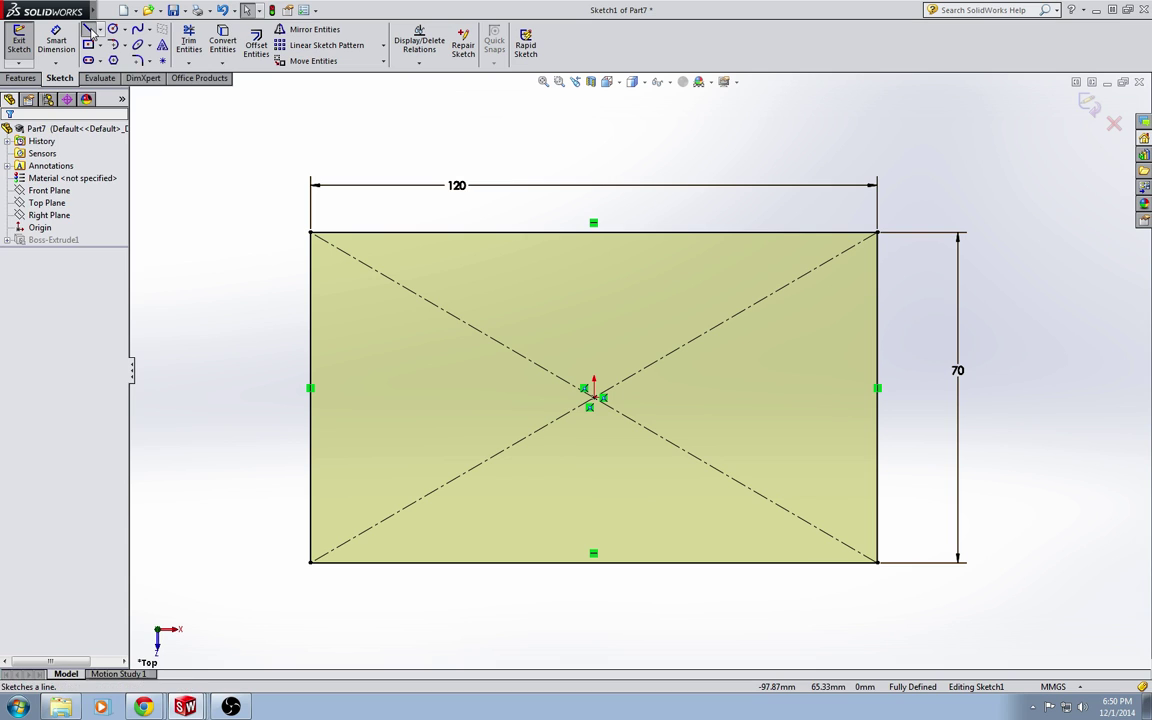
click(878, 253)
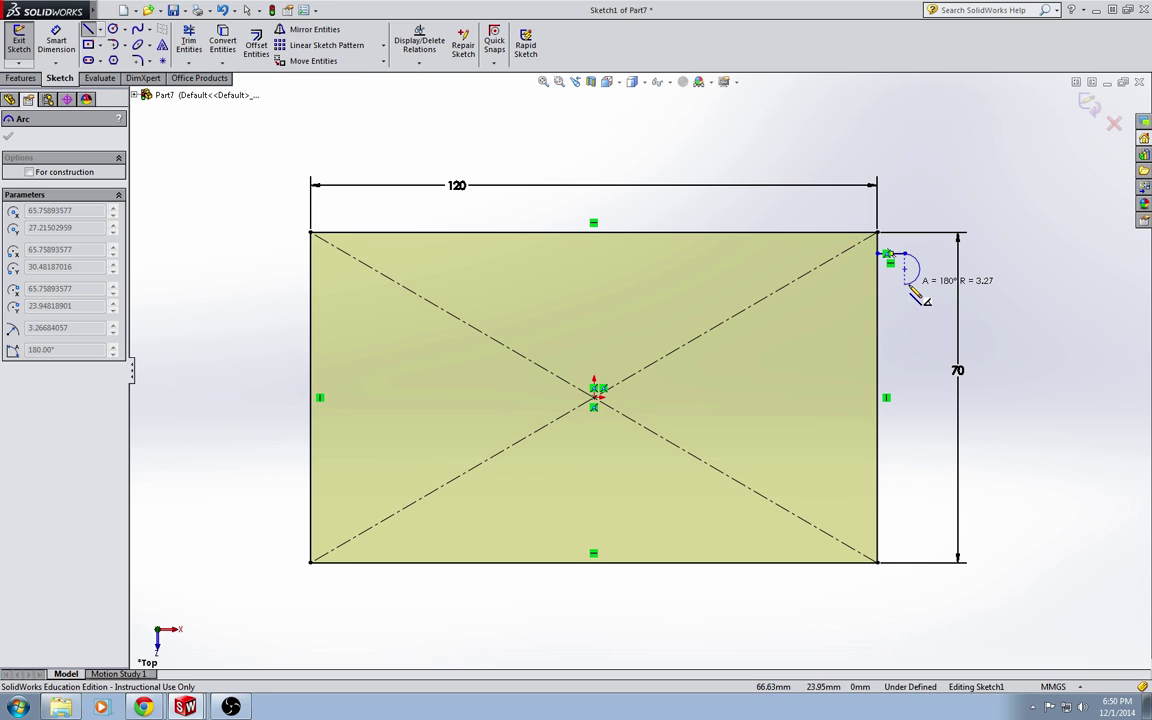
Step: Finish the tab outline and dimension its short line 8 mm from the top edge
click(911, 289)
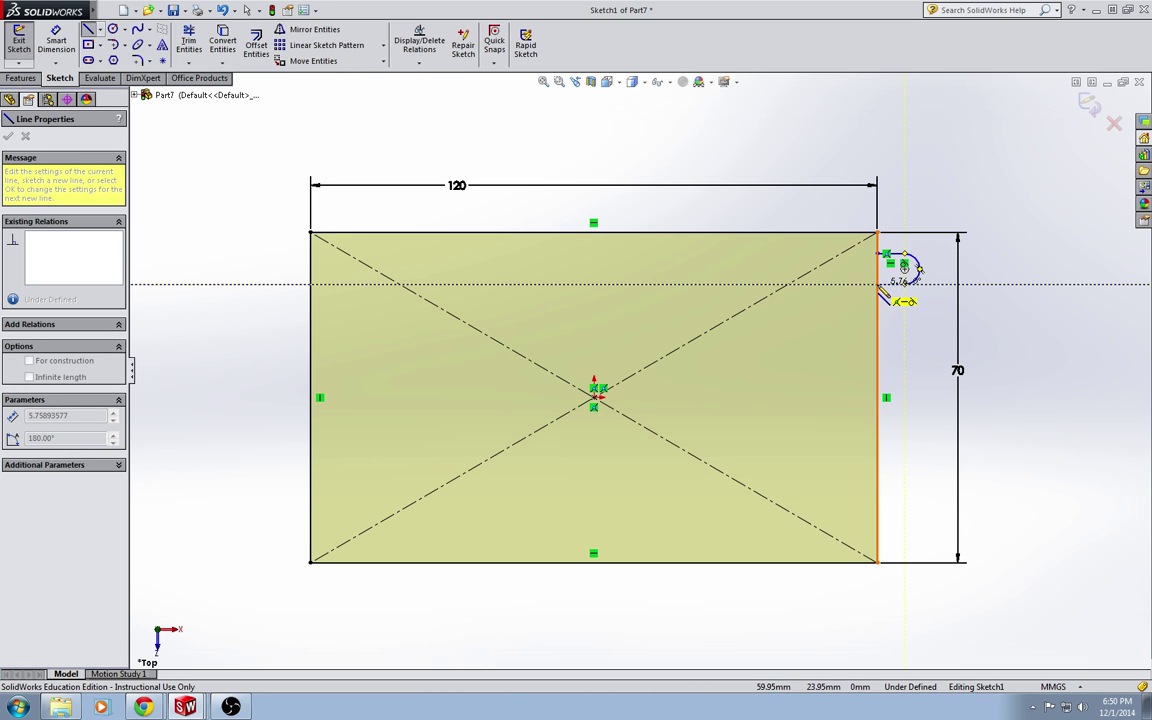
click(900, 310)
key(Escape)
key(Escape)
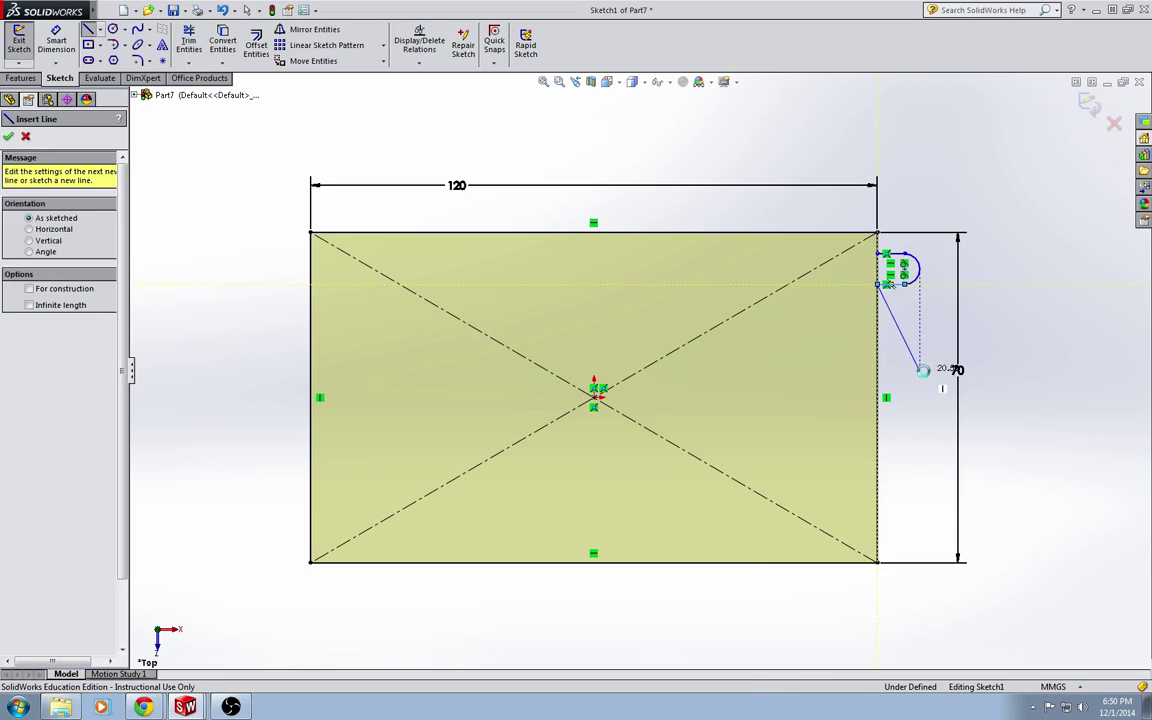
click(56, 42)
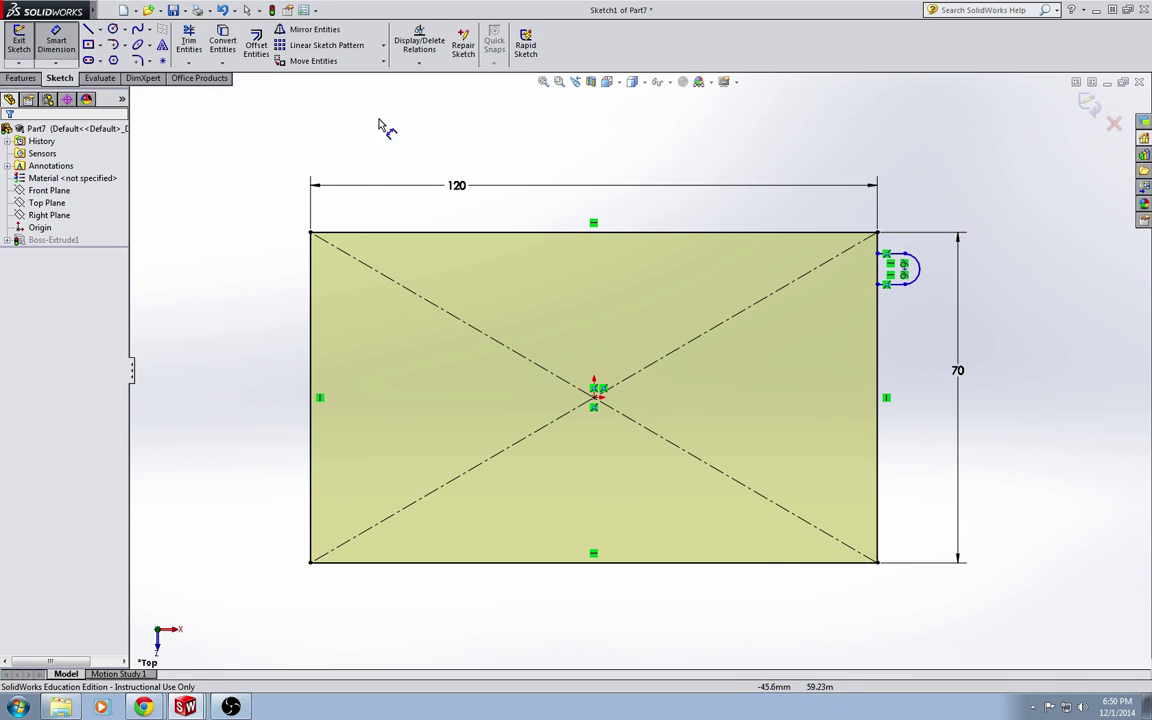
click(870, 237)
click(893, 252)
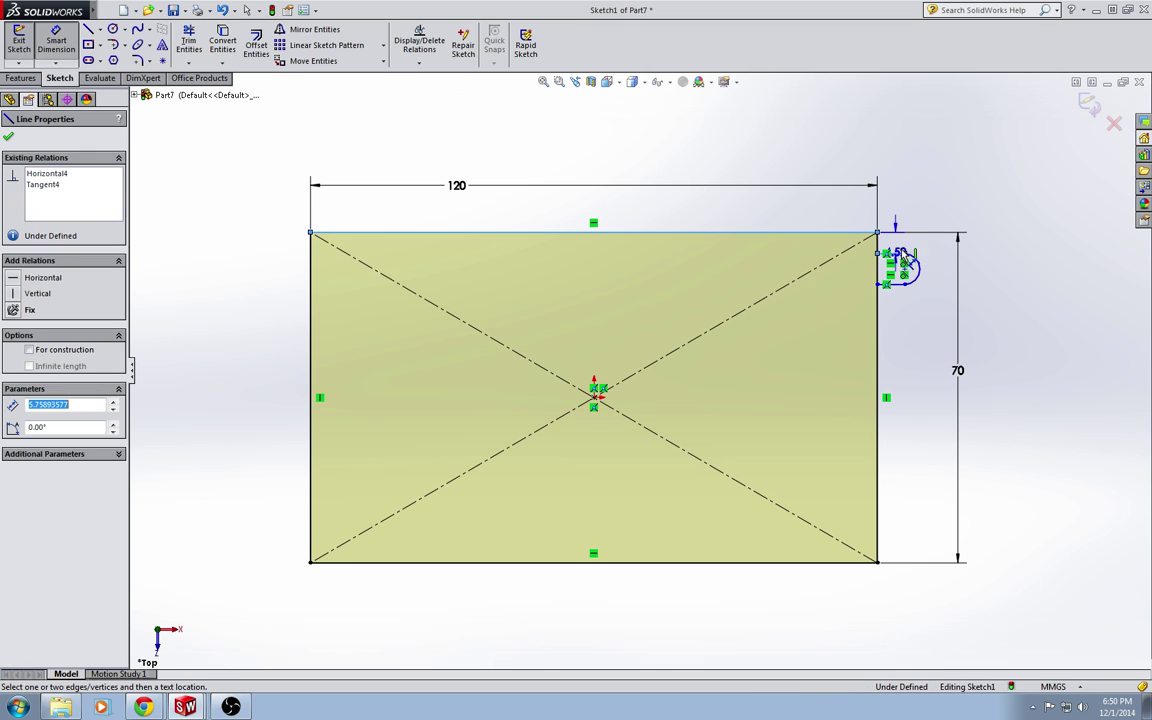
click(932, 252)
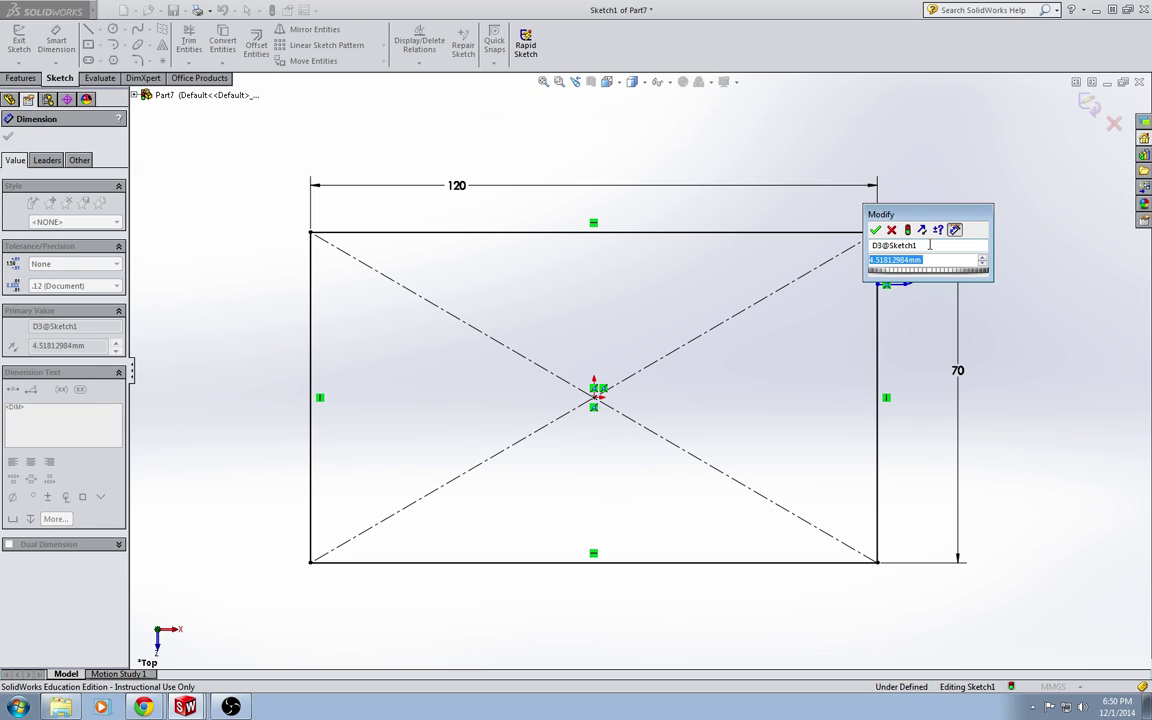
text(8)
key(Return)
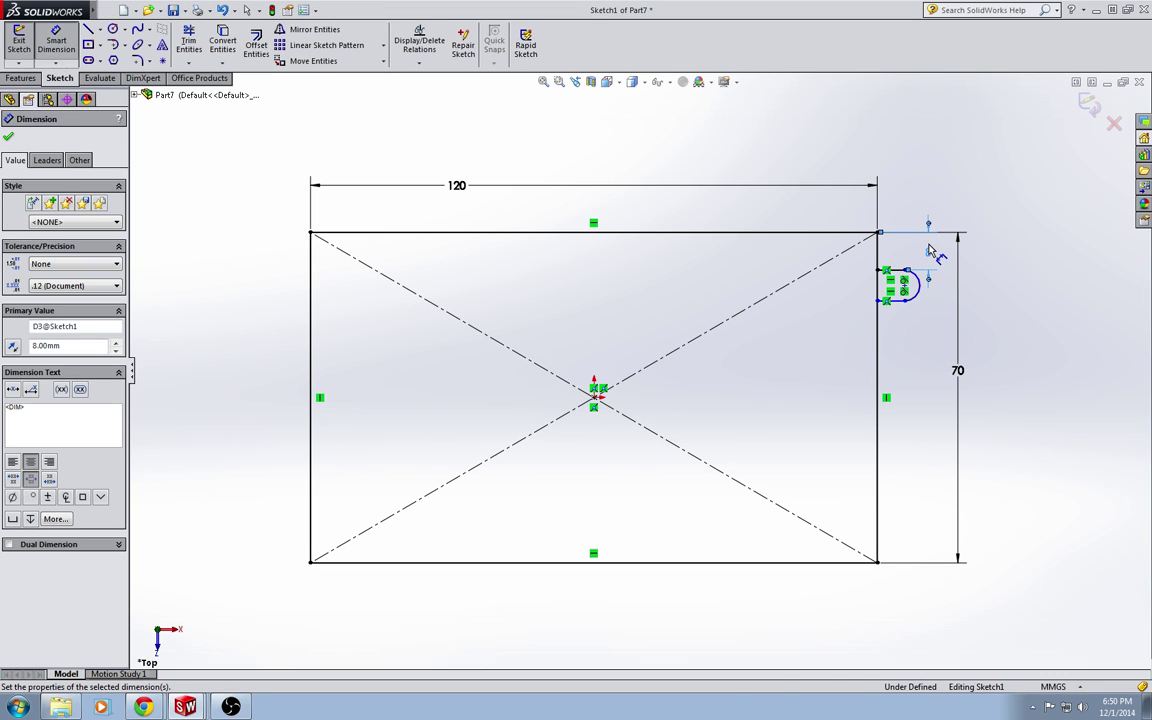
Step: Give the tab's arc a radius of R4
click(930, 289)
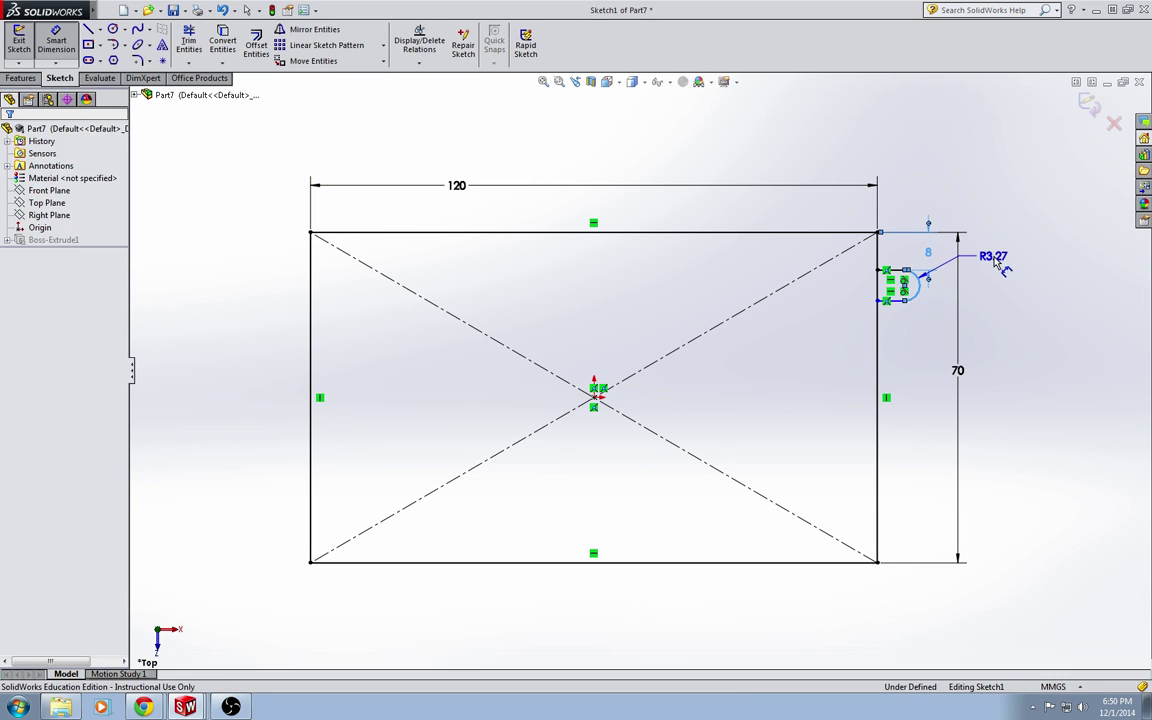
click(990, 266)
text(4)
key(Return)
key(Escape)
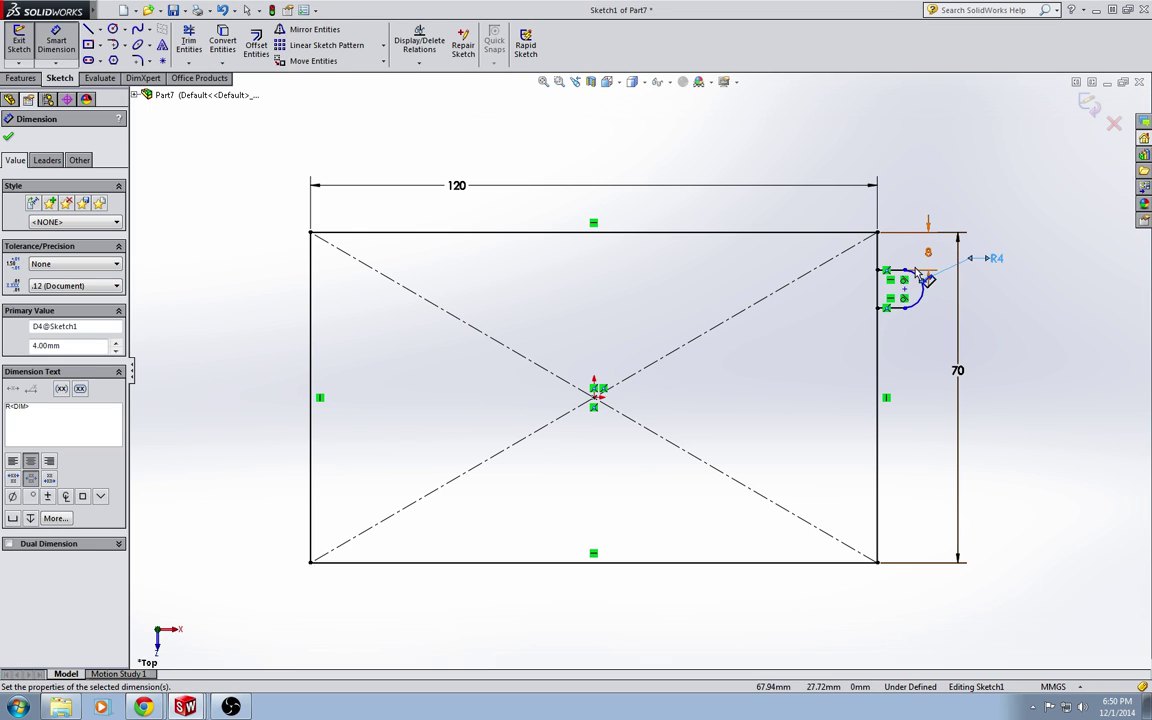
Step: Try an extra dimension on the arc and cancel it as over-defining
click(893, 271)
click(910, 292)
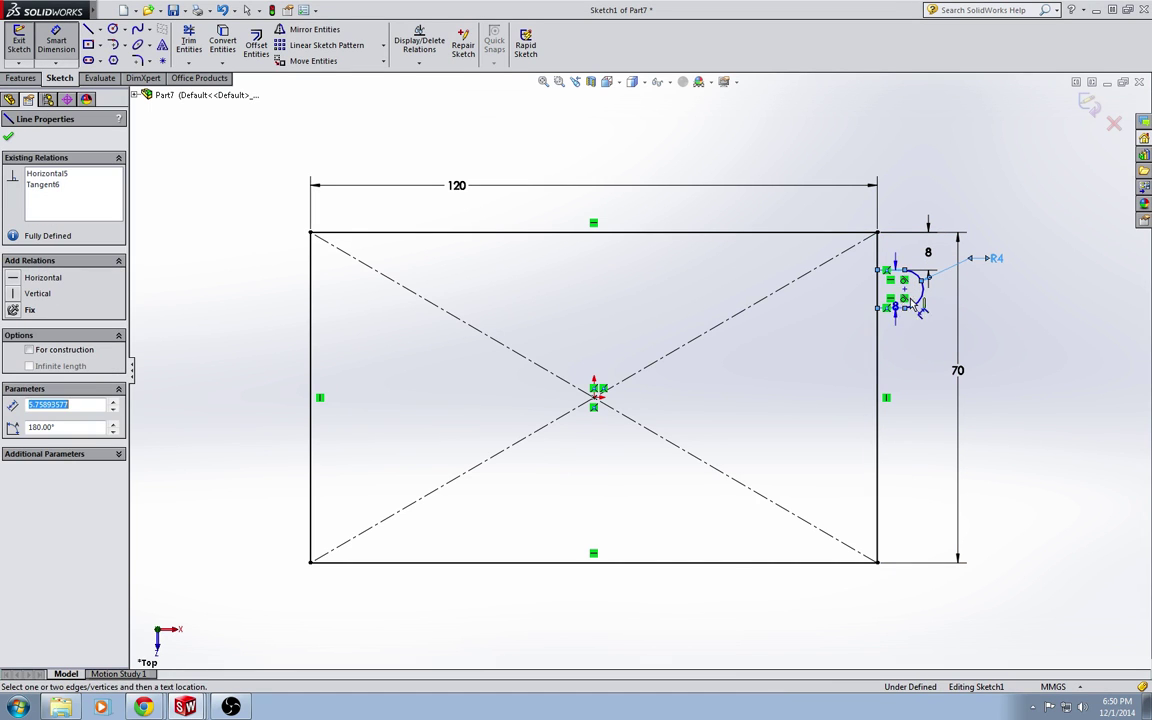
right_drag(951, 305, 975, 300)
click(972, 296)
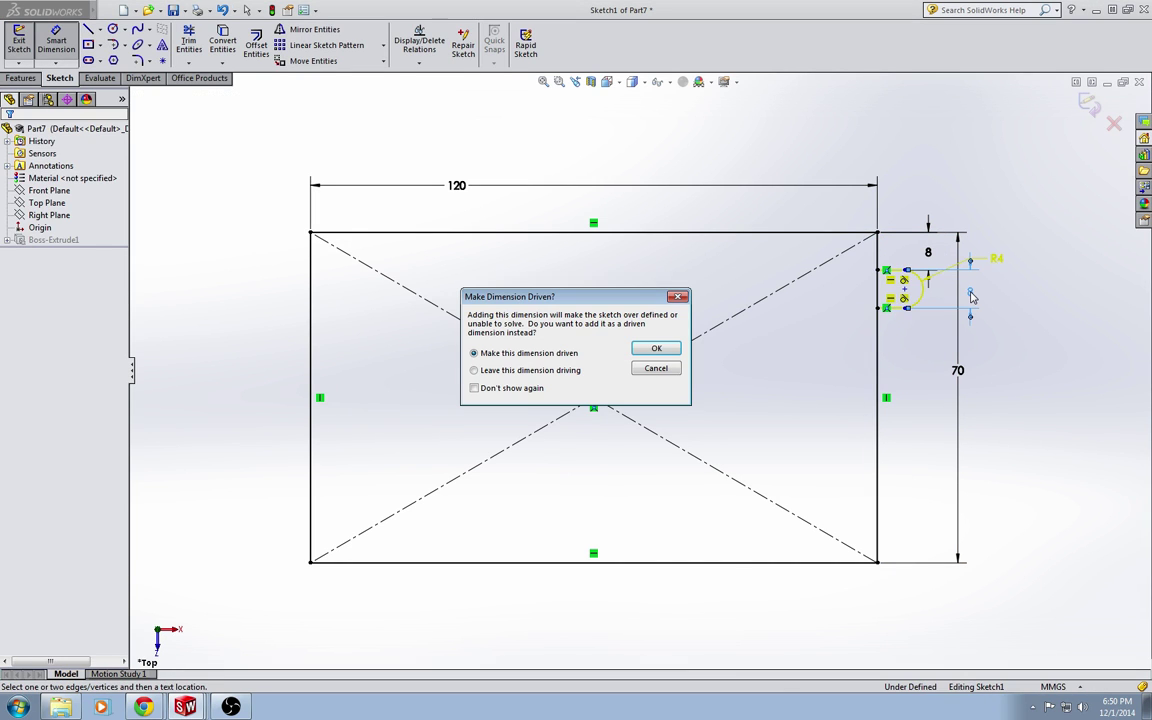
key(Escape)
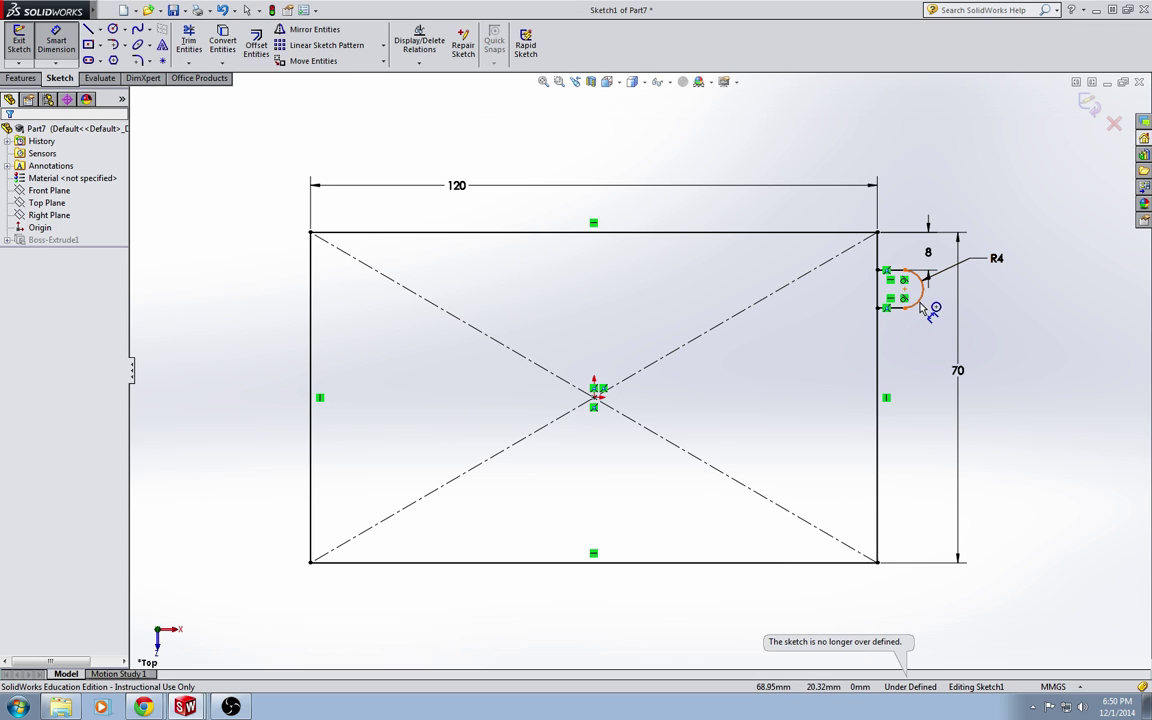
Step: Dimension the arc's top point 3 mm from the plate's right edge
click(881, 263)
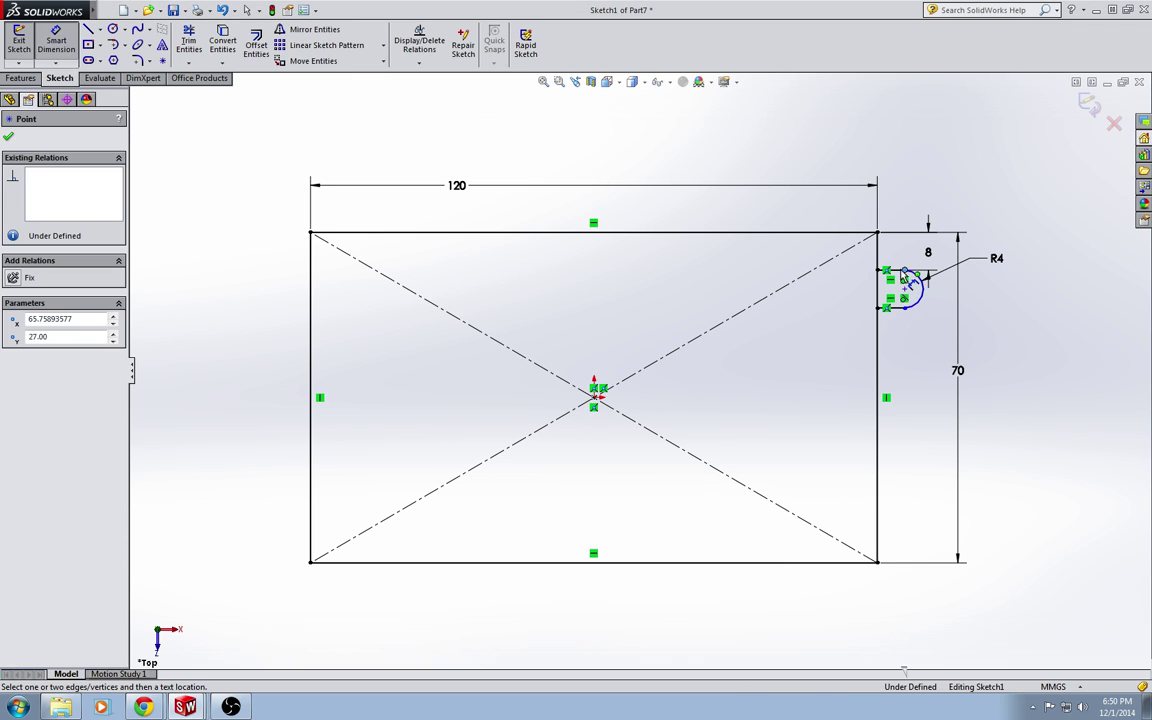
click(877, 262)
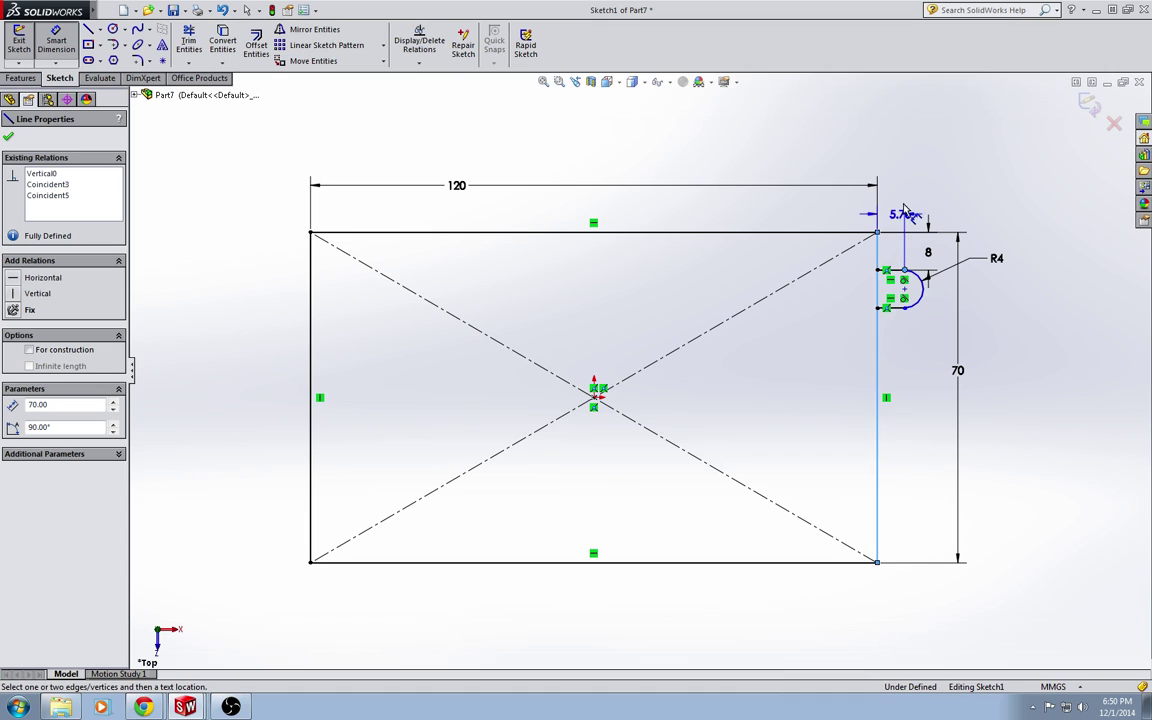
click(937, 196)
text(3)
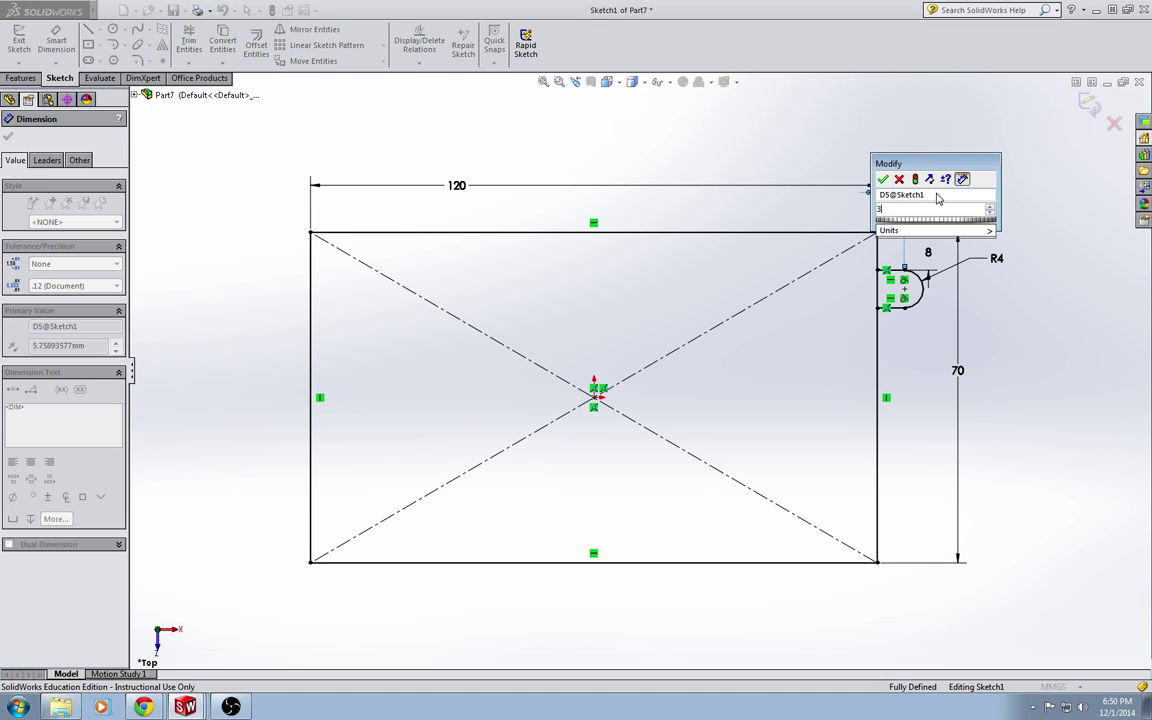
key(Return)
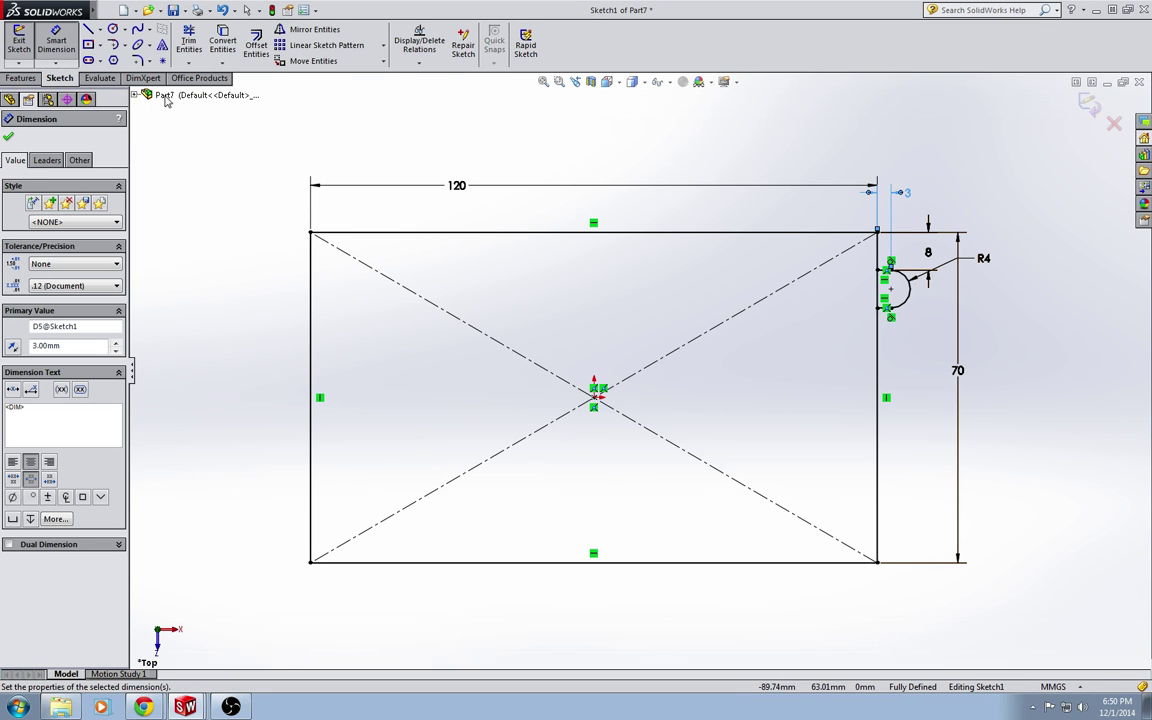
Step: Add a circle at the arc's centre and dimension it ⌀4
key(c)
drag(891, 289, 898, 292)
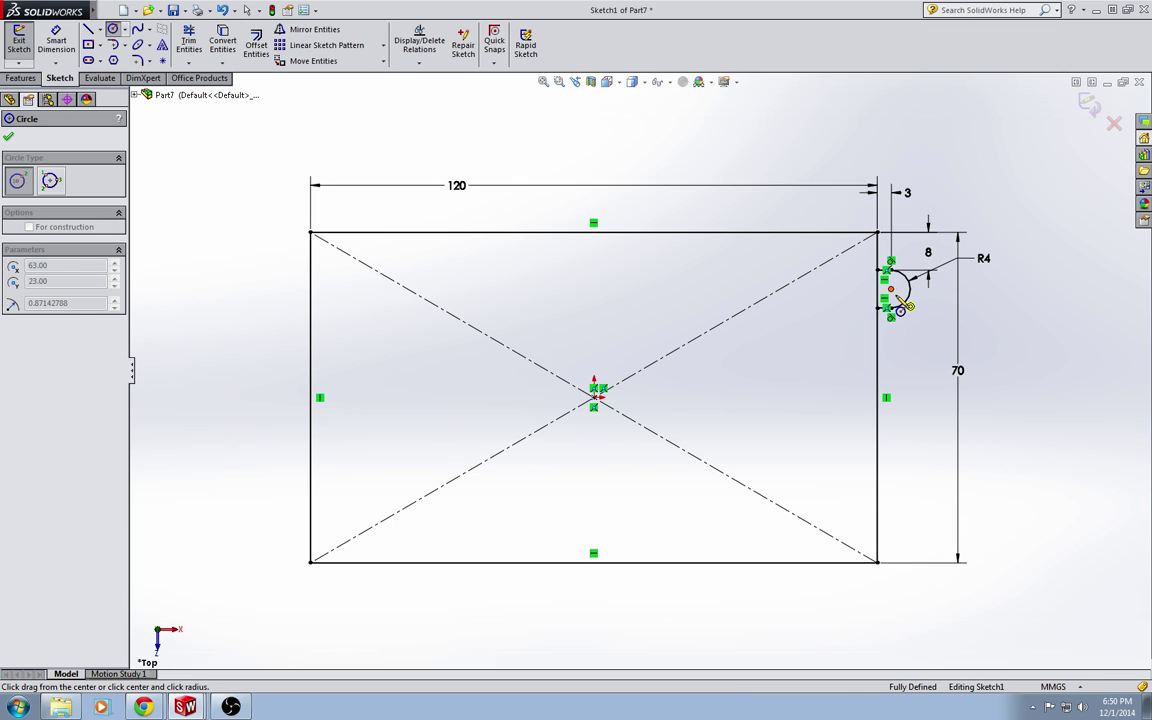
key(d)
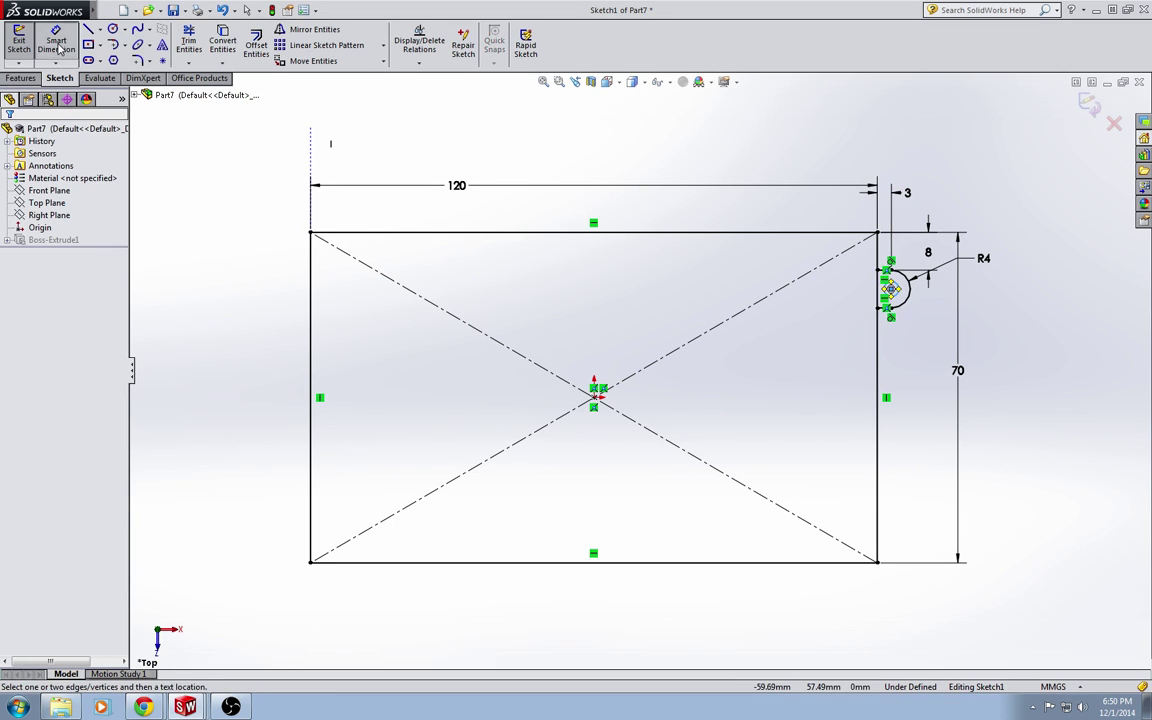
click(899, 291)
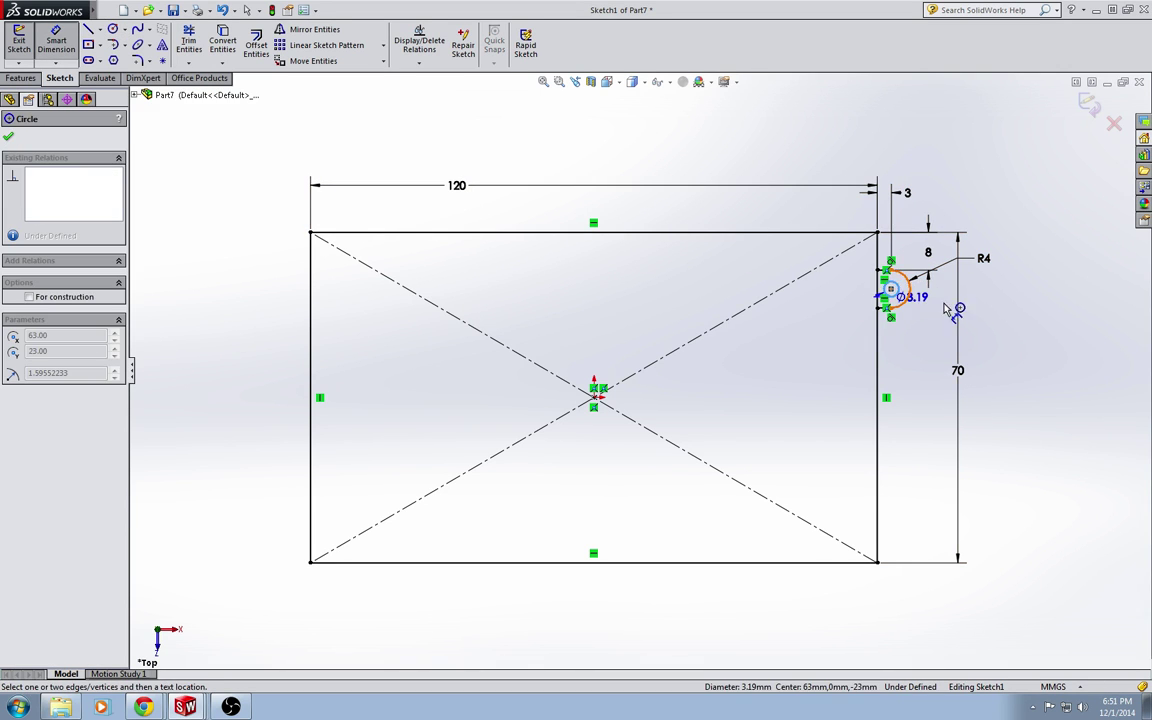
click(990, 321)
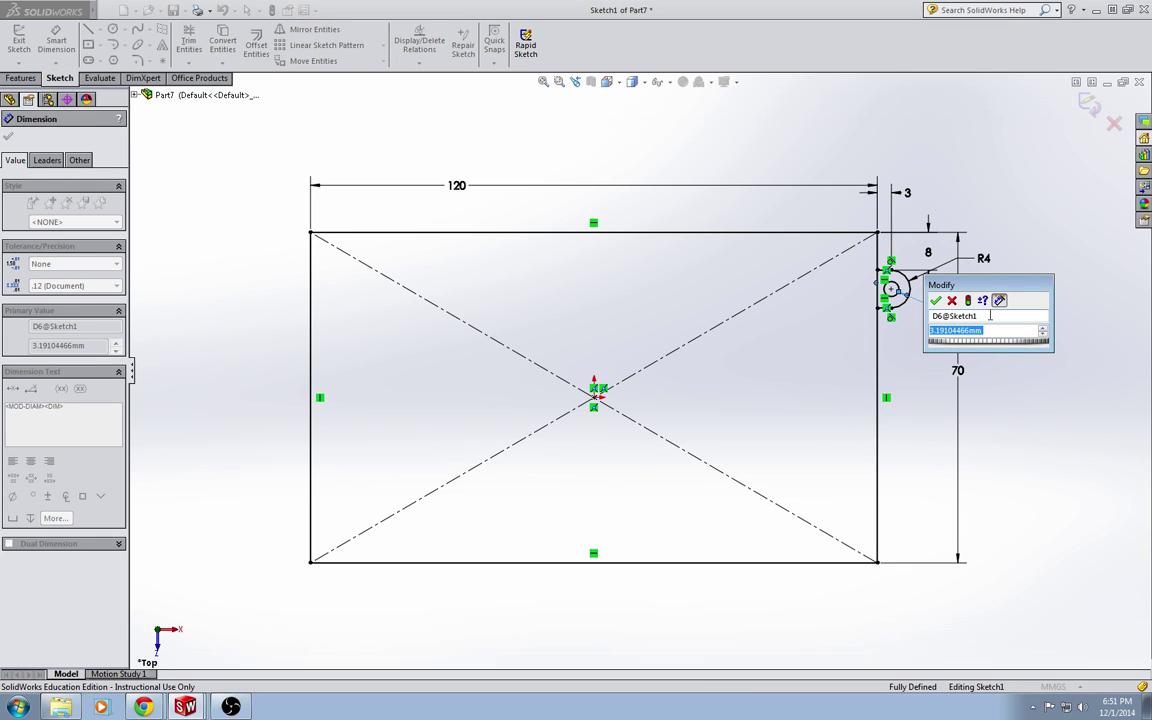
text(8)
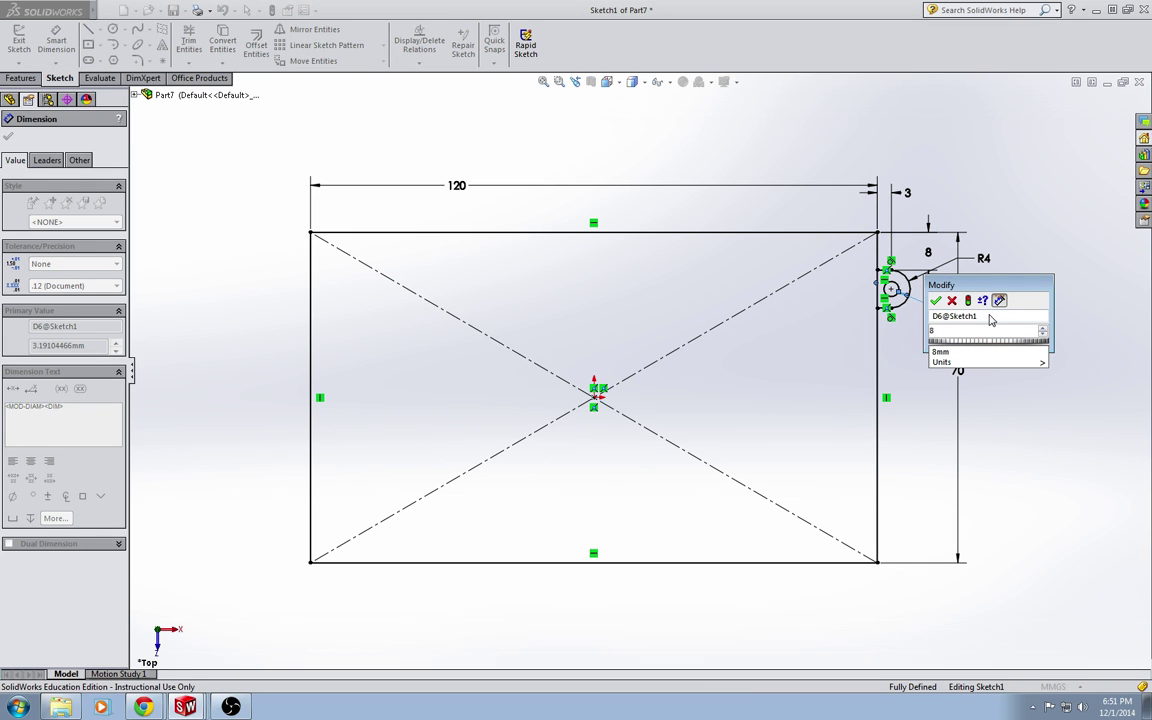
key(BackSpace)
text(4)
key(Return)
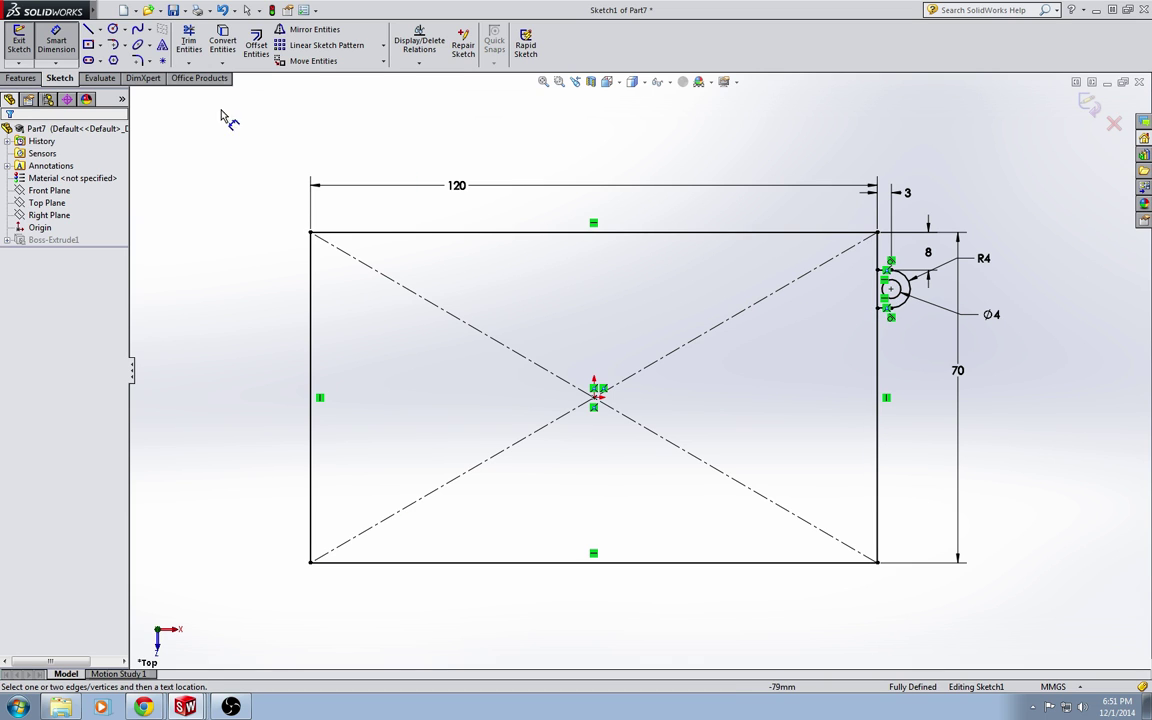
Step: Draw vertical and horizontal centerlines from the rectangle's centre
click(100, 30)
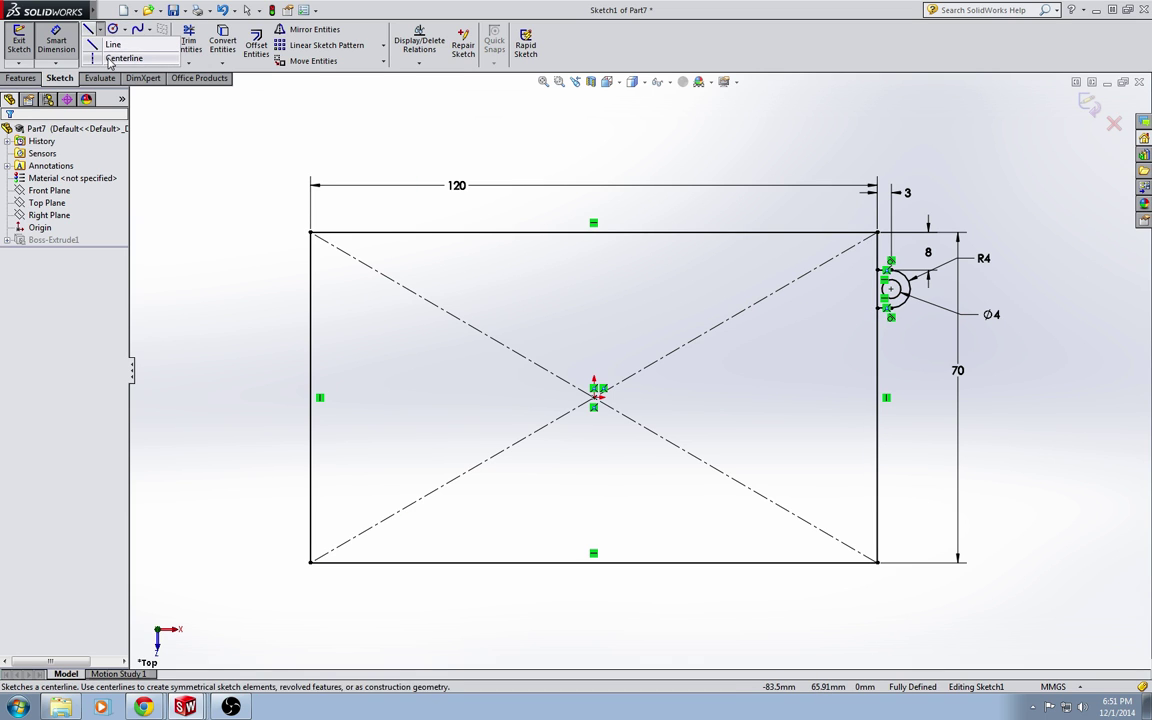
click(594, 398)
click(594, 260)
click(594, 398)
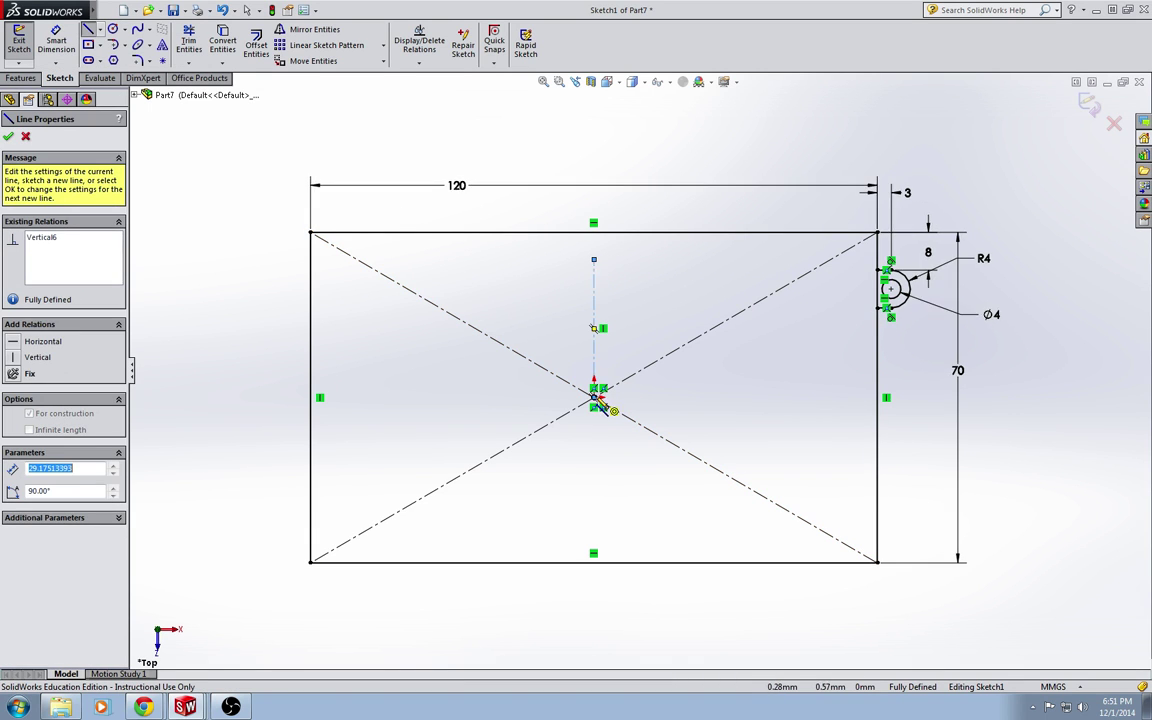
click(725, 398)
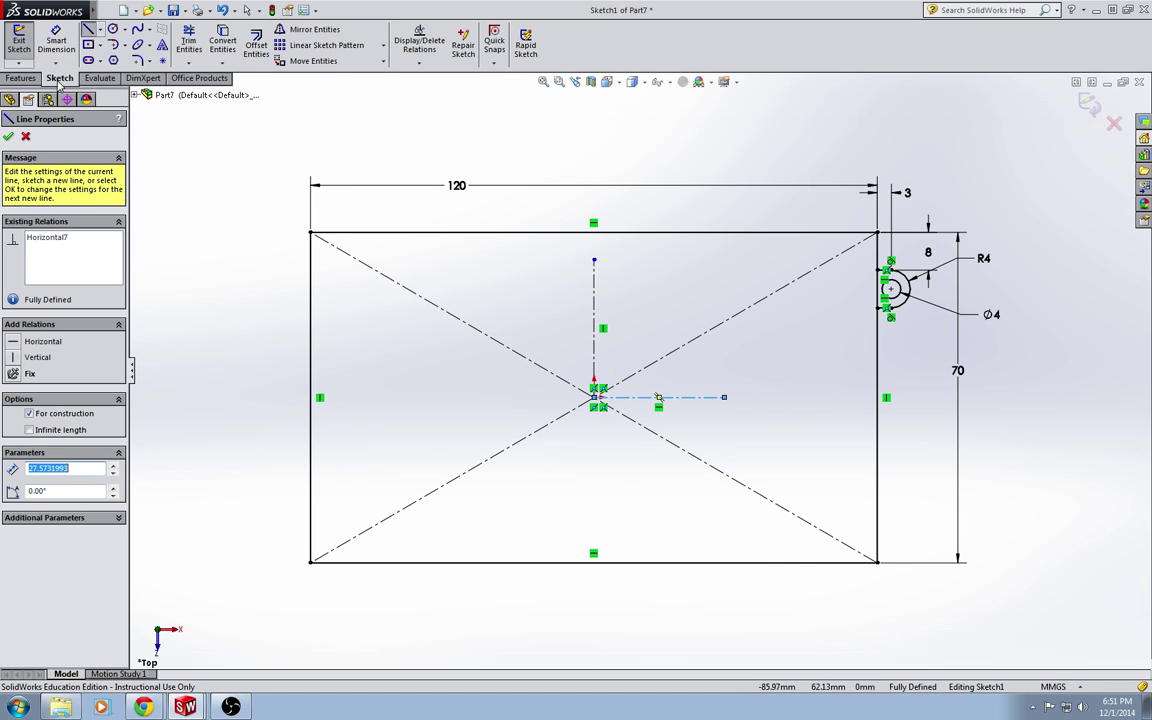
Step: Mirror the lug's arc, hole and short lines about the vertical centerline
click(300, 29)
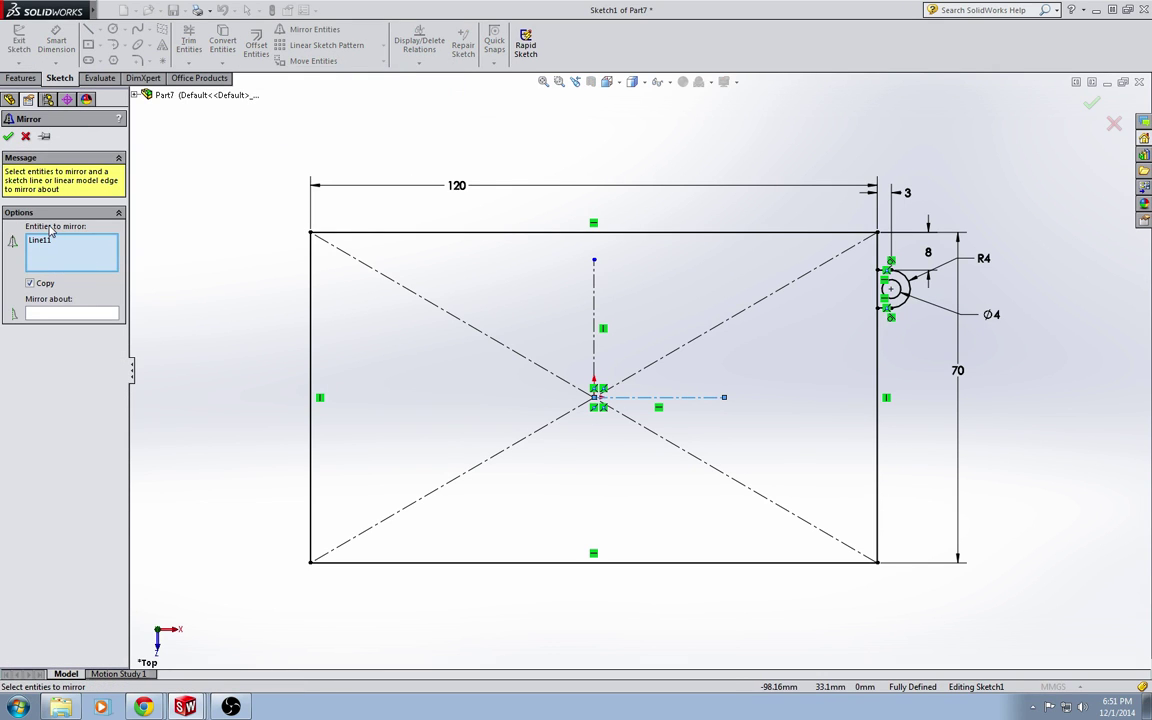
click(650, 398)
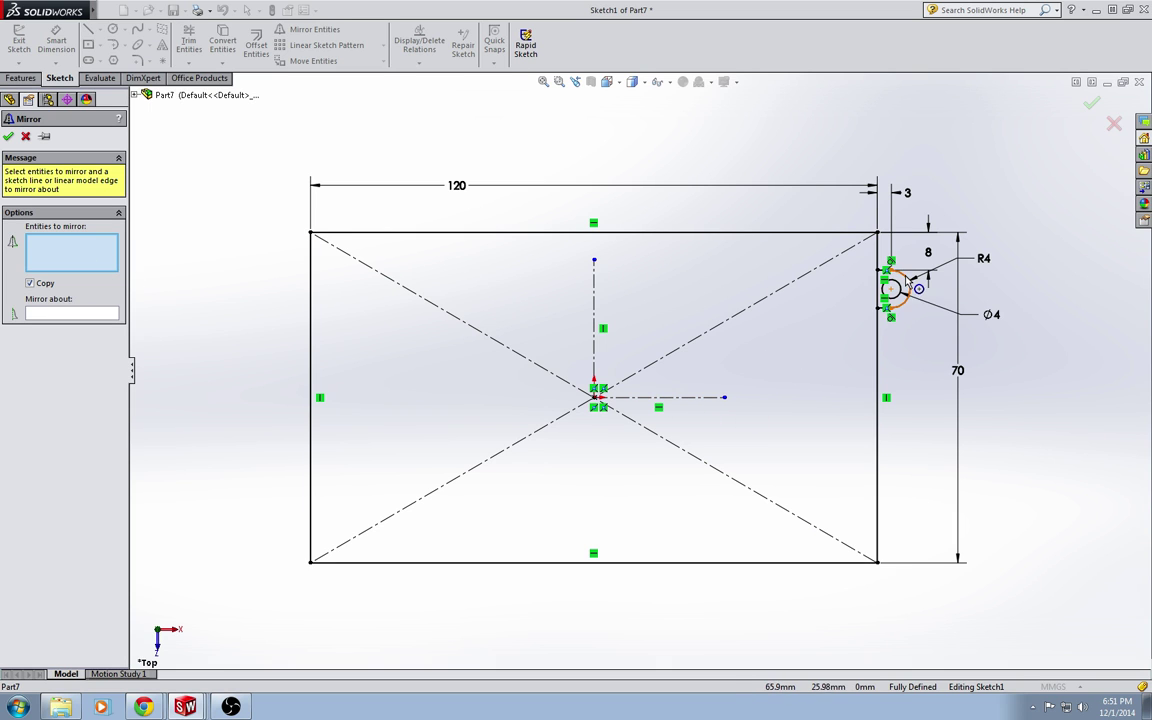
scroll(960, 256, down, 4)
click(815, 312)
click(793, 334)
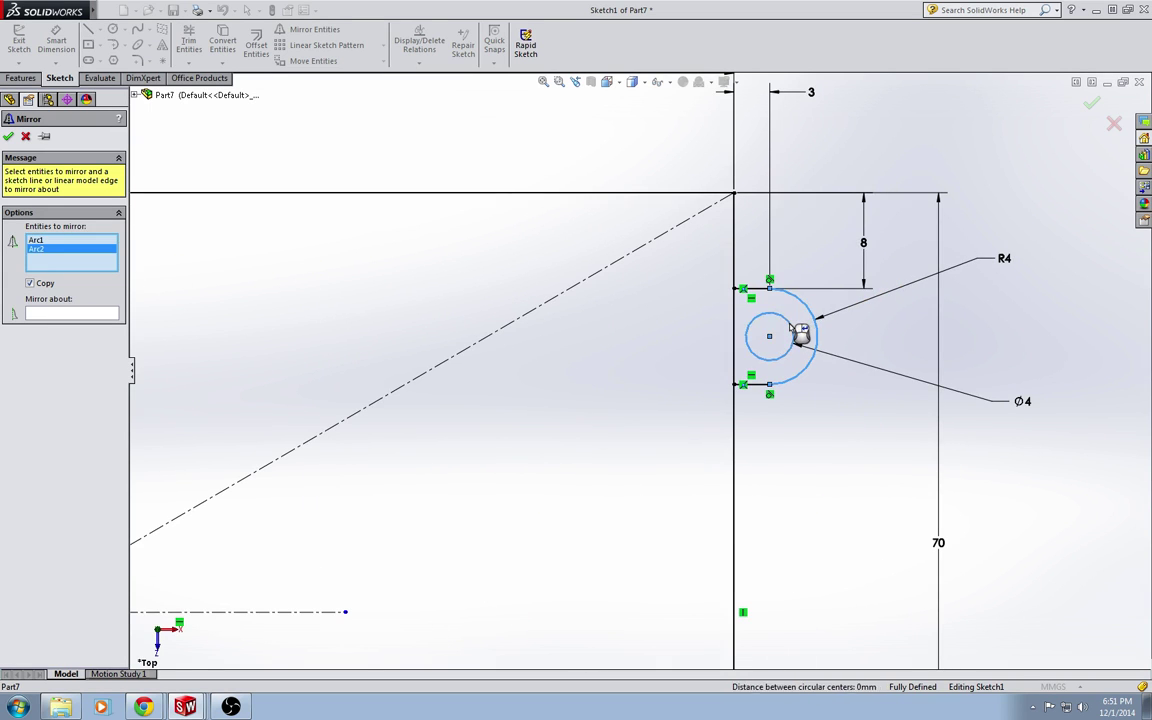
click(764, 382)
click(764, 393)
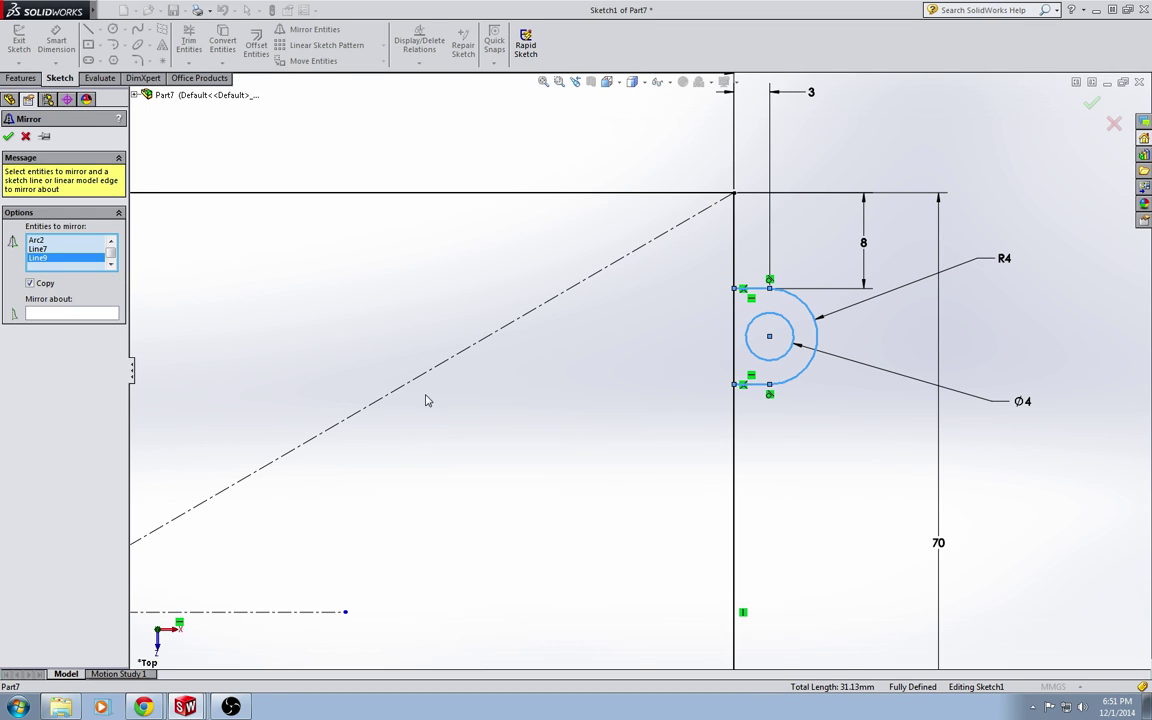
scroll(641, 368, up, 5)
click(115, 314)
click(339, 380)
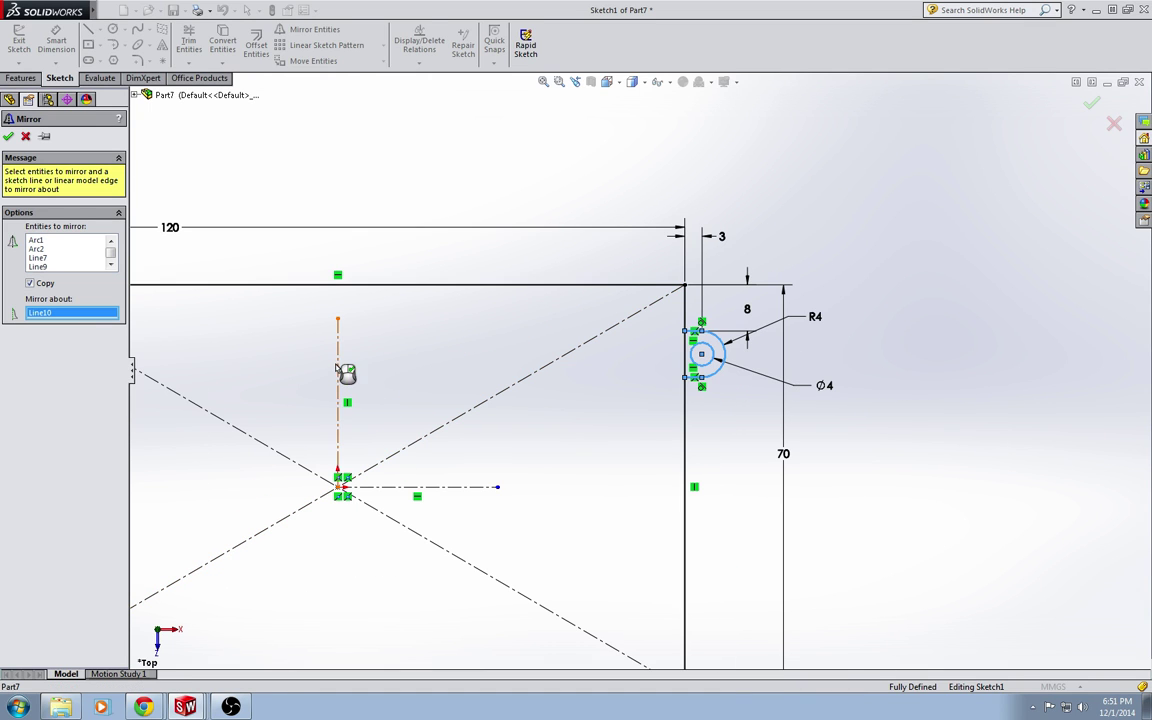
key(z)
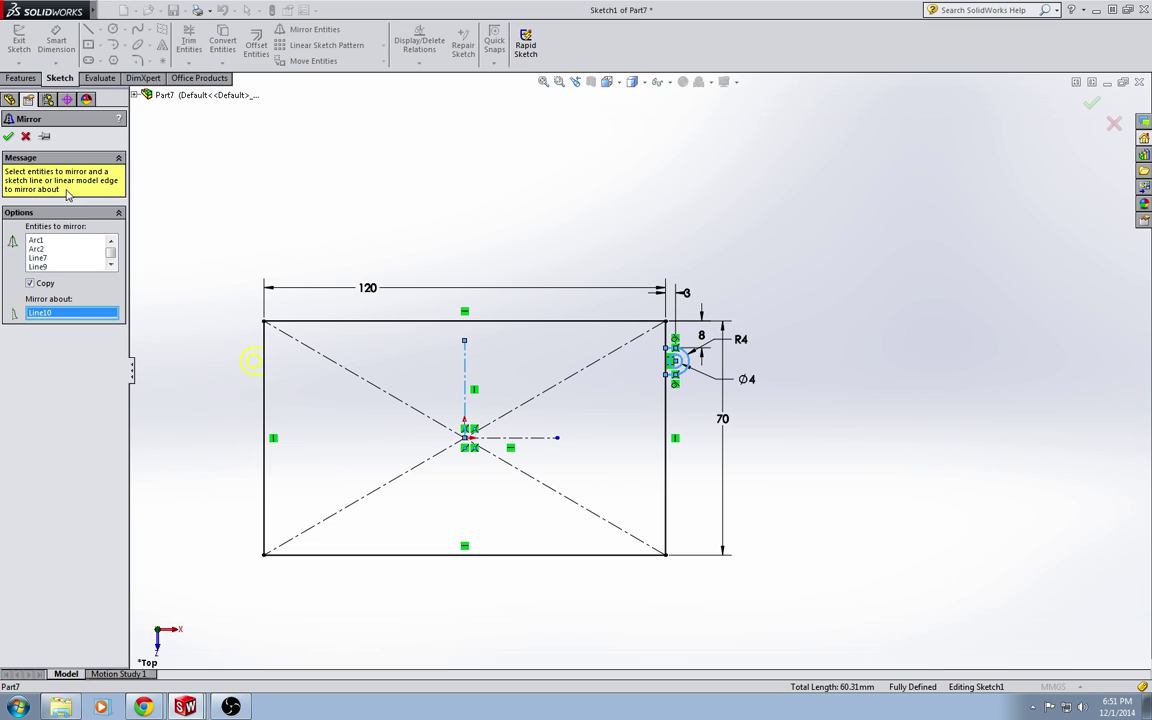
click(8, 136)
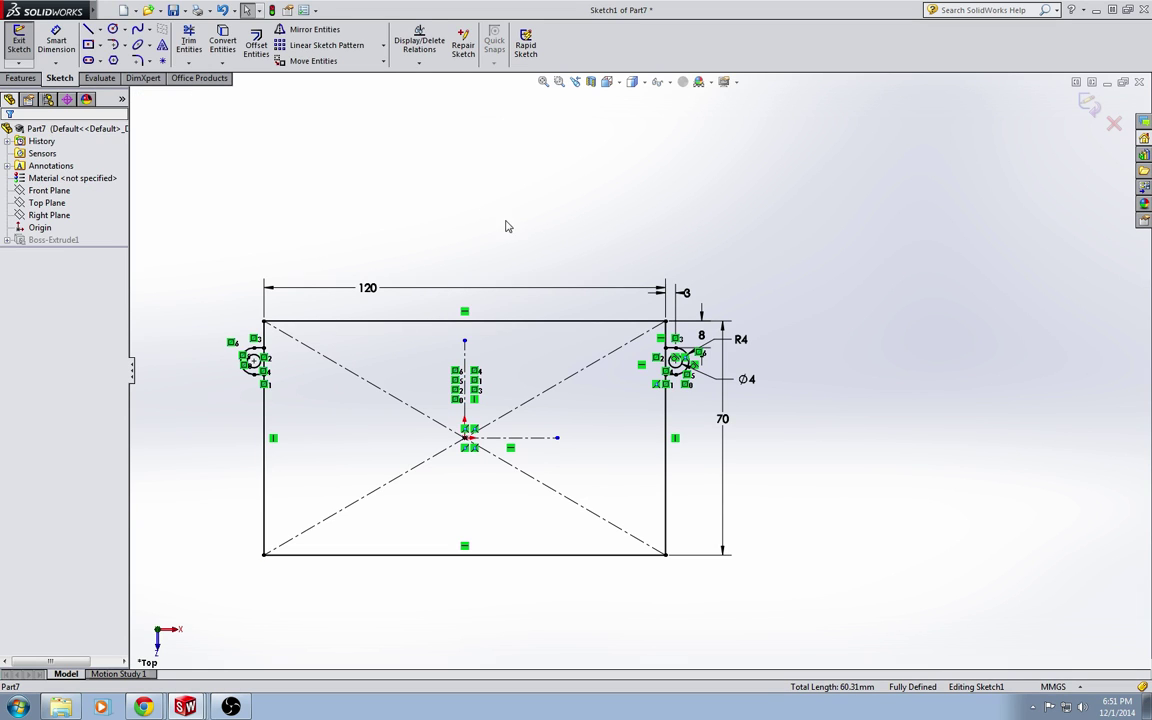
Step: Start a second mirror and select the left lug's lines, arc and hole
click(305, 29)
scroll(240, 394, down, 5)
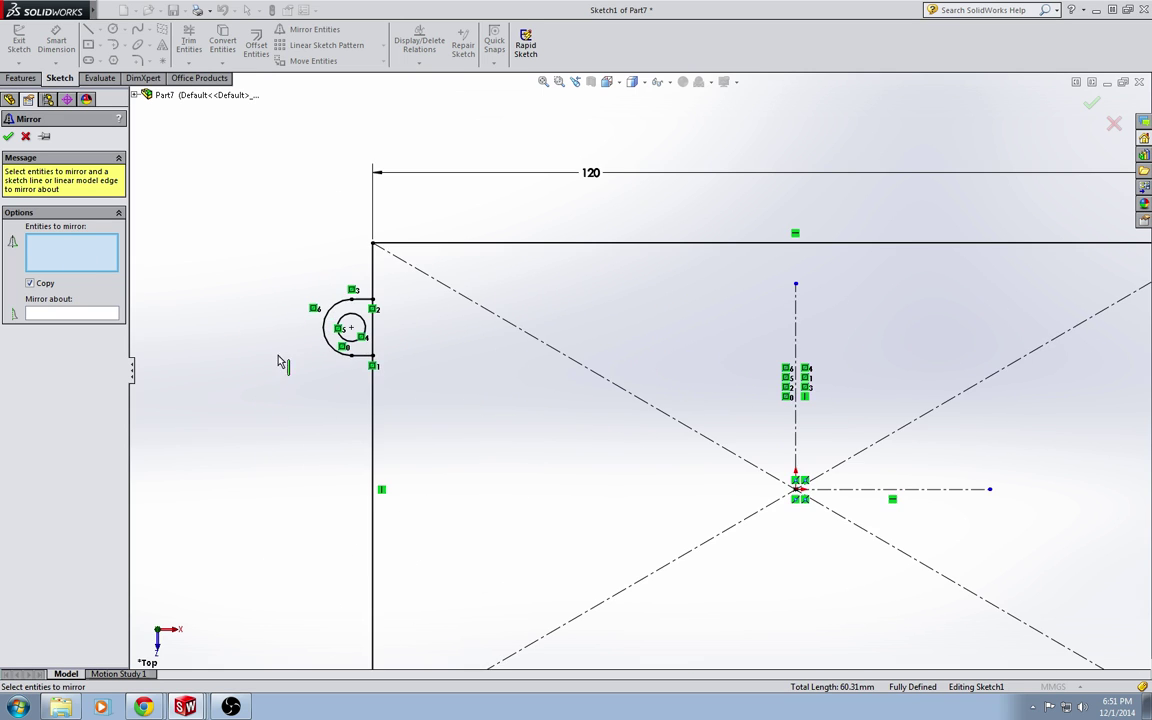
click(405, 362)
click(358, 347)
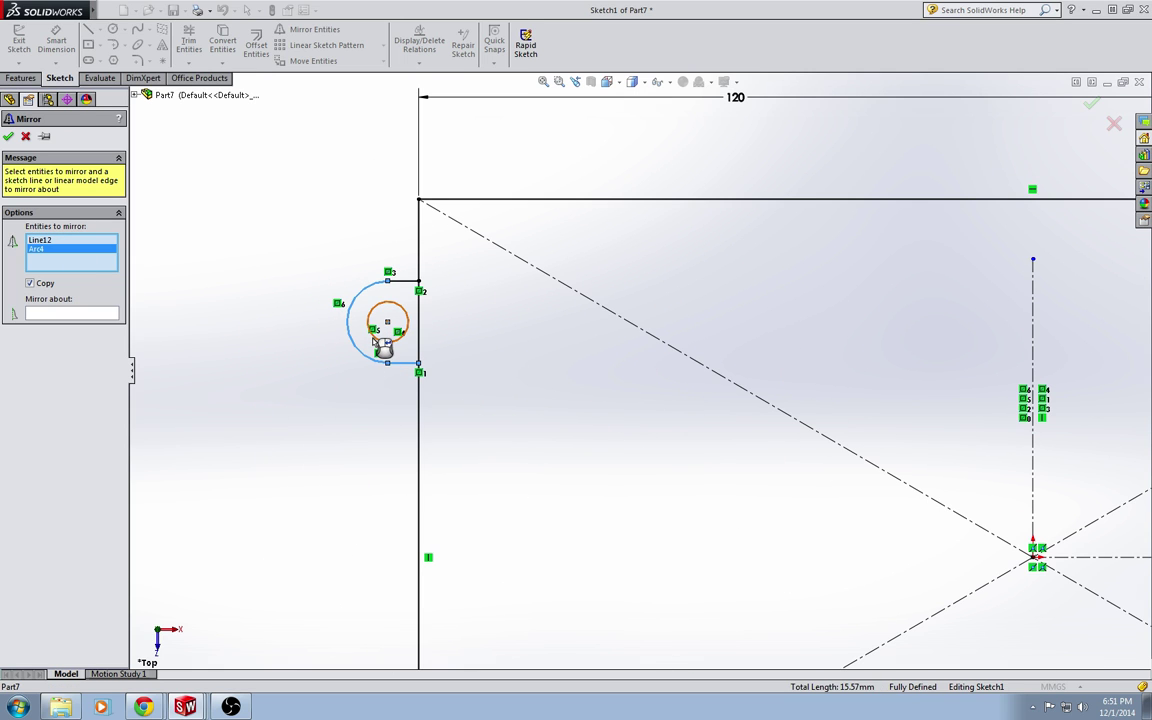
click(372, 308)
click(404, 281)
scroll(640, 370, up, 2)
scroll(890, 419, up, 2)
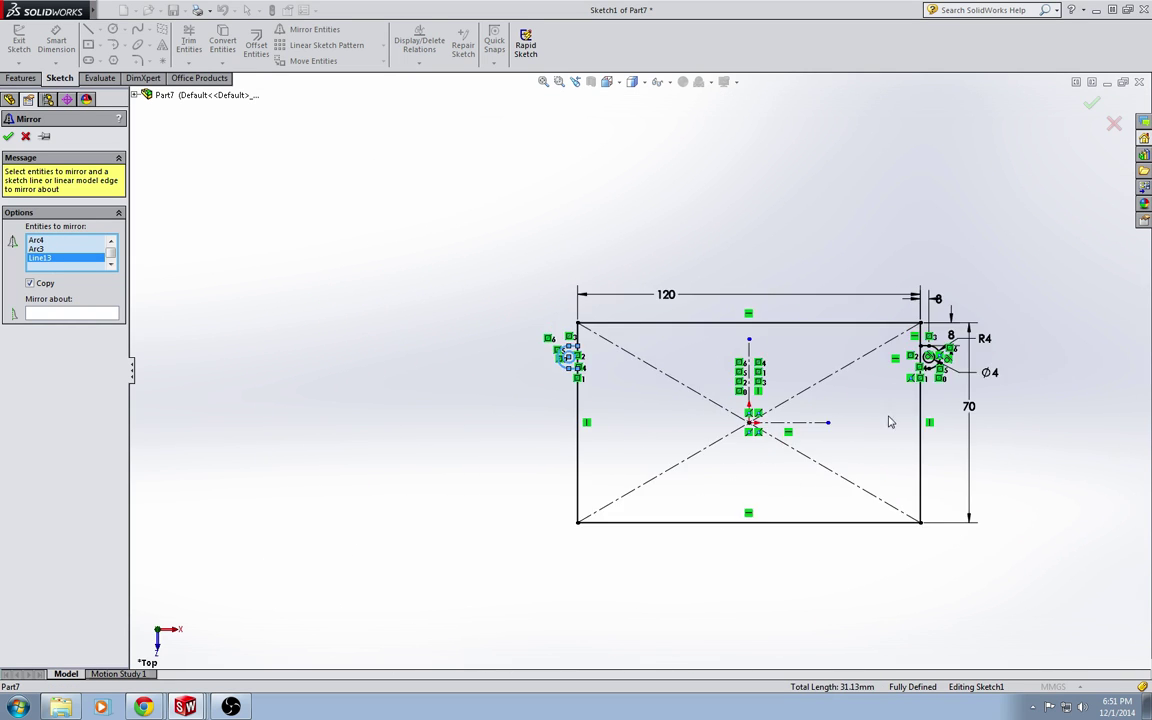
scroll(887, 334, down, 4)
Step: Add the right lug and mirror both lugs about the horizontal centerline
click(864, 371)
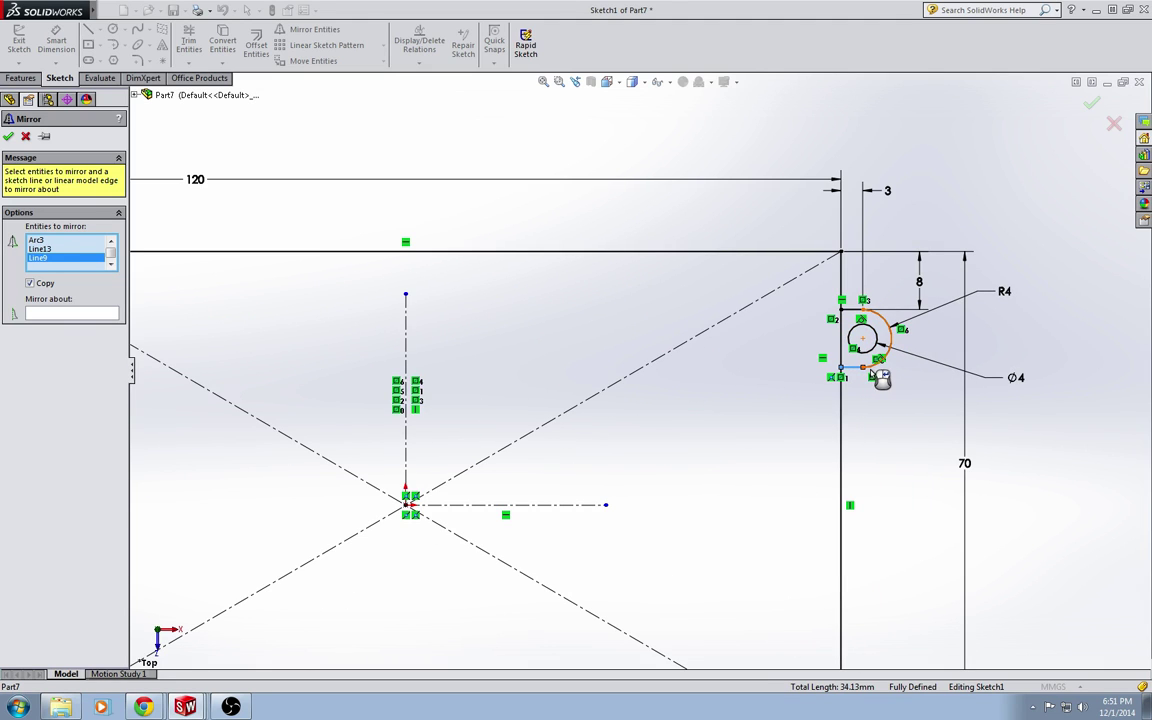
click(864, 327)
click(857, 314)
click(768, 294)
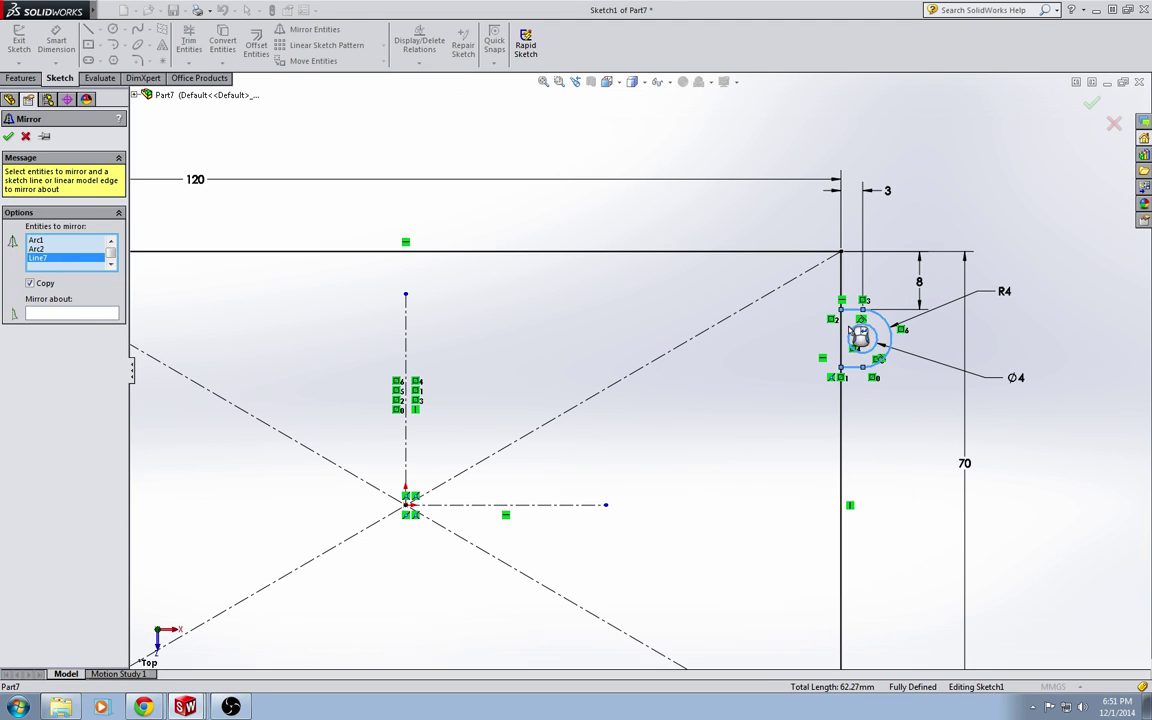
scroll(576, 478, up, 2)
scroll(540, 470, down, 1)
click(82, 312)
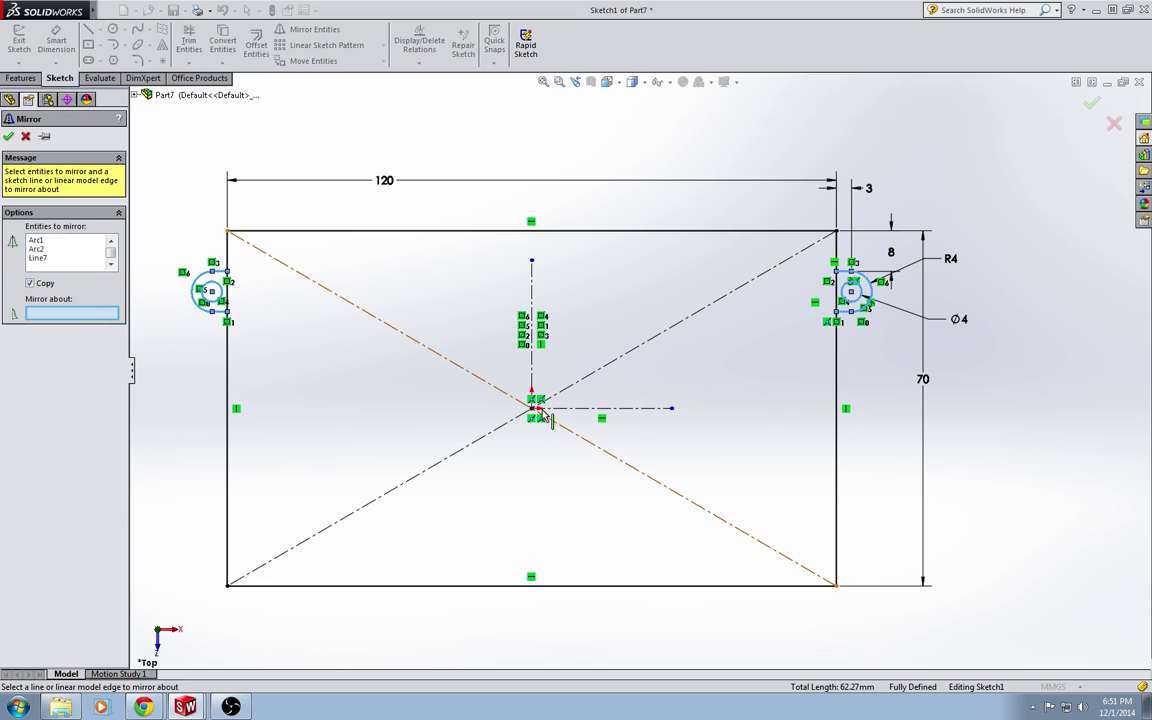
click(565, 408)
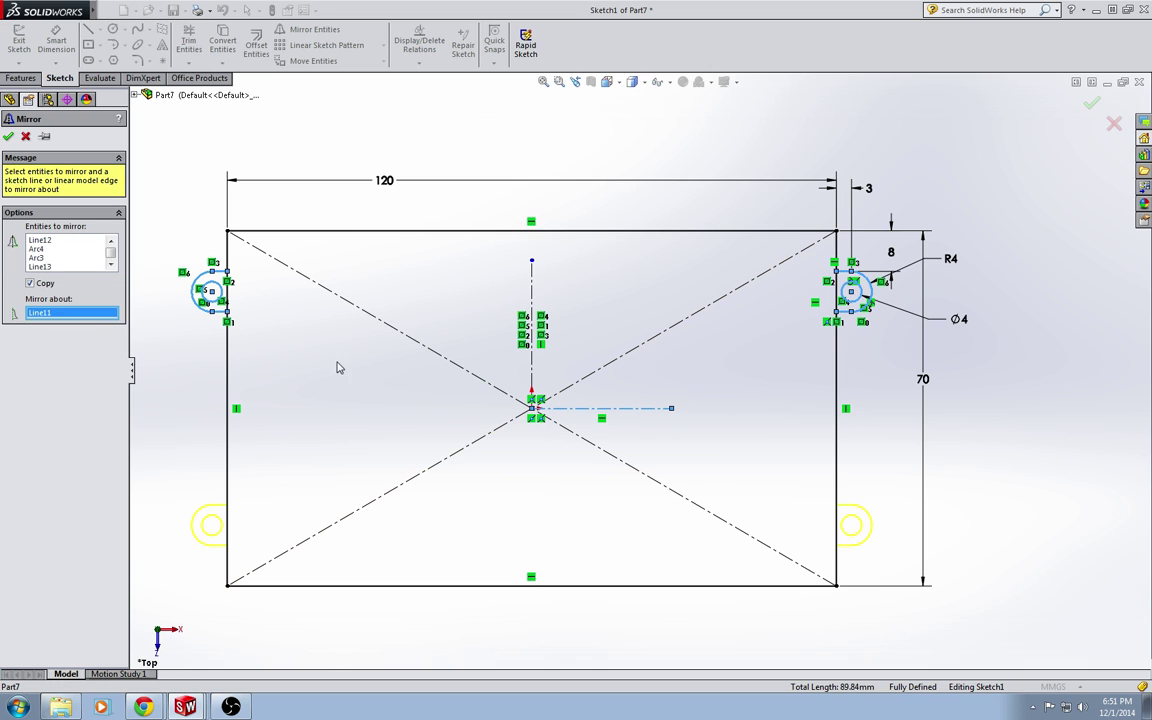
click(9, 137)
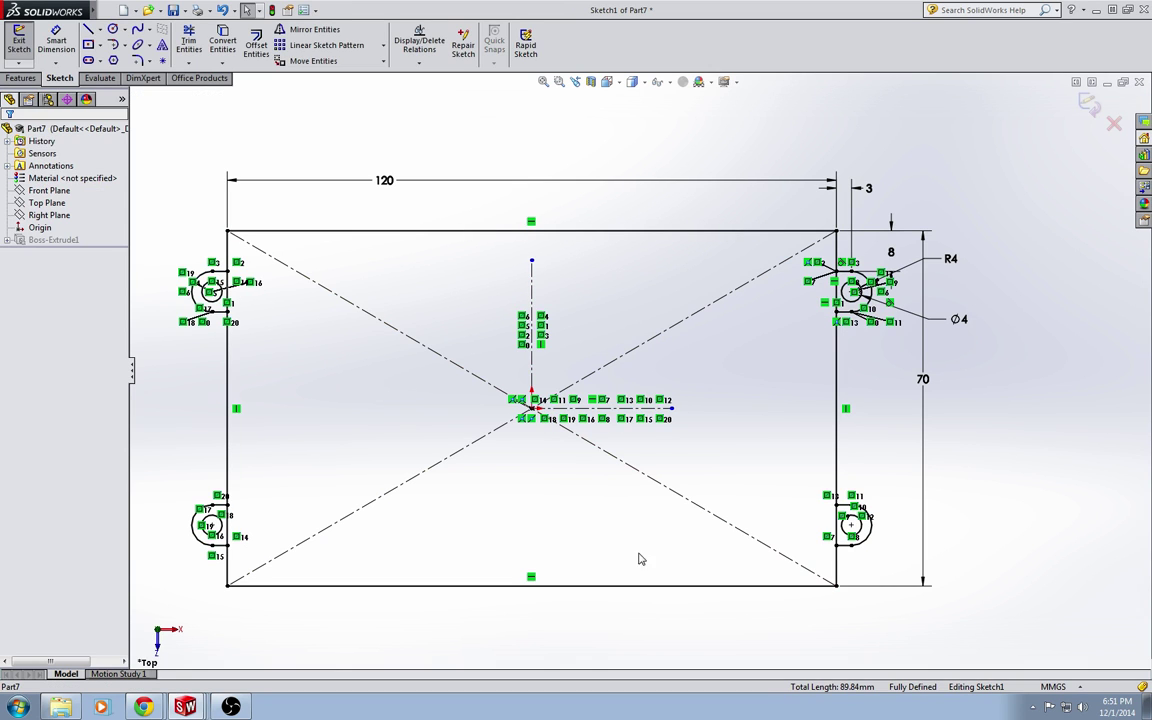
Step: Trim the four outline segments where they meet the corner lugs
click(196, 46)
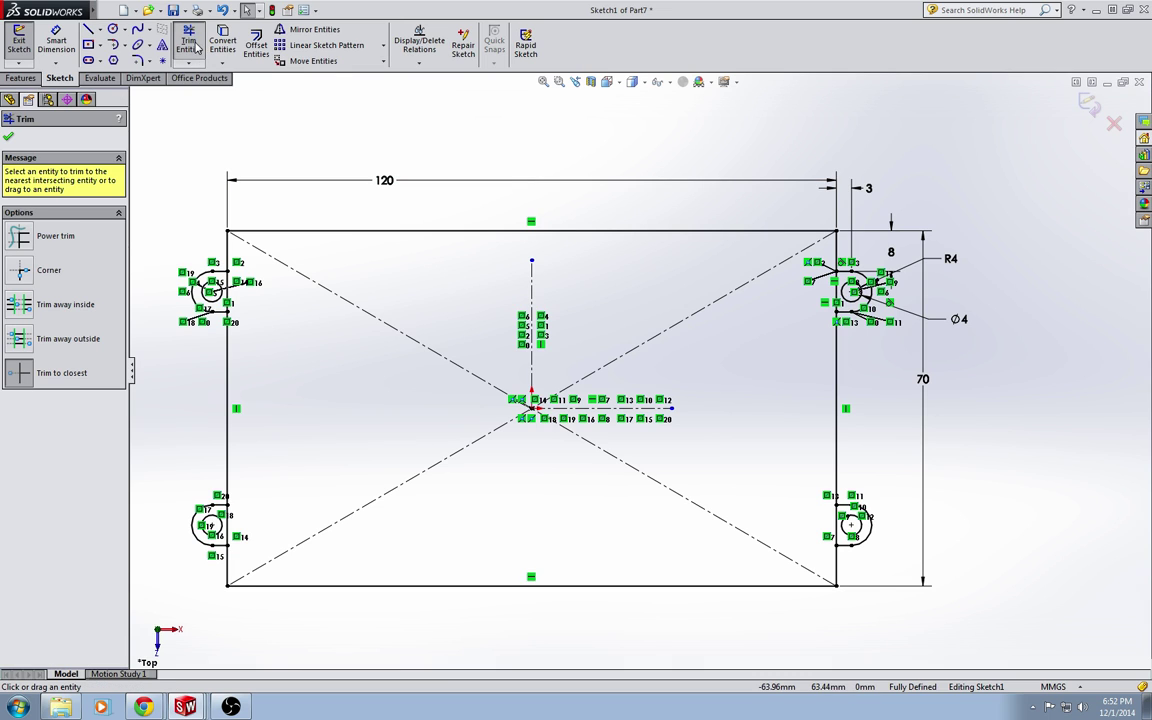
click(243, 306)
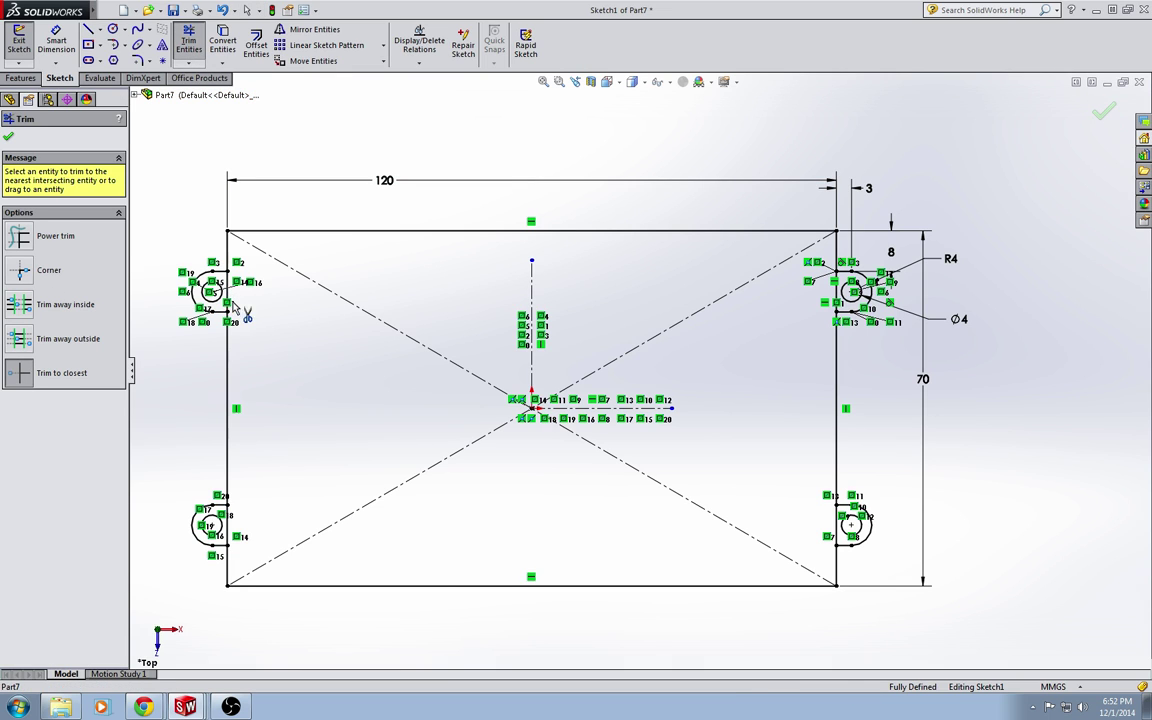
click(238, 537)
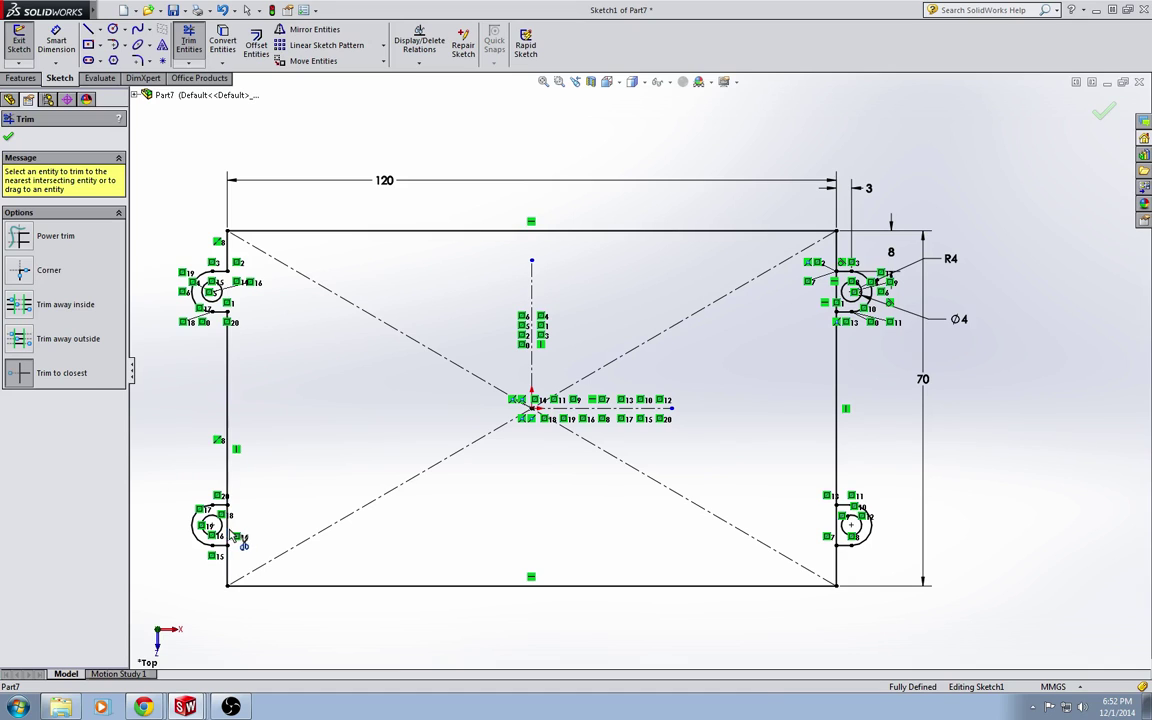
click(840, 527)
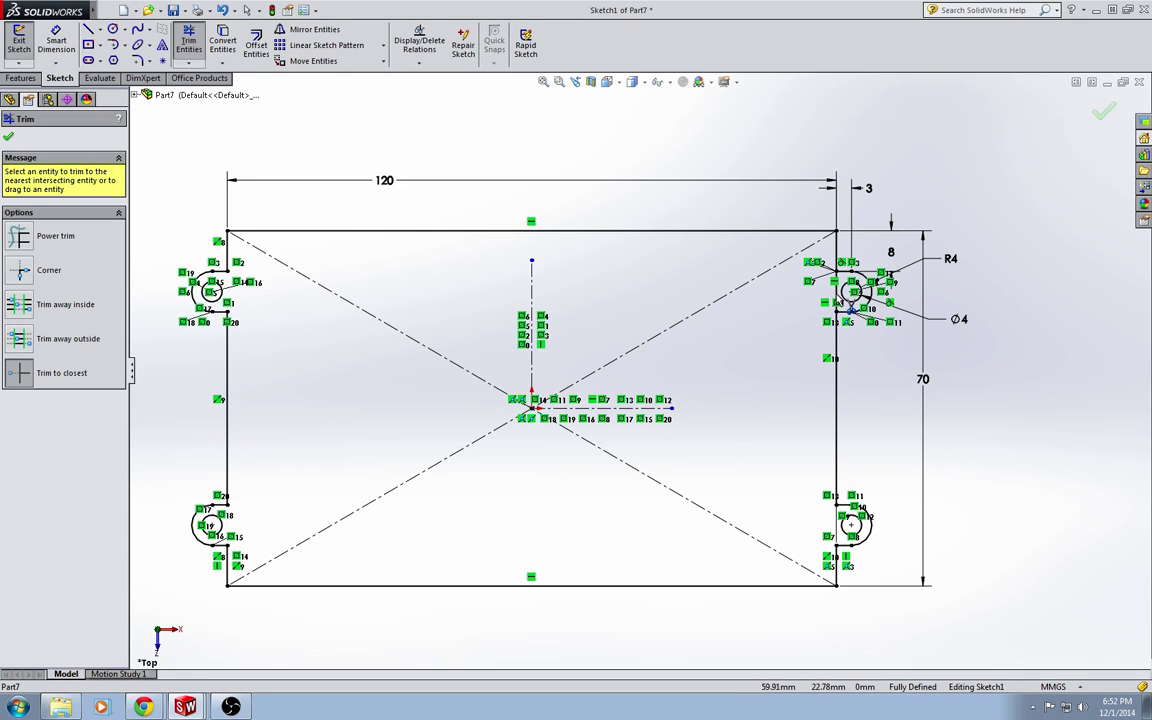
click(838, 300)
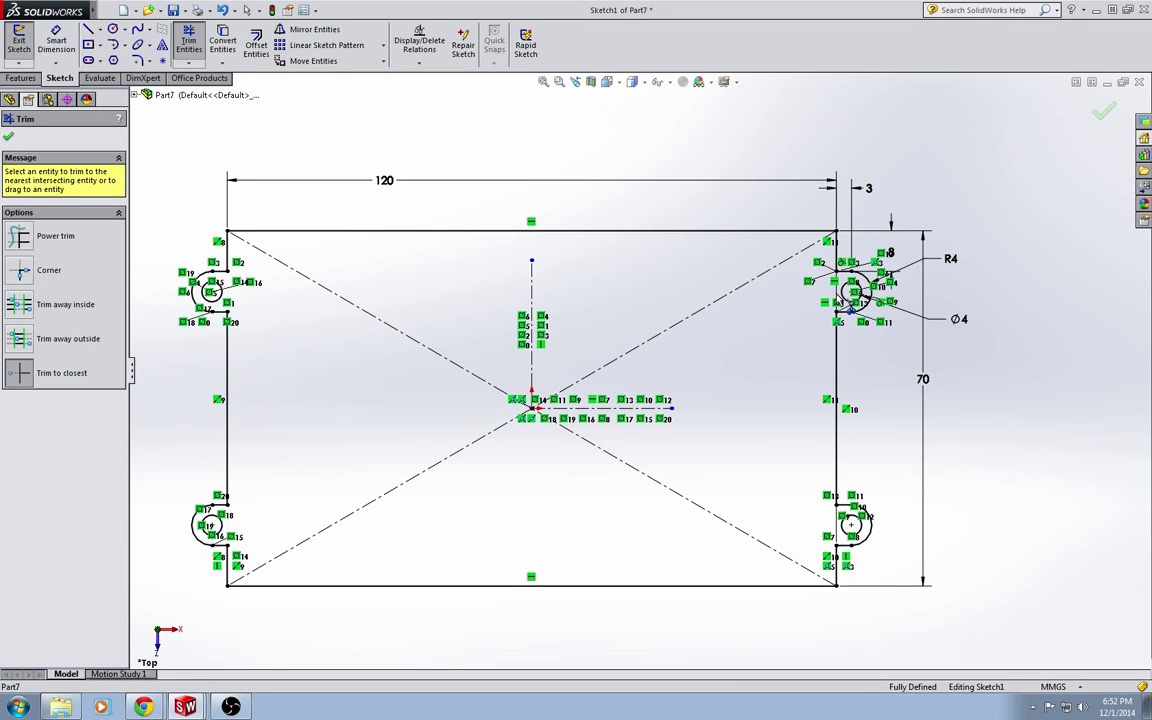
click(1104, 113)
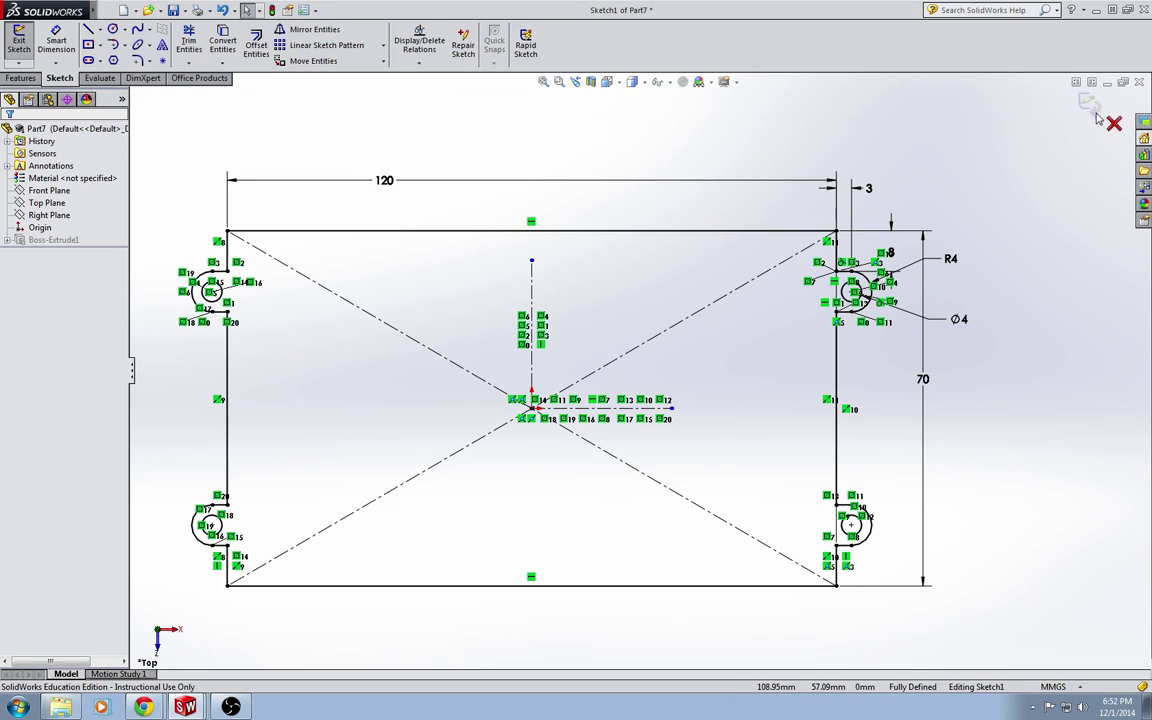
Step: Exit the sketch and start a new sketch on the plate's top face in Top view
click(1092, 110)
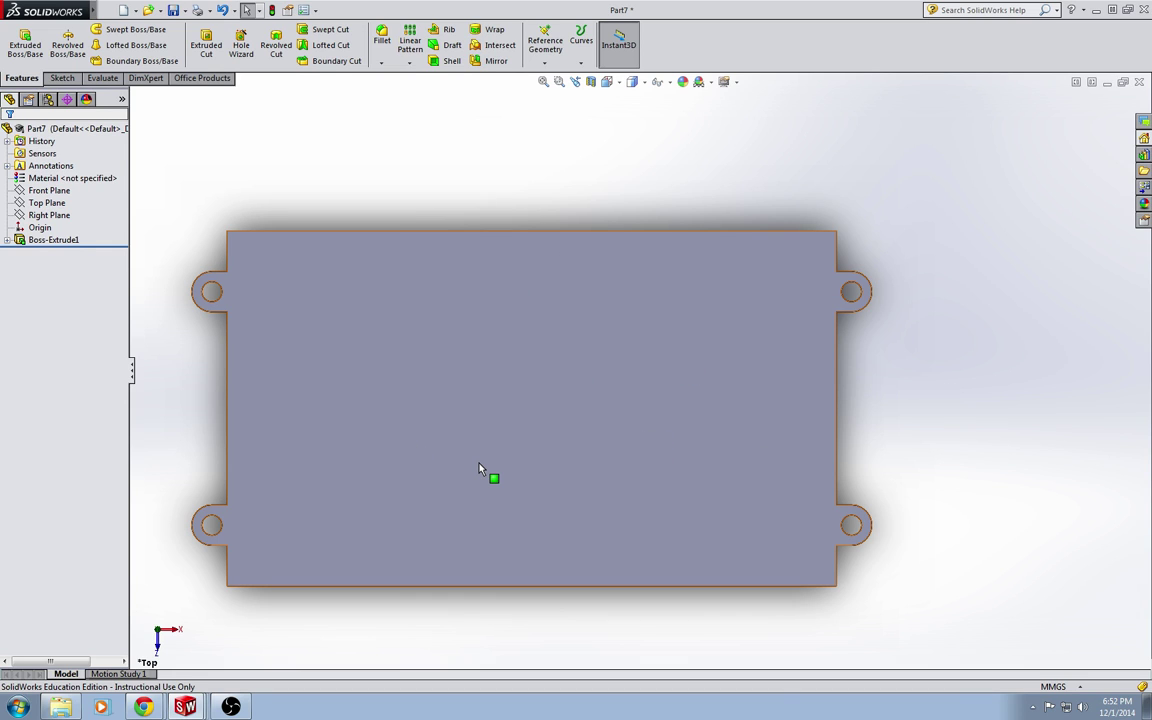
click(608, 83)
click(617, 121)
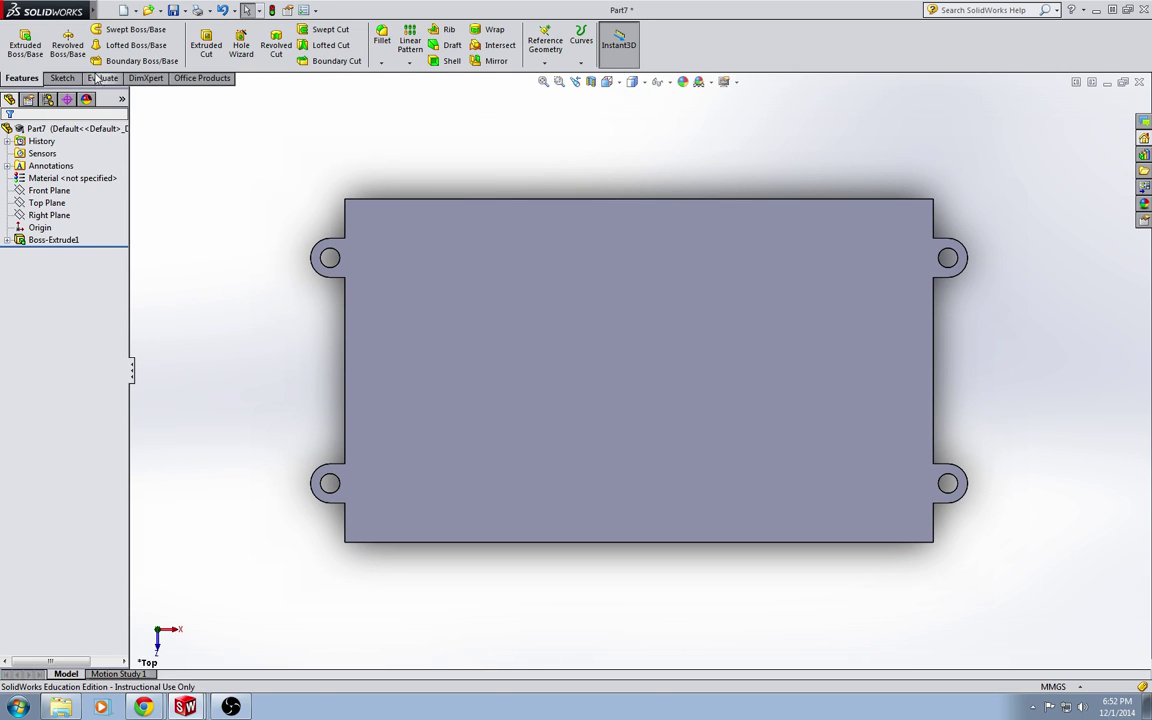
click(25, 45)
click(500, 331)
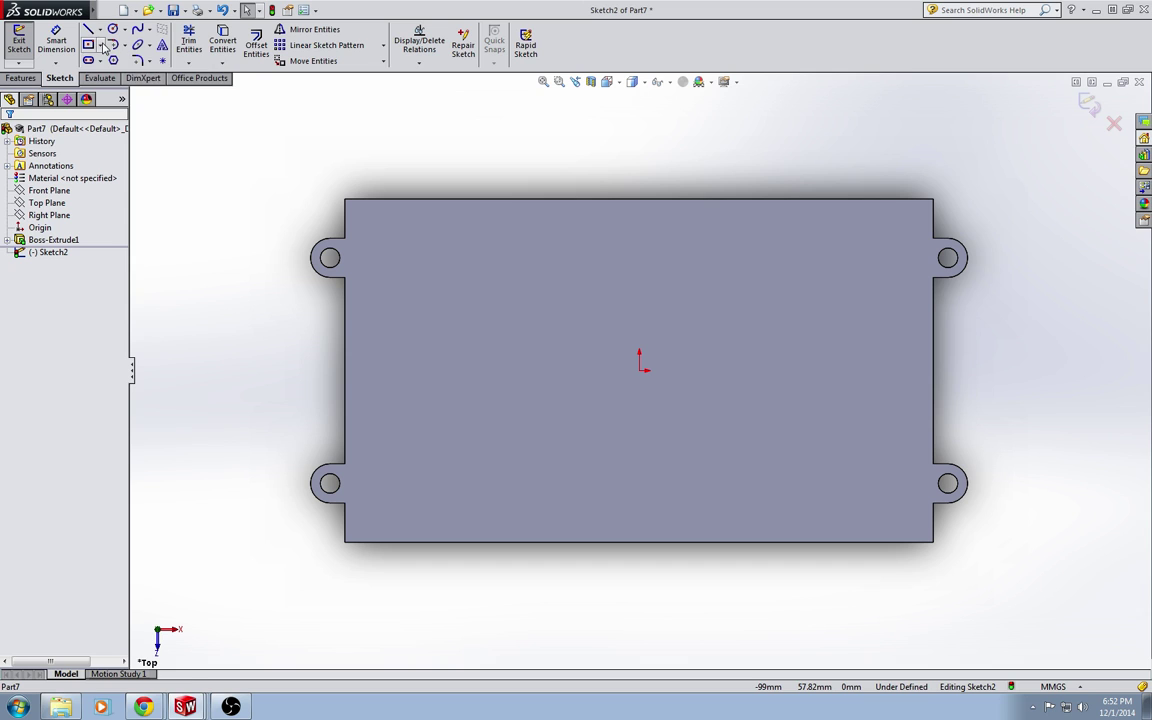
Step: Draw a corner rectangle strip from the plate's top edge to its bottom edge
click(123, 46)
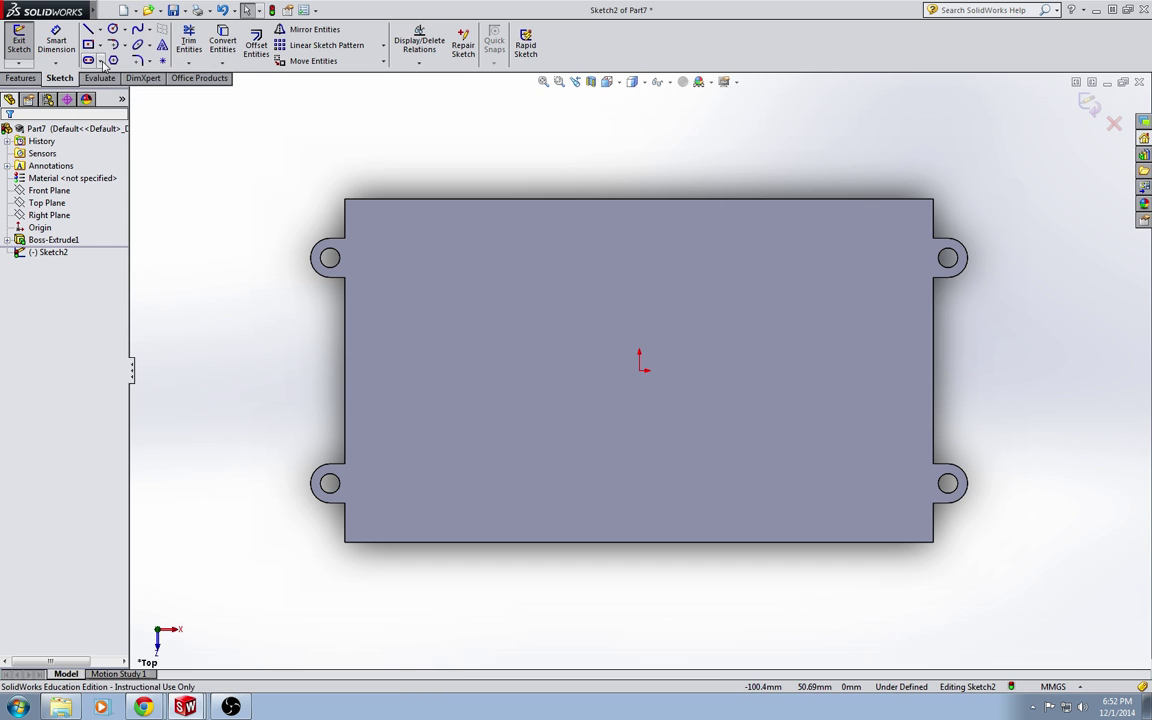
click(100, 46)
click(125, 57)
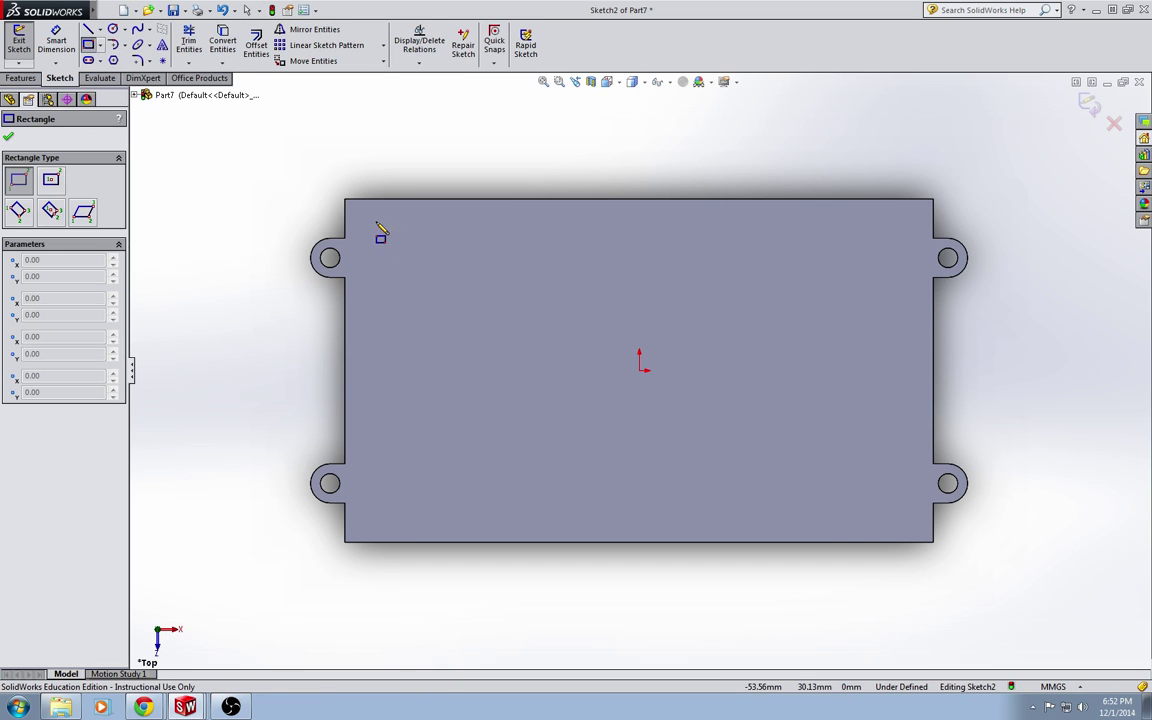
click(366, 200)
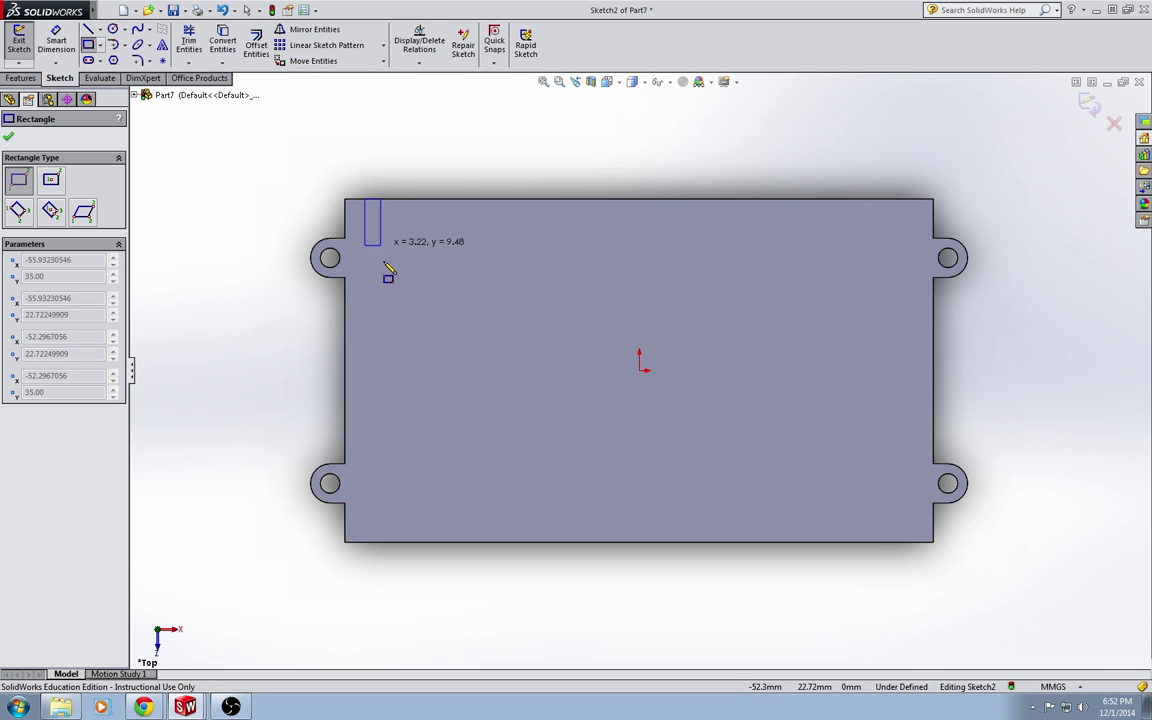
click(403, 543)
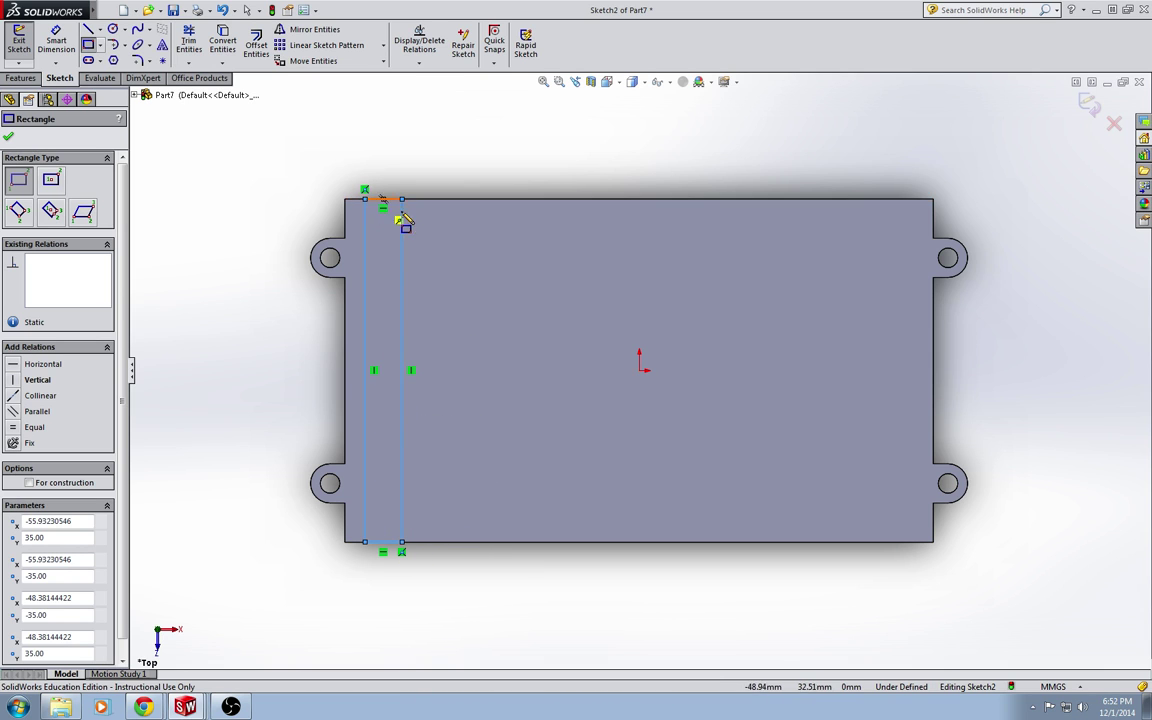
Step: Dimension the strip 1.5 mm from the plate's left edge and 3 mm wide
click(56, 40)
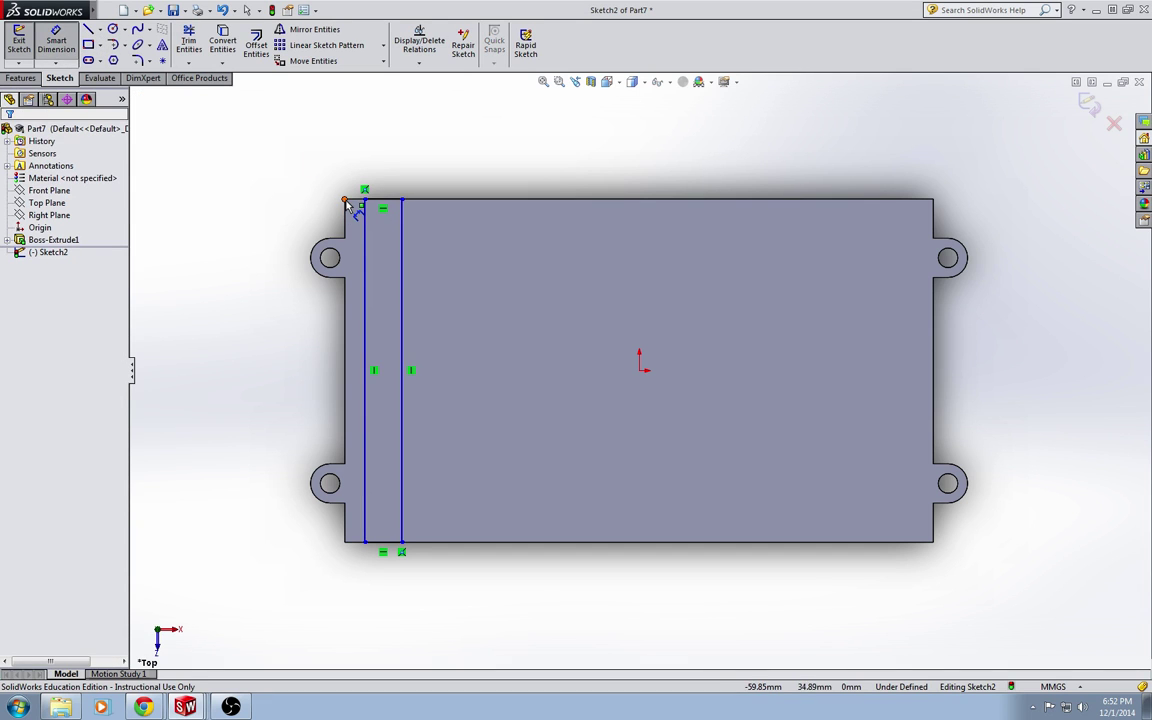
click(365, 212)
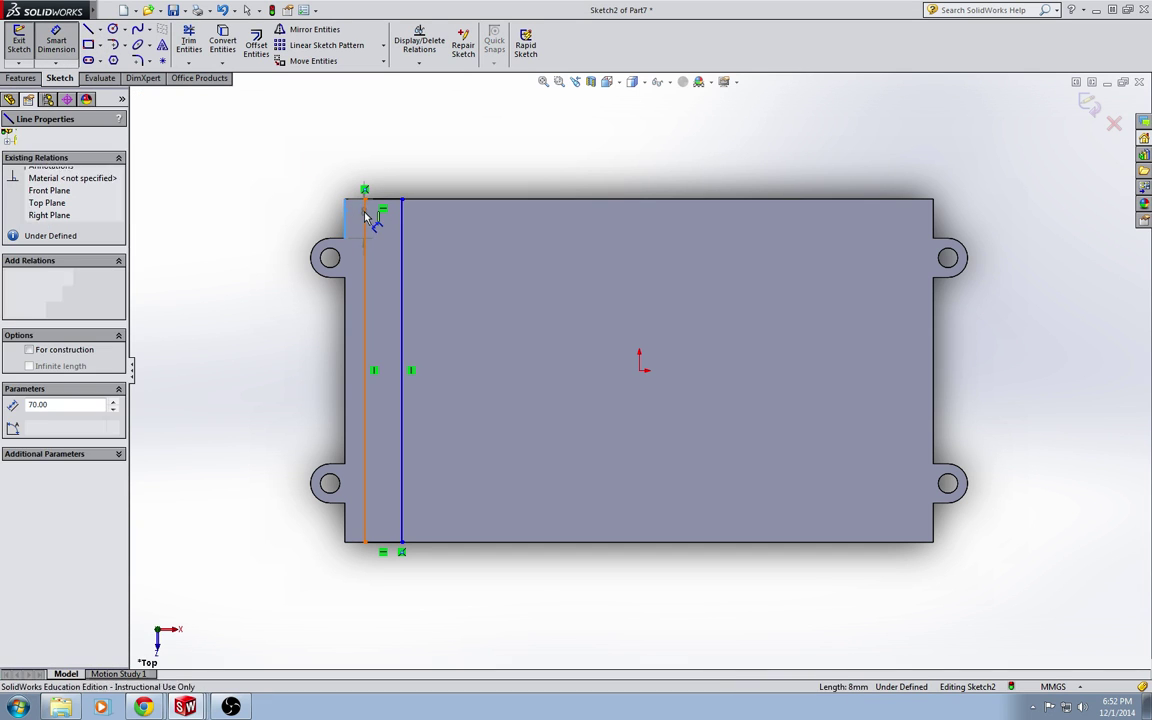
click(322, 172)
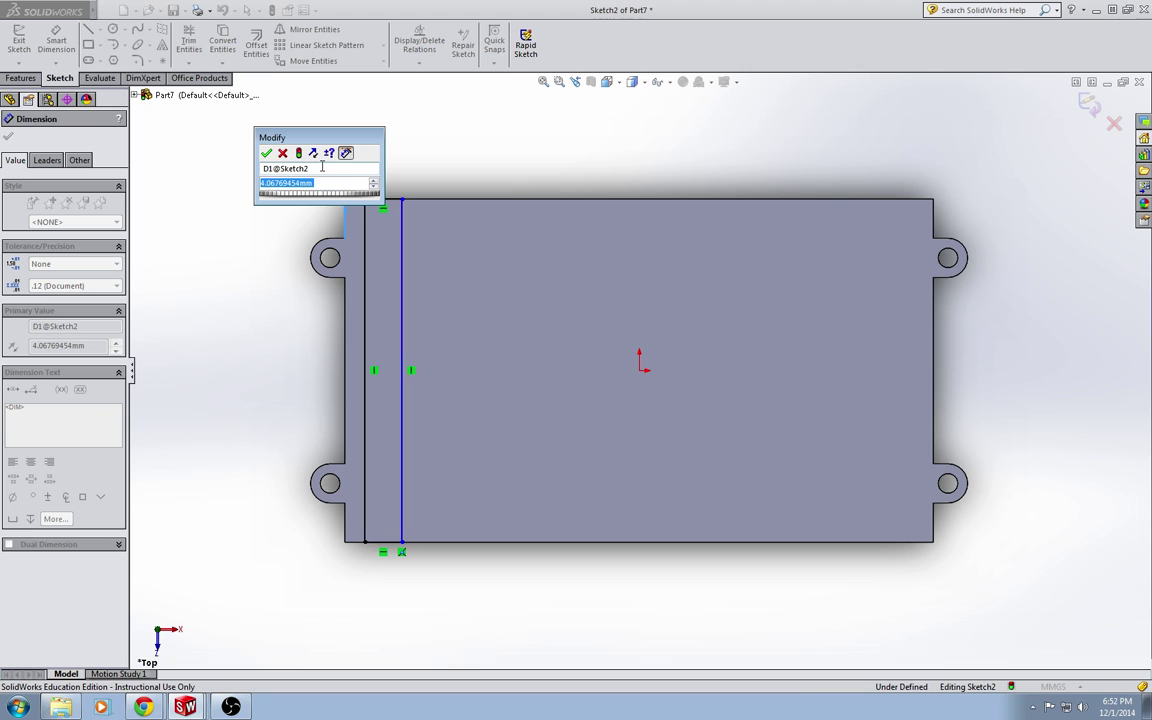
text(1.5)
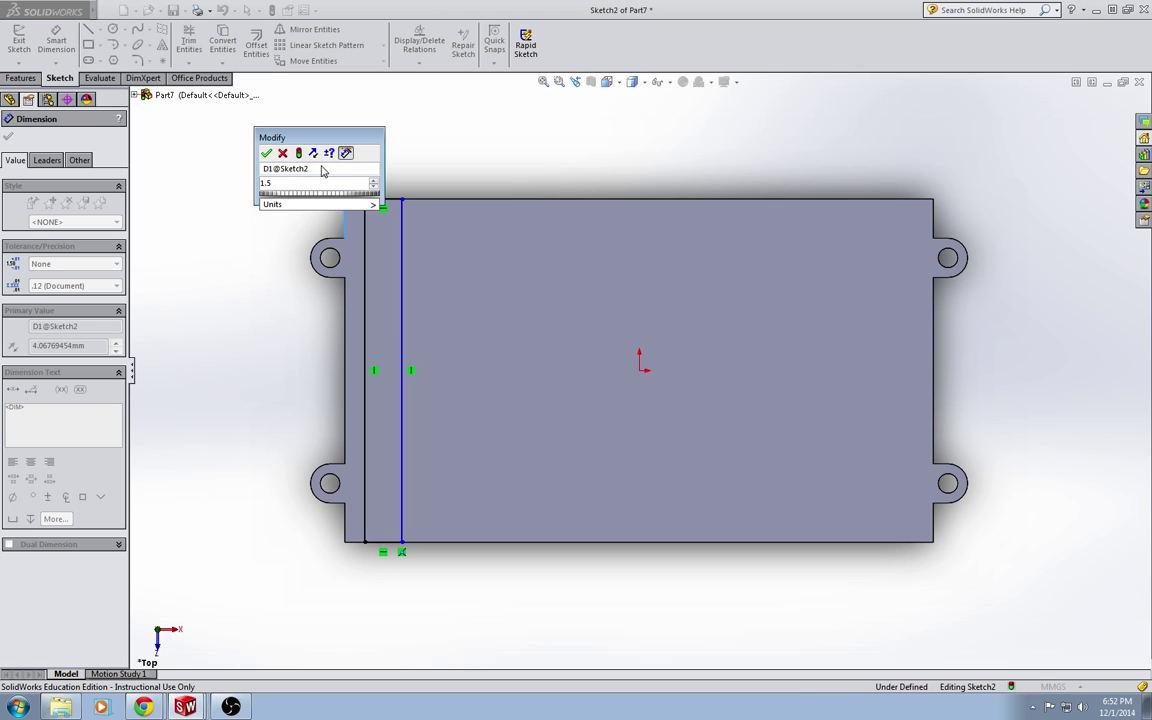
key(Return)
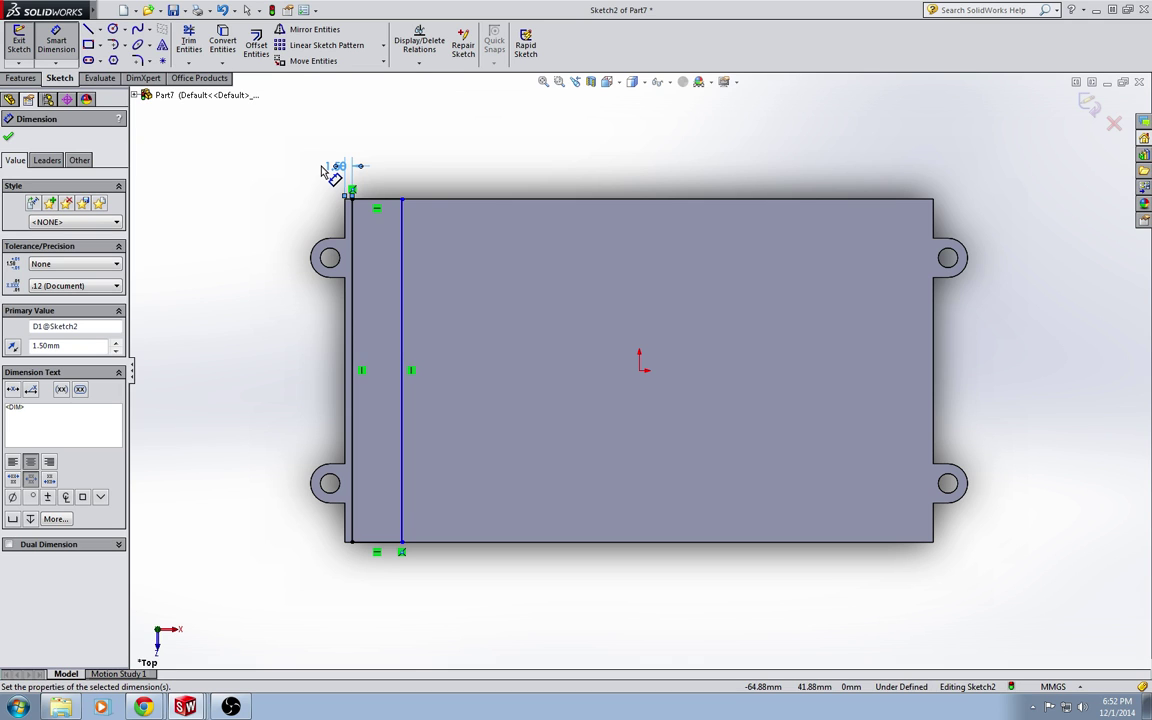
click(351, 212)
click(402, 220)
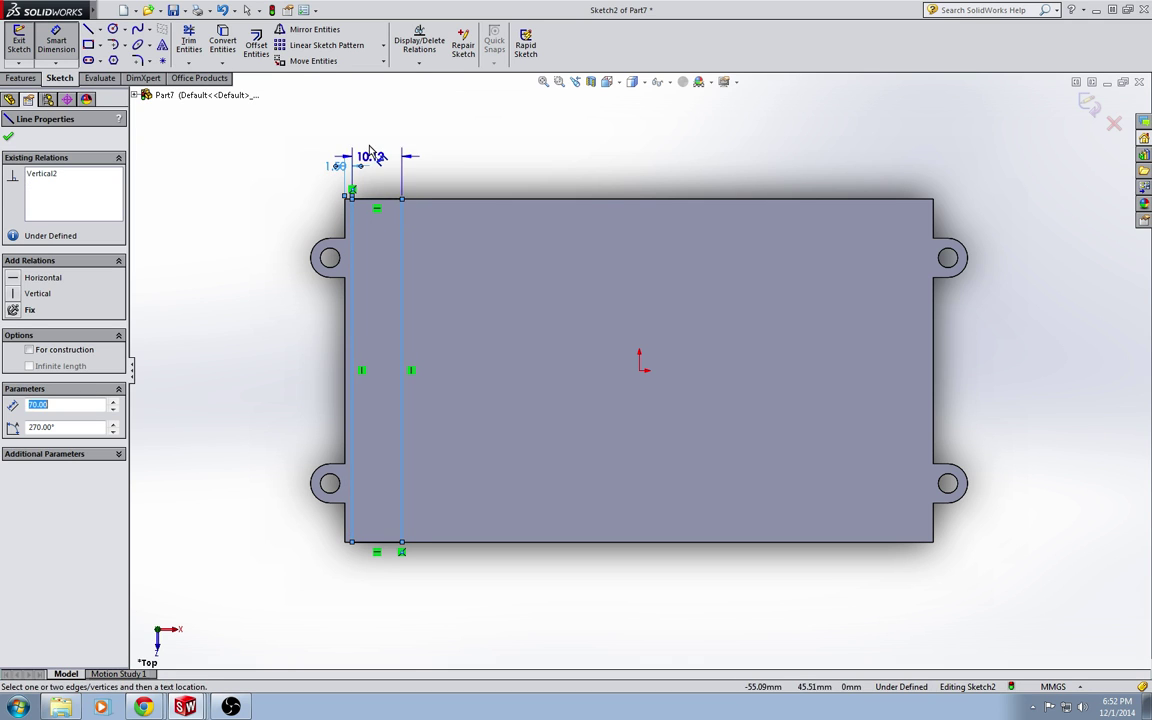
click(374, 150)
text(3)
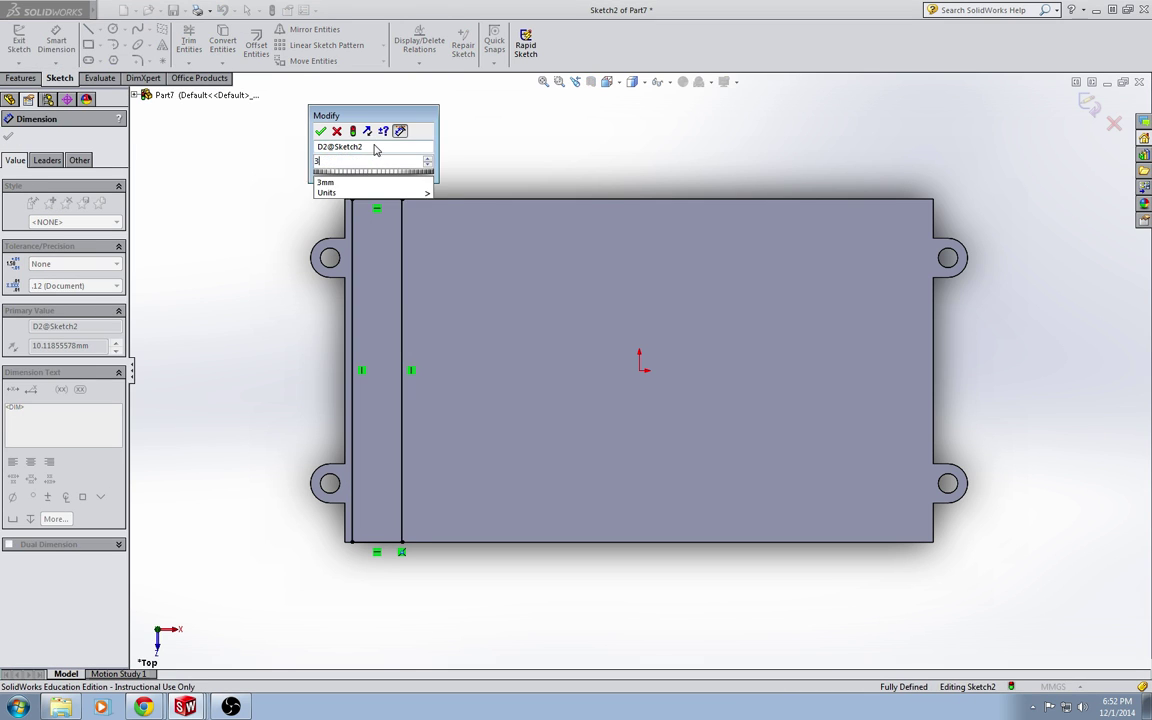
key(Return)
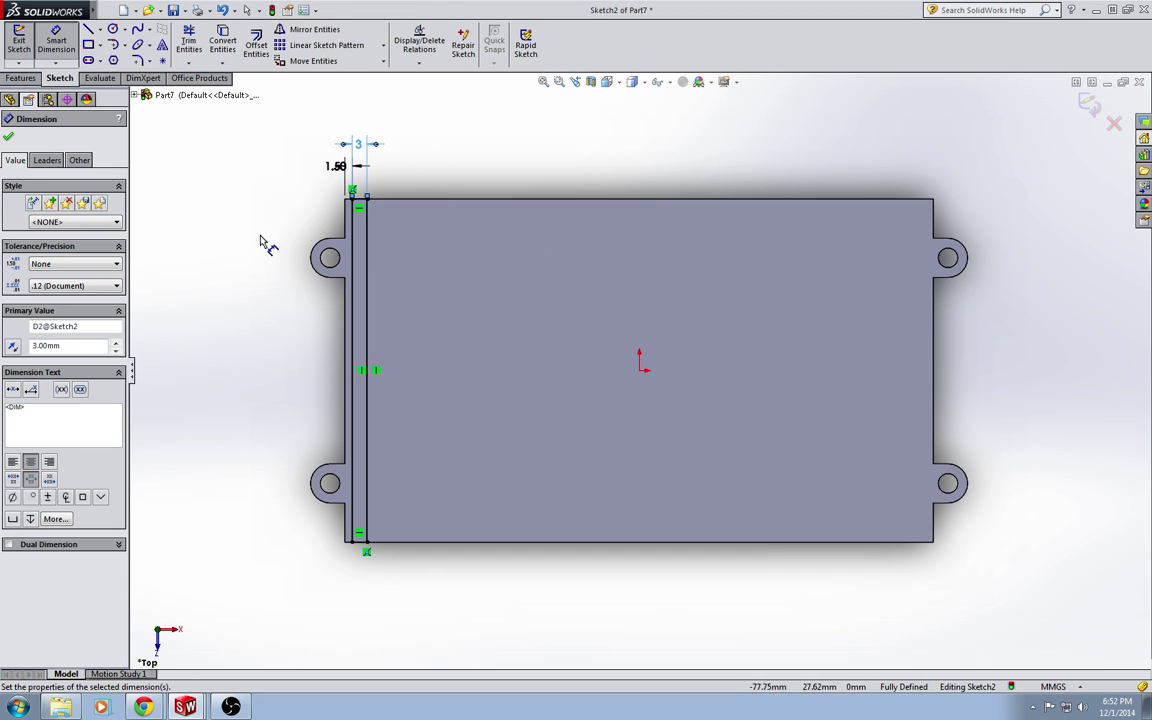
key(Escape)
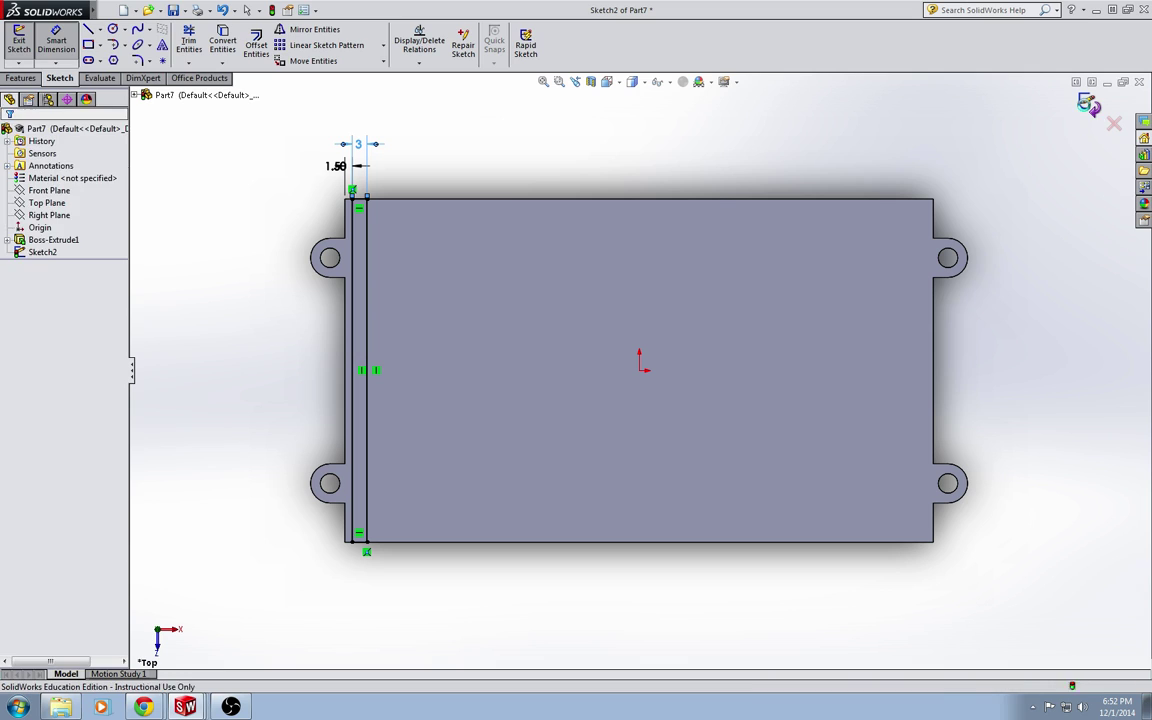
key(e)
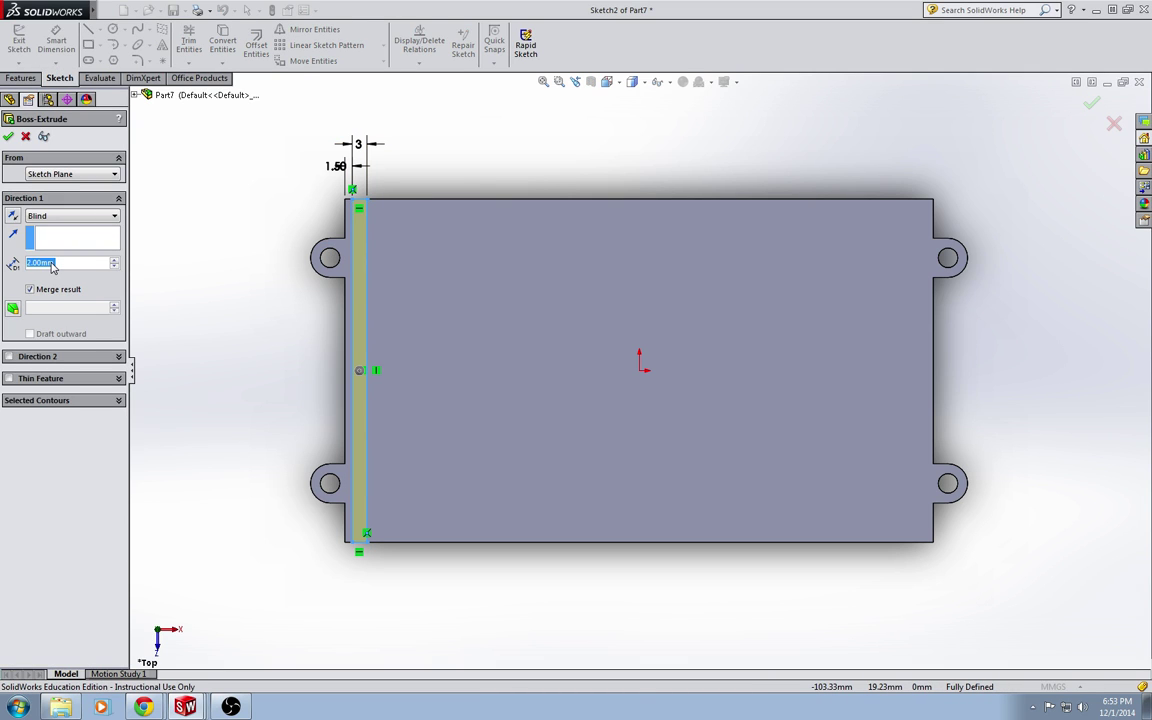
Step: Extrude the strip 40 mm blind with a 1° draft to form the first fin
text(40)
mouse_move(74, 278)
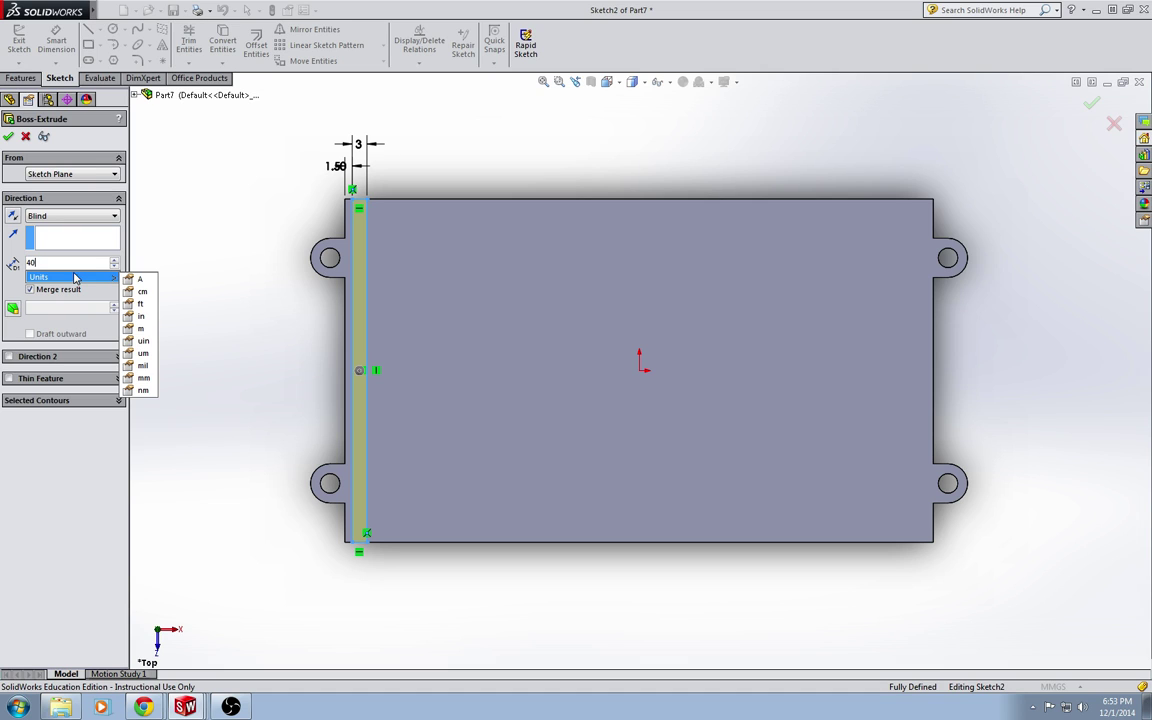
click(13, 308)
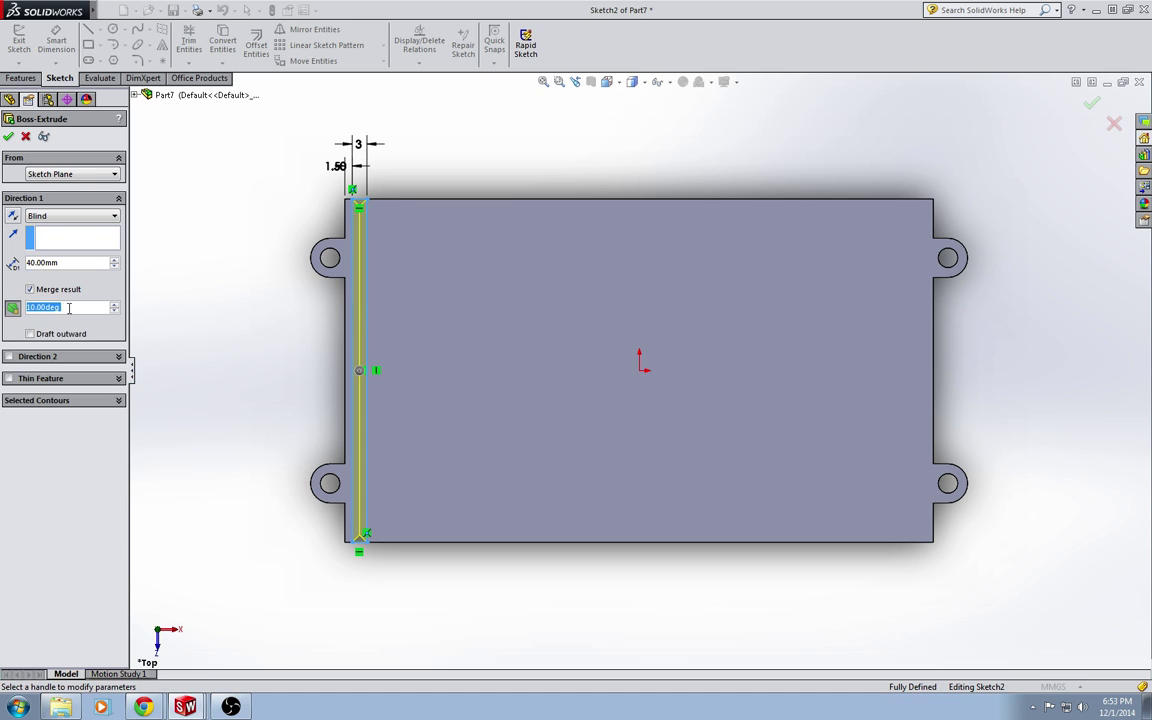
text(1)
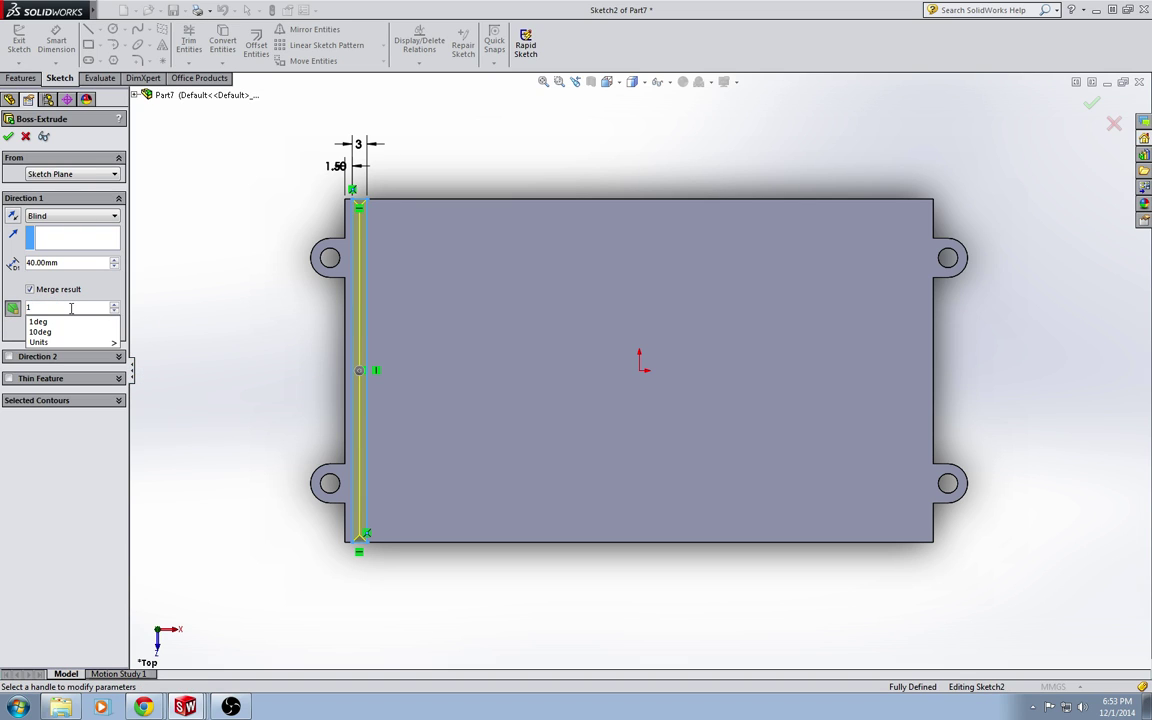
key(Return)
click(8, 137)
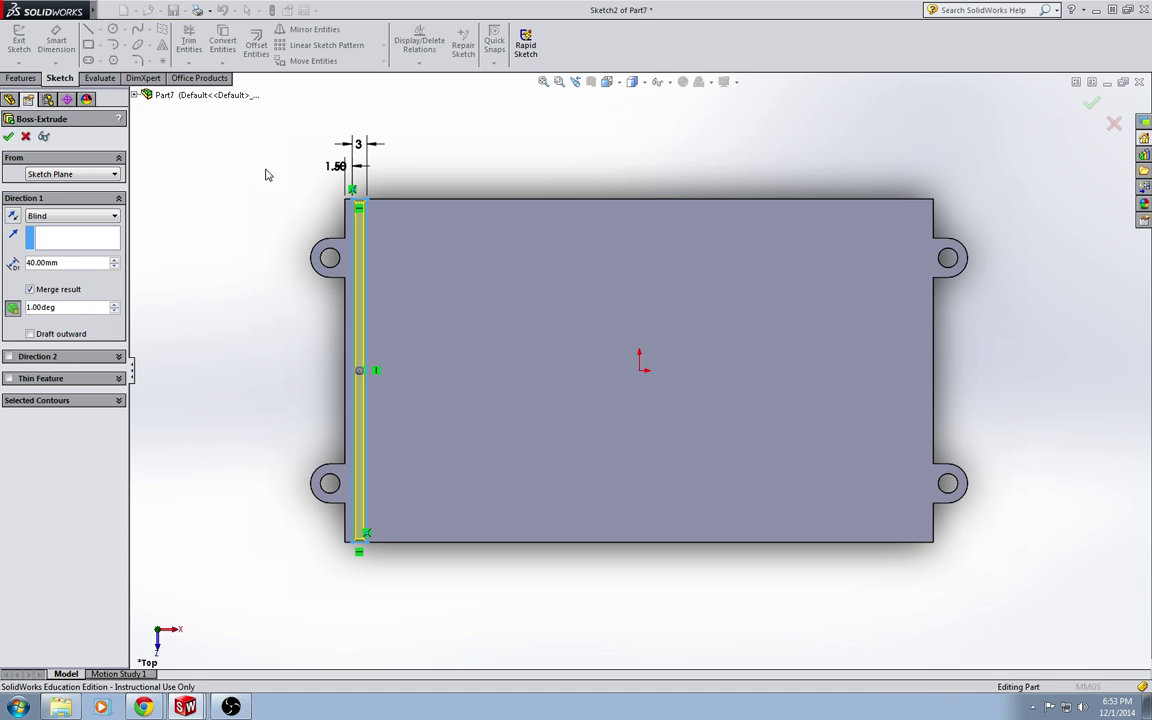
mouse_move(499, 617)
middle_down()
mouse_move(494, 536)
mouse_move(509, 437)
mouse_move(489, 465)
mouse_move(507, 594)
middle_up()
Step: Start a linear pattern using the part's top edge as the direction
click(410, 42)
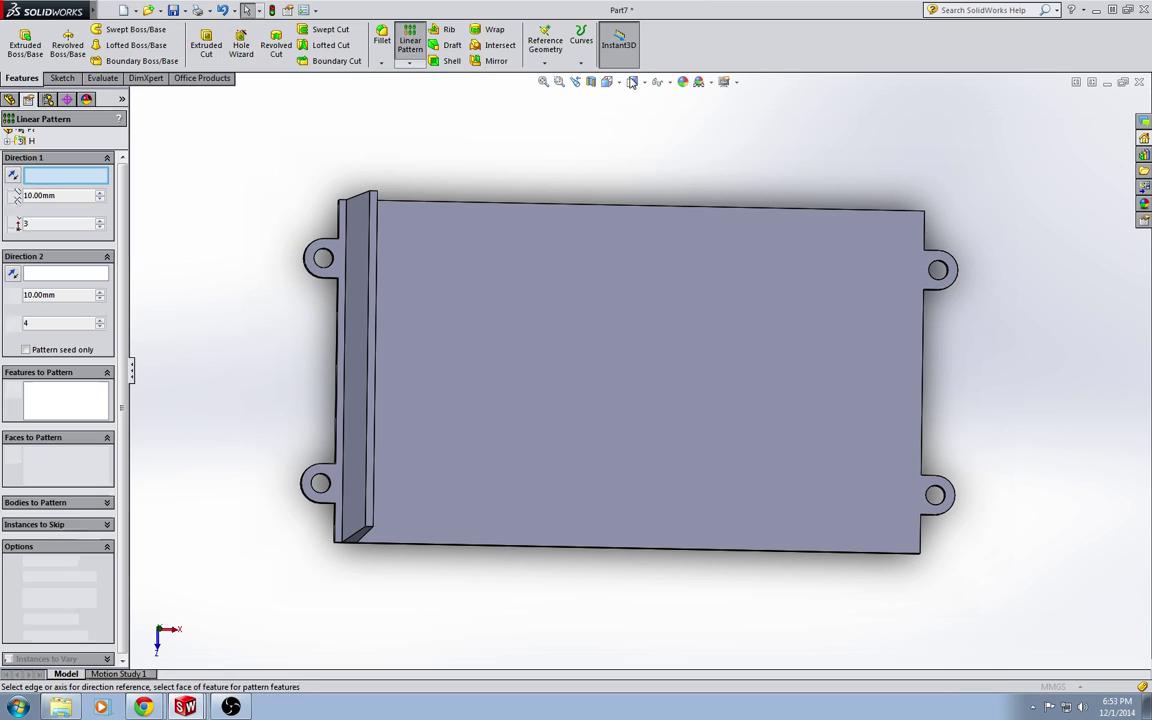
click(607, 81)
click(613, 104)
click(607, 81)
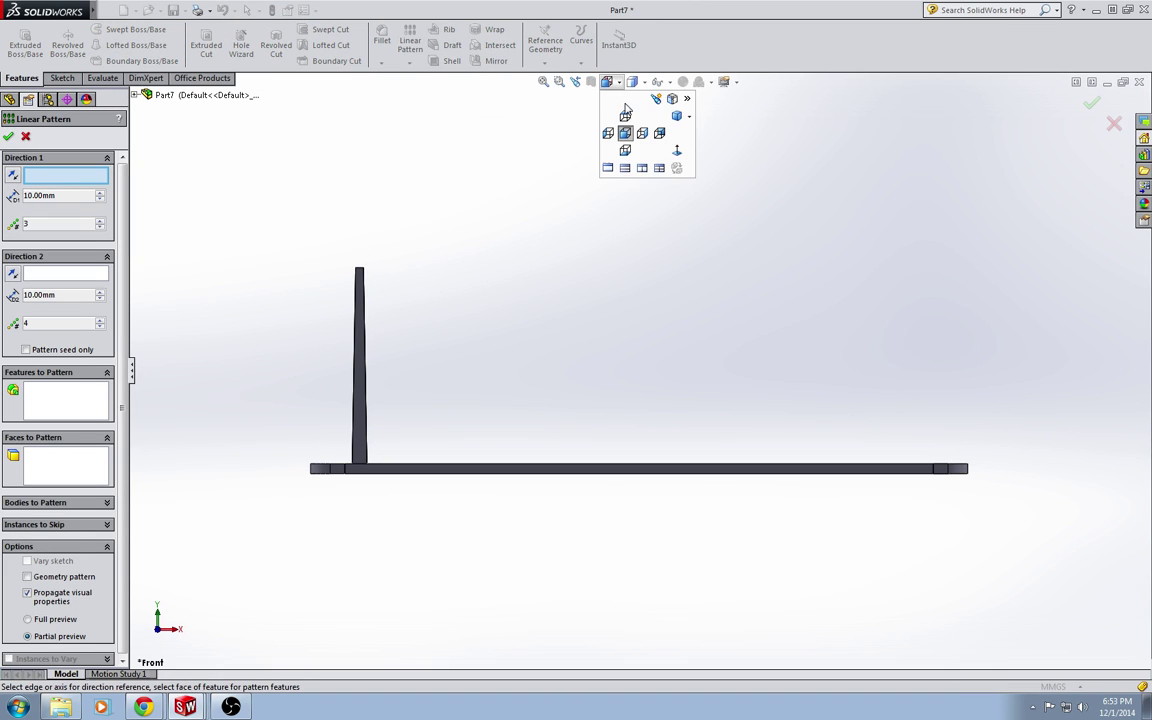
click(625, 117)
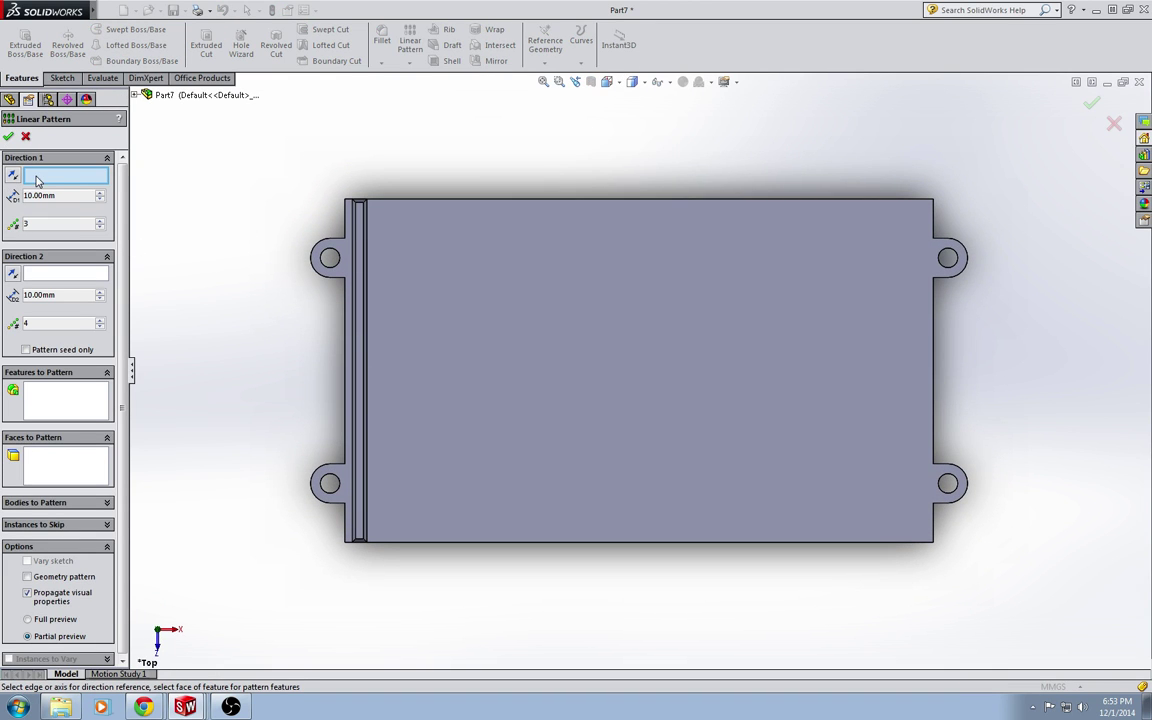
click(108, 257)
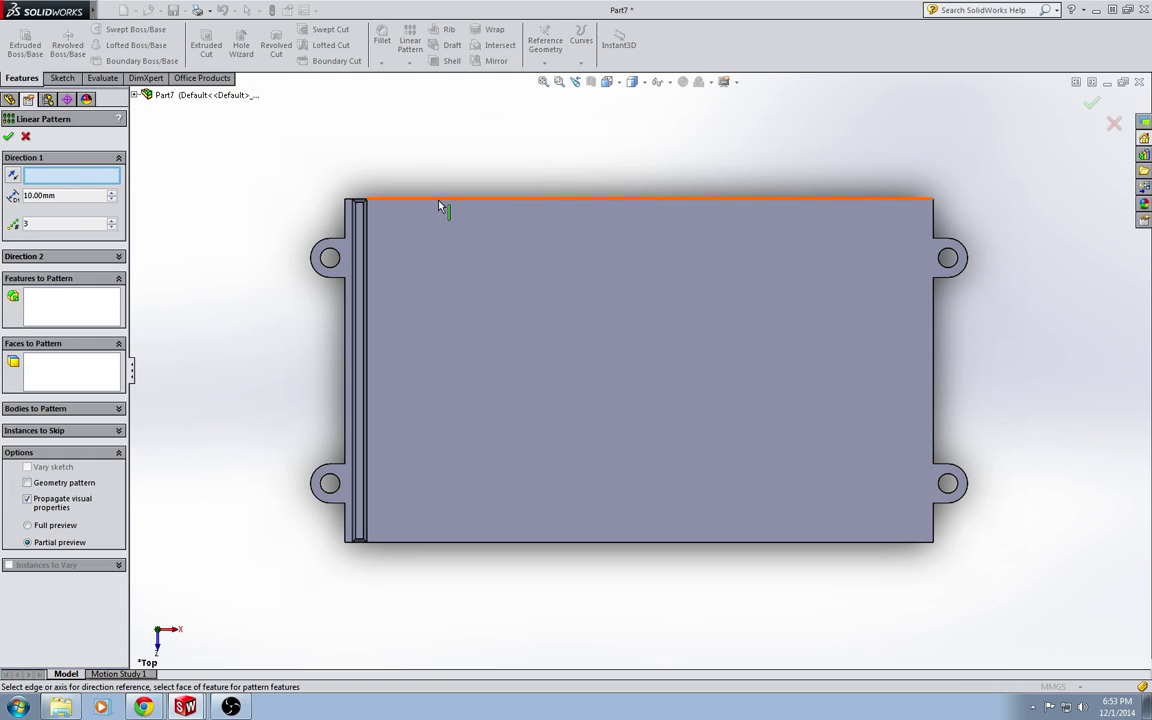
click(439, 201)
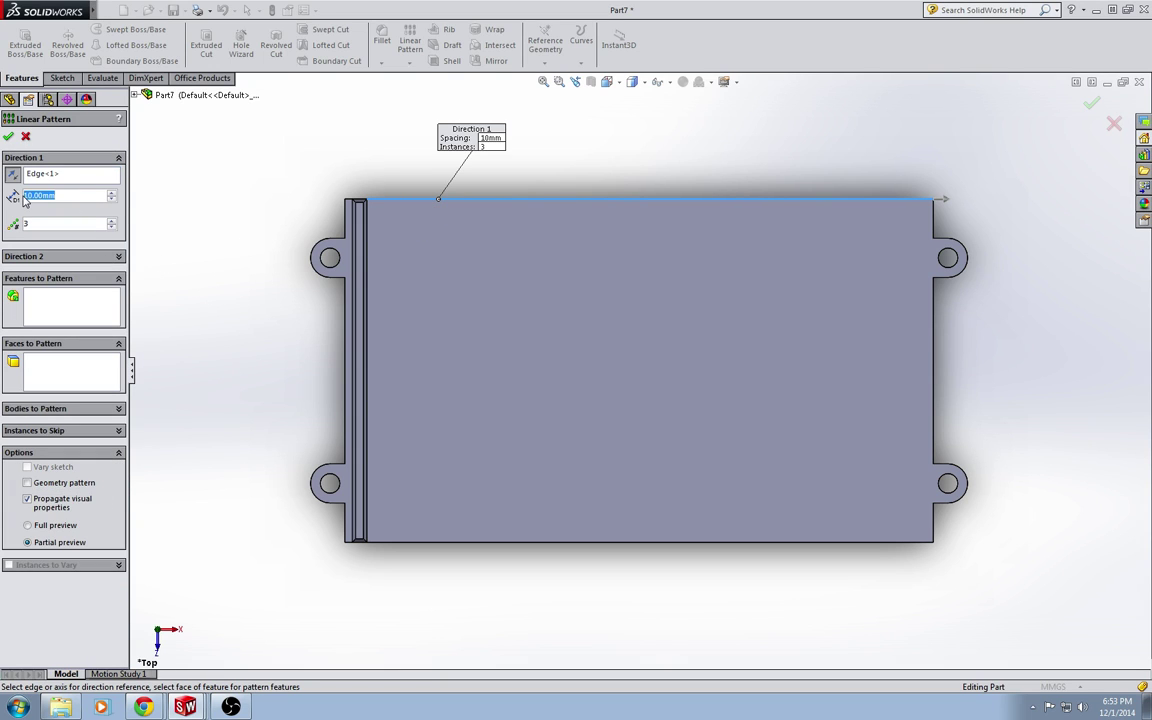
Step: Pattern Boss-Extrude2 as 20 instances at 6 mm spacing and accept
text(6)
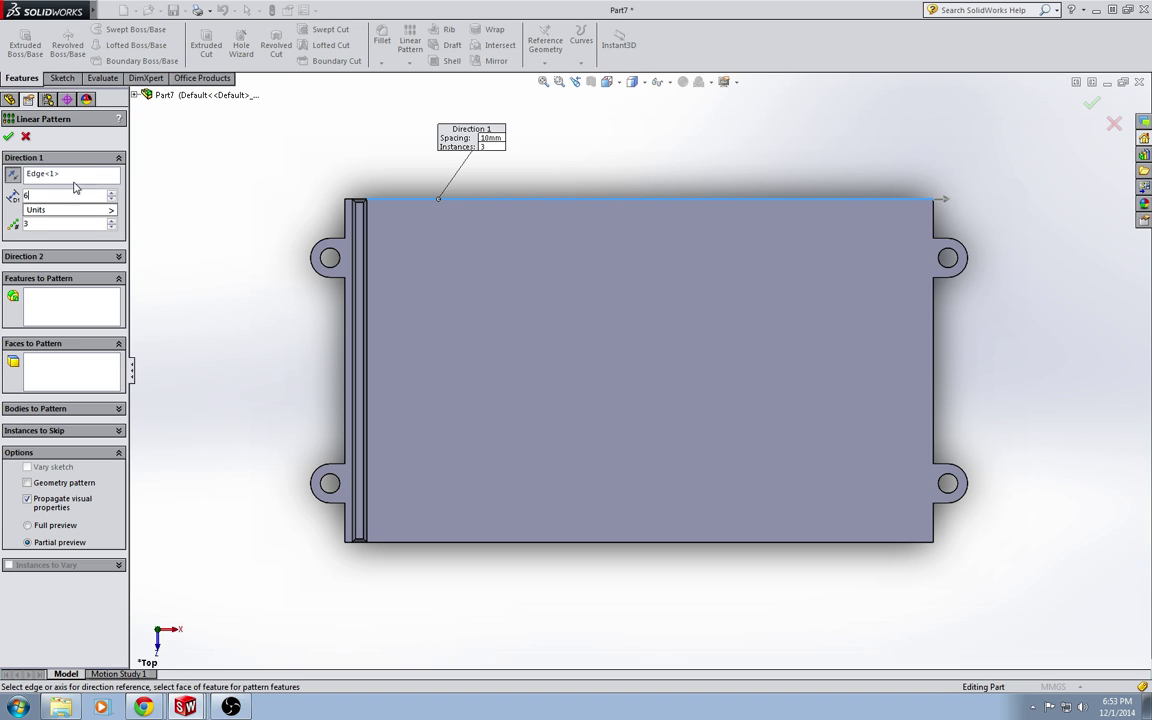
click(26, 226)
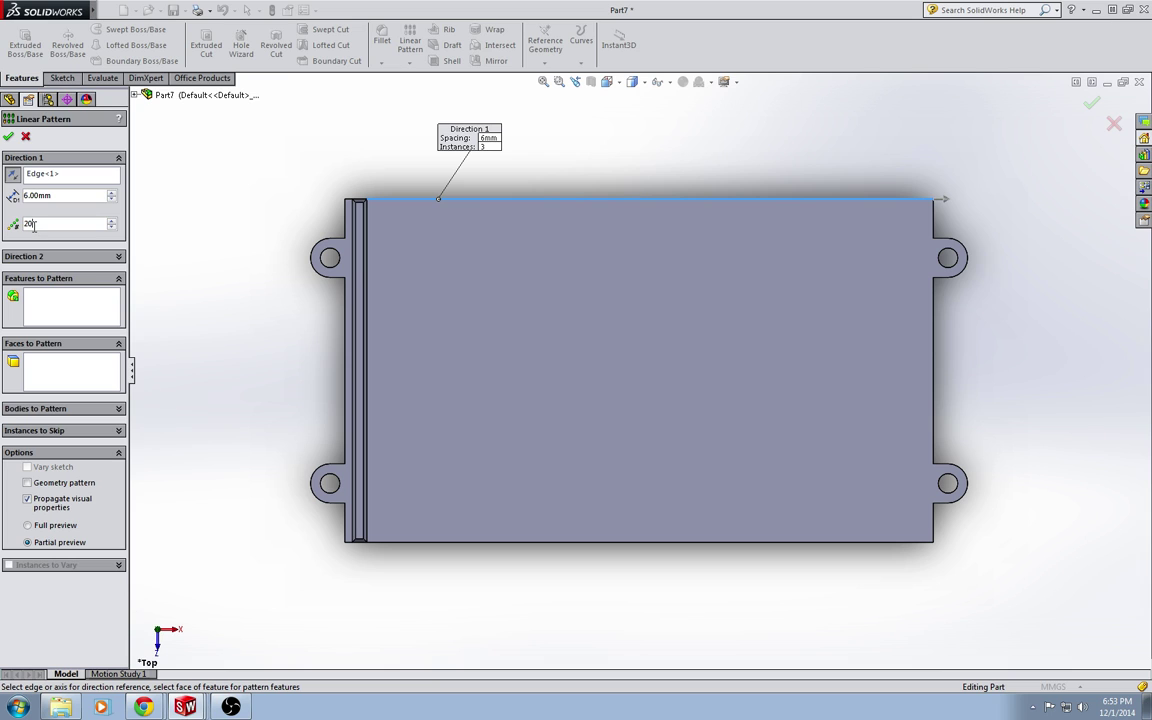
click(42, 291)
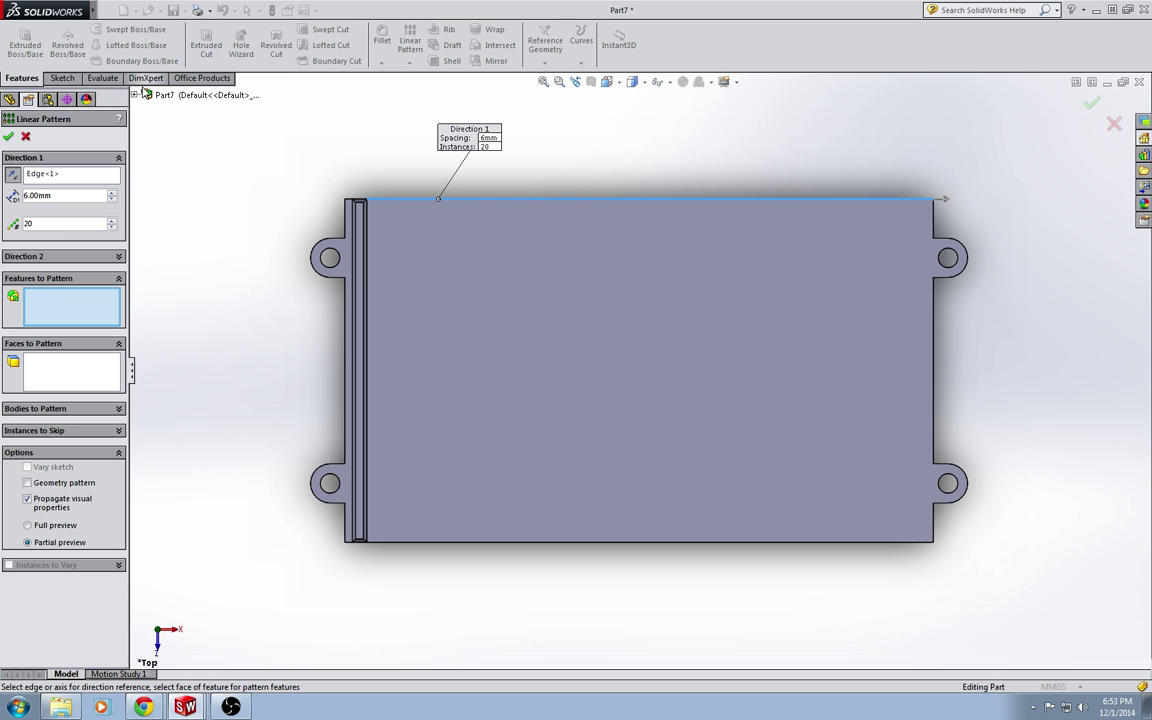
click(134, 94)
click(188, 219)
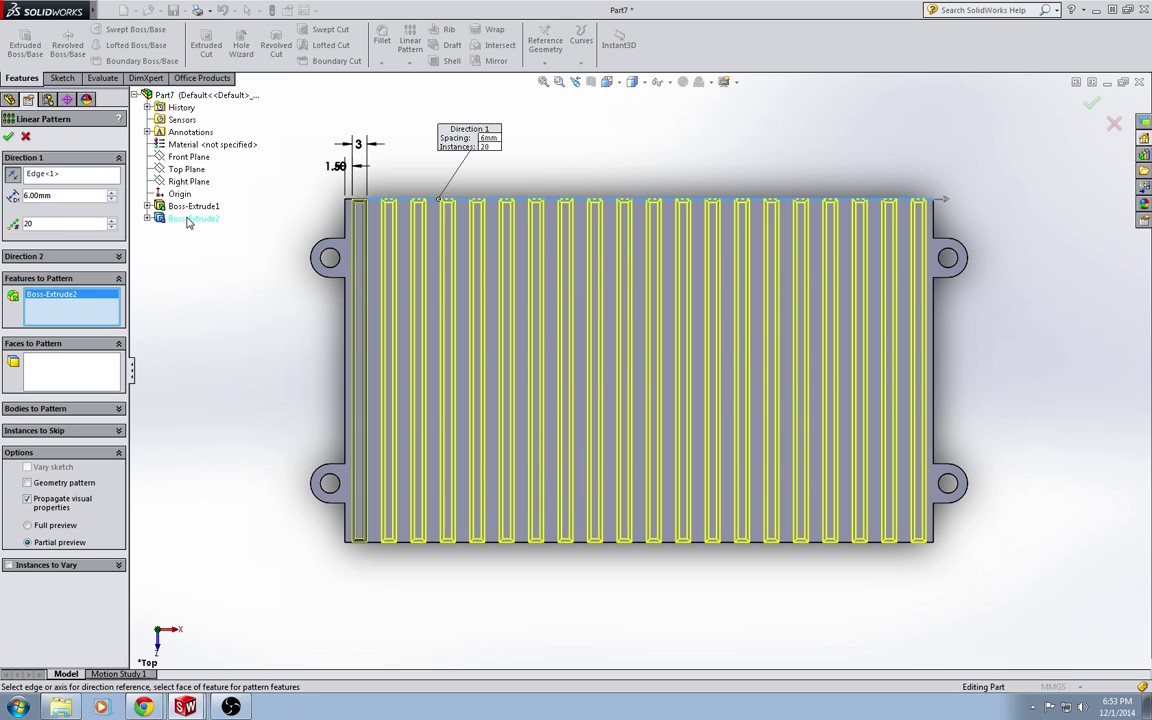
click(1091, 103)
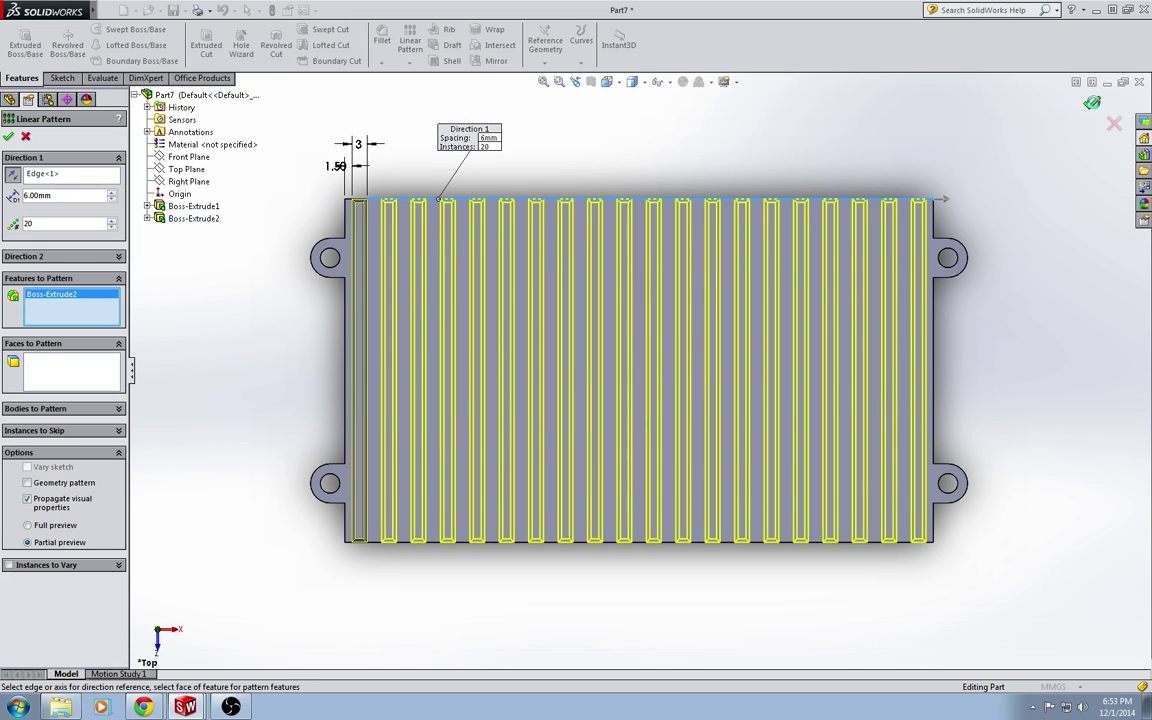
Step: Assign Copper from the Copper Alloys library to the heat sink part
click(607, 81)
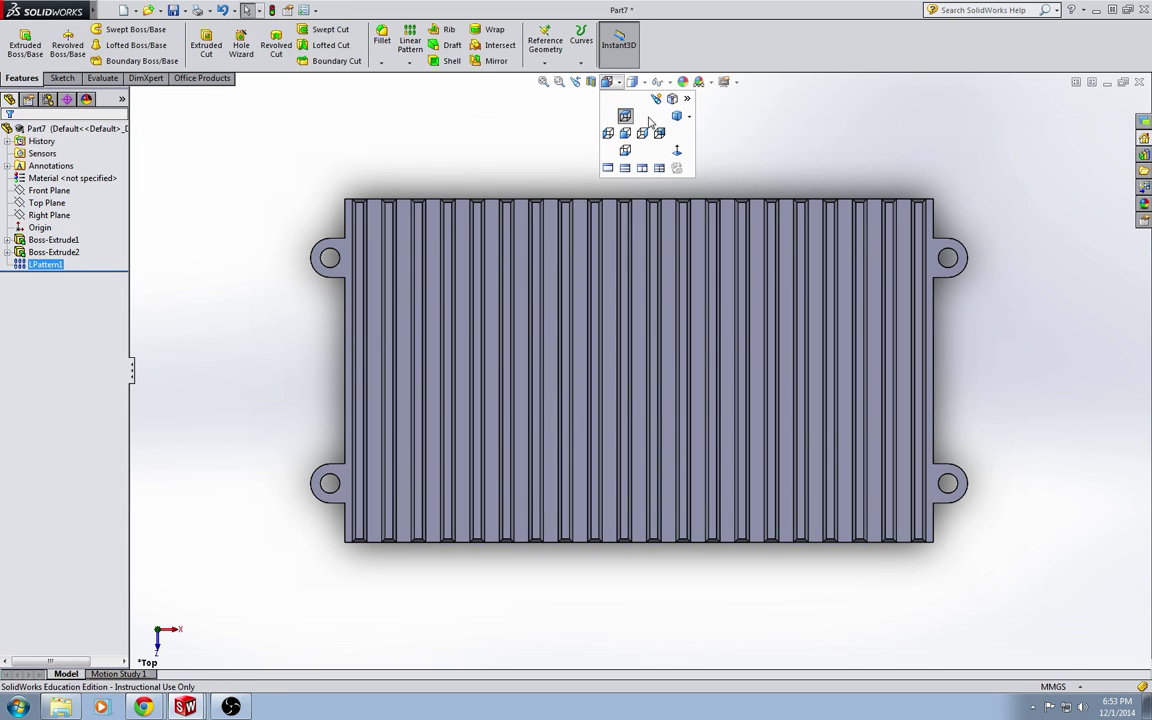
click(677, 117)
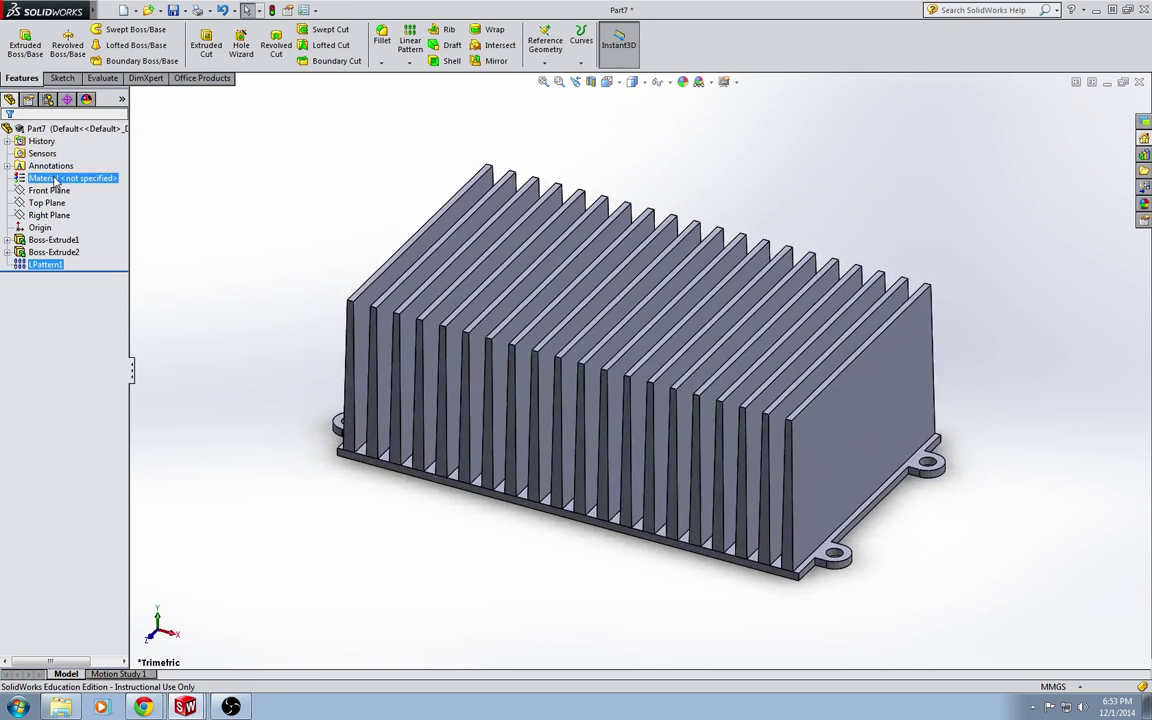
right_click(99, 181)
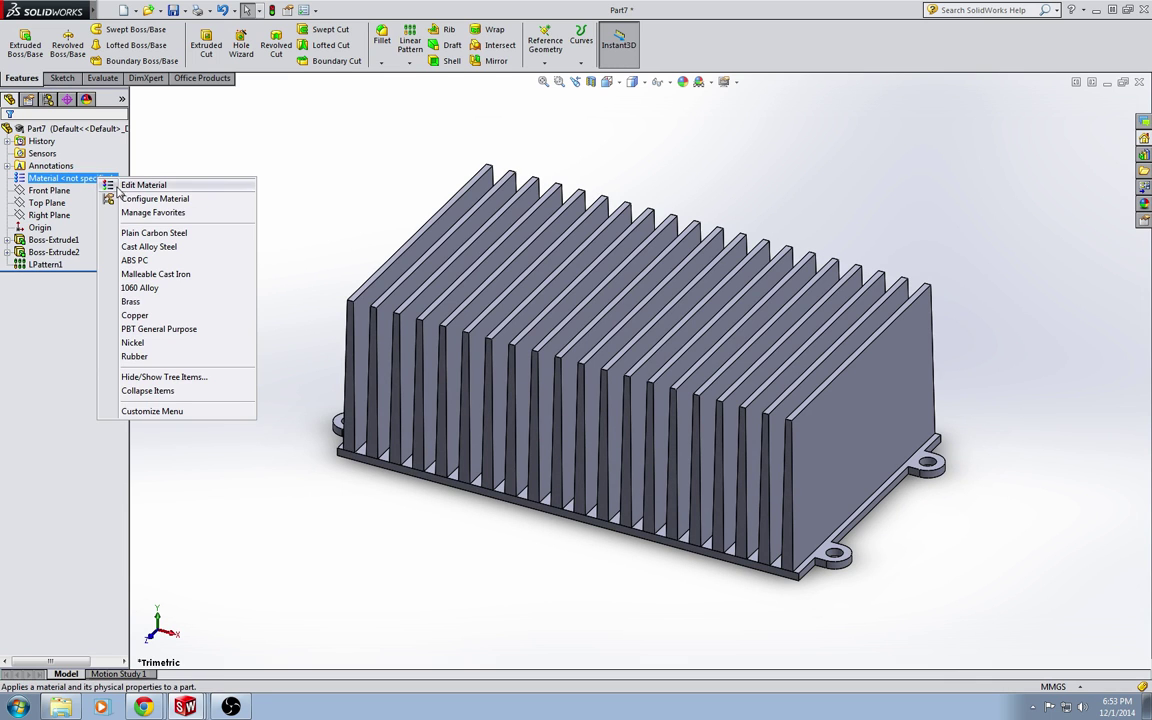
click(160, 185)
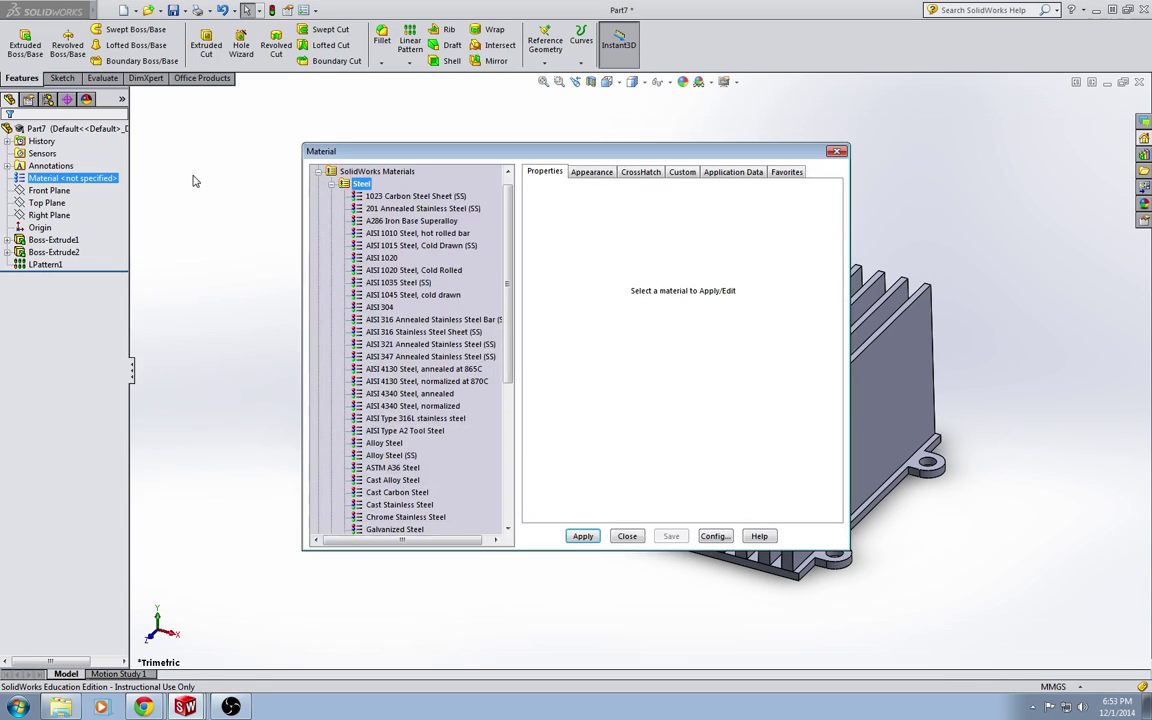
click(331, 183)
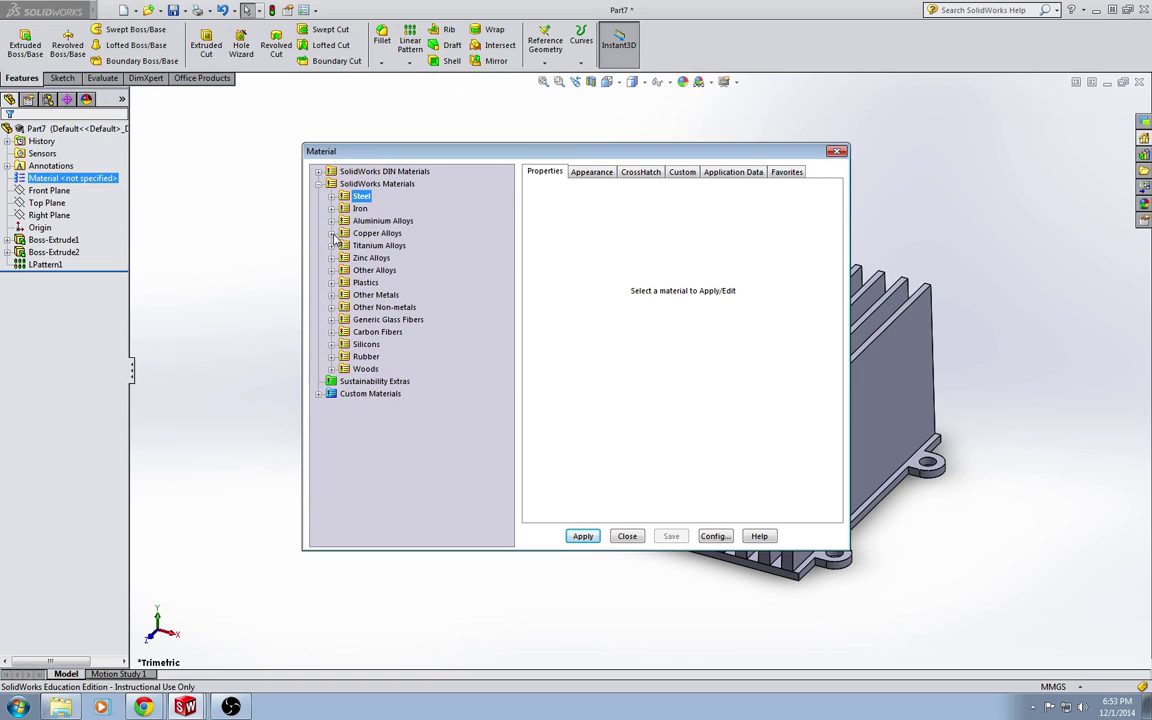
click(333, 235)
click(379, 357)
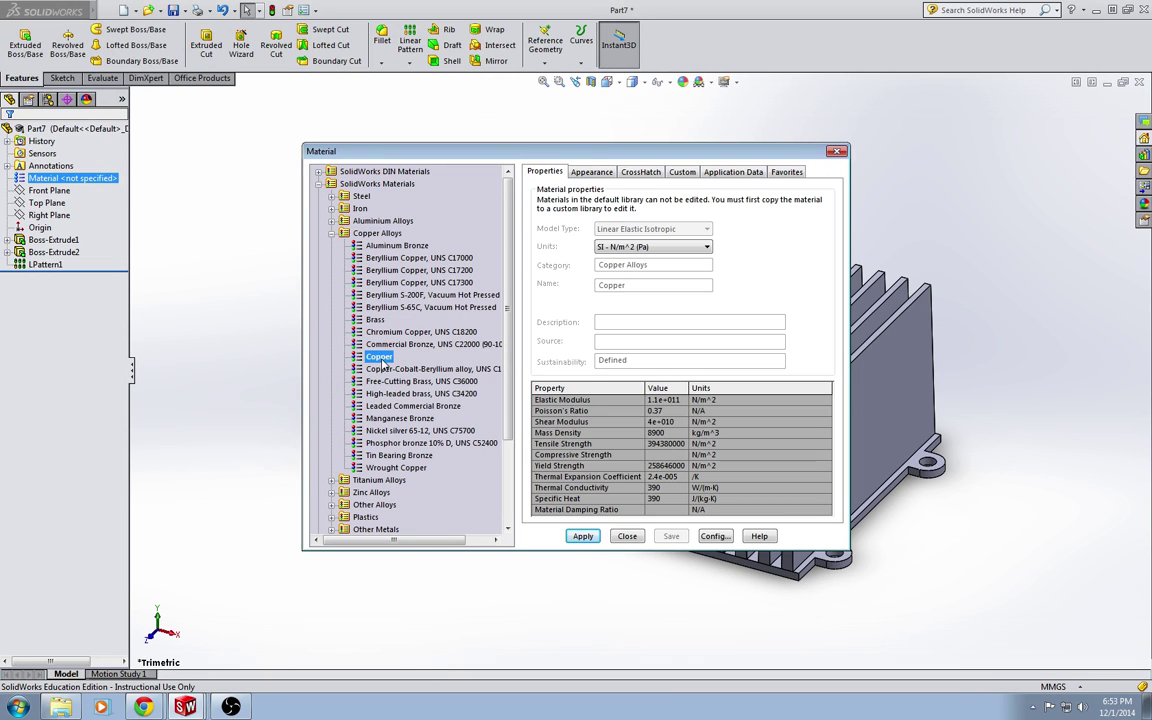
click(584, 537)
click(627, 536)
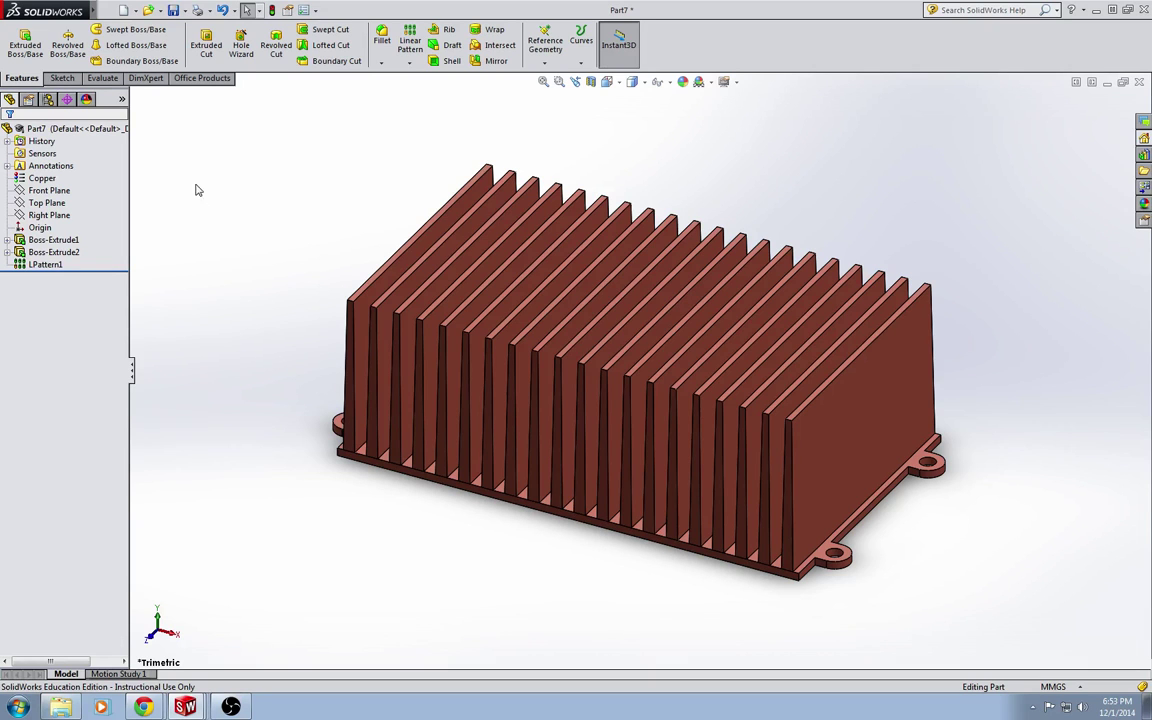
Step: Check Mass Properties: 1289.05 g mass and 130621.04 mm² surface area, then close
click(106, 81)
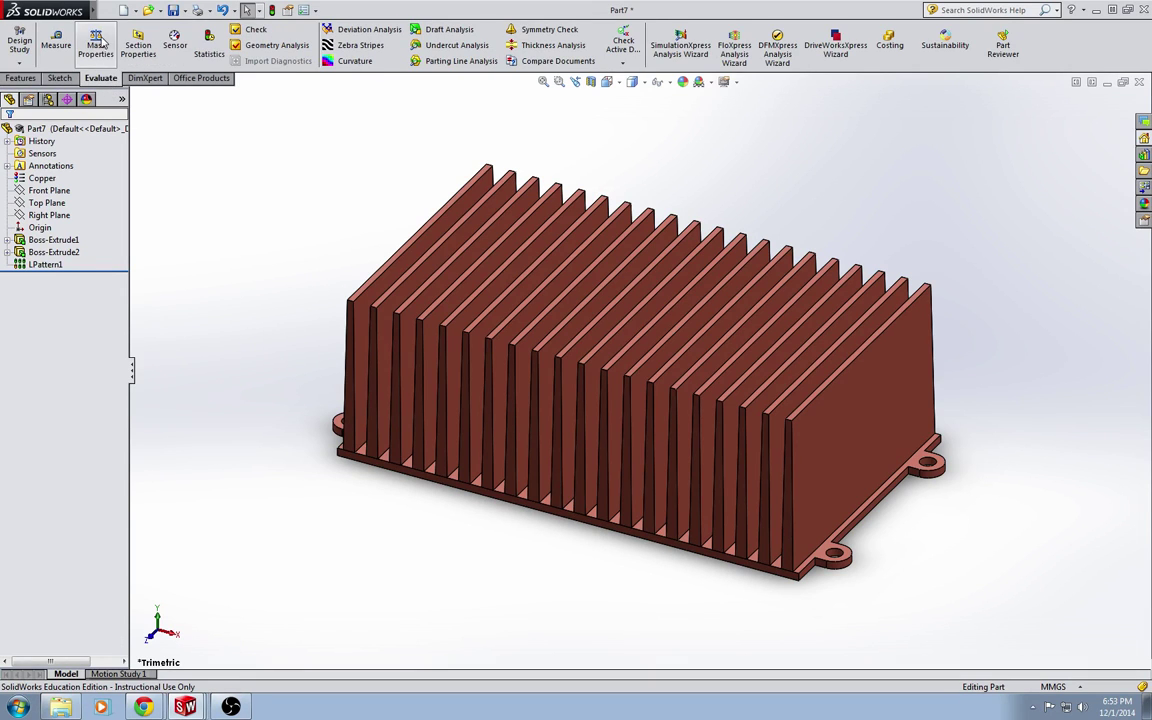
click(95, 45)
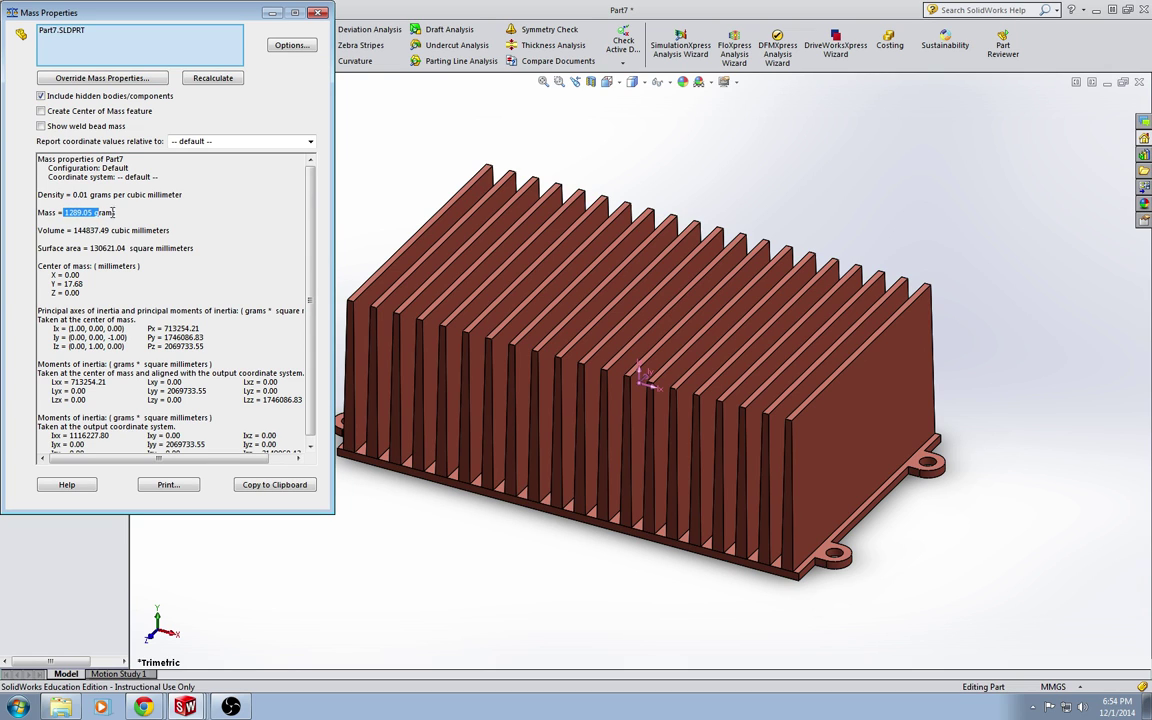
click(318, 12)
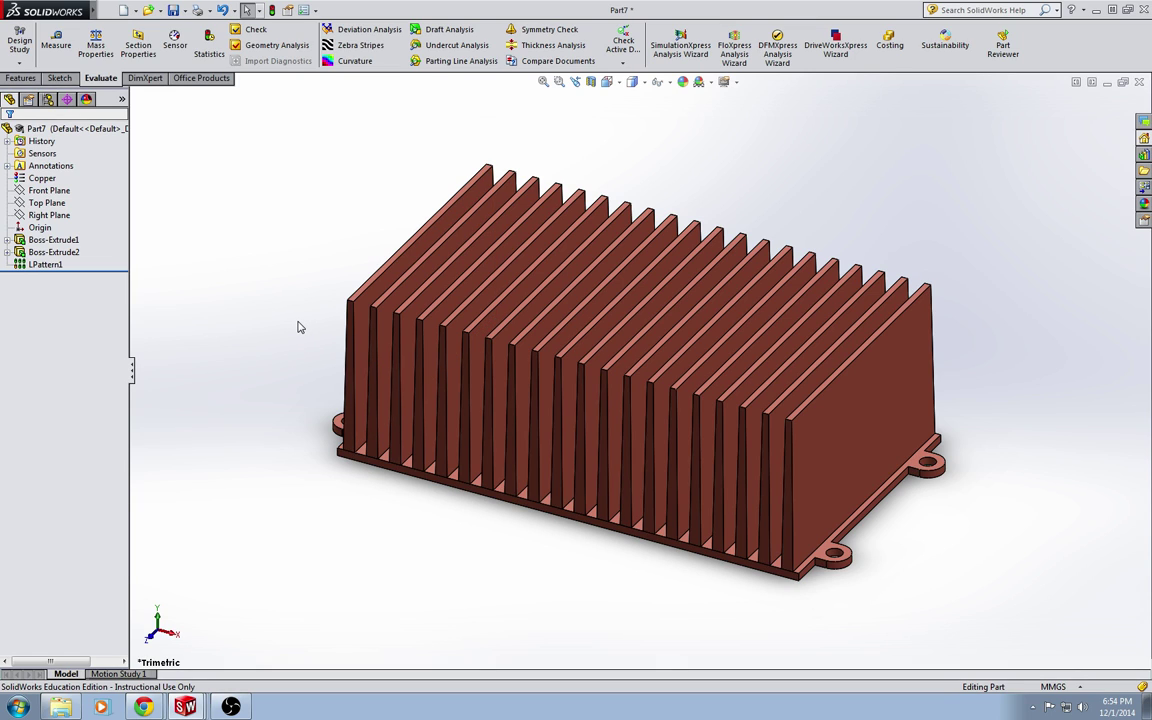
click(356, 461)
ctrl+middle_drag(355, 439, 415, 435)
ctrl+click(415, 425)
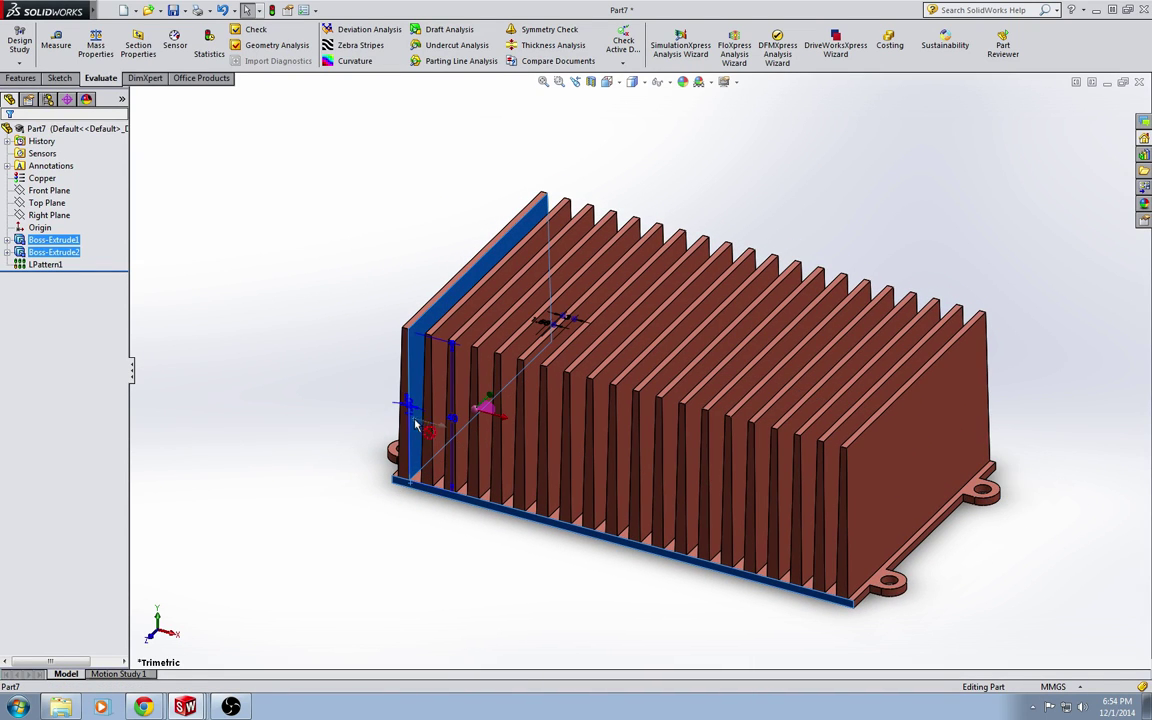
ctrl+click(438, 440)
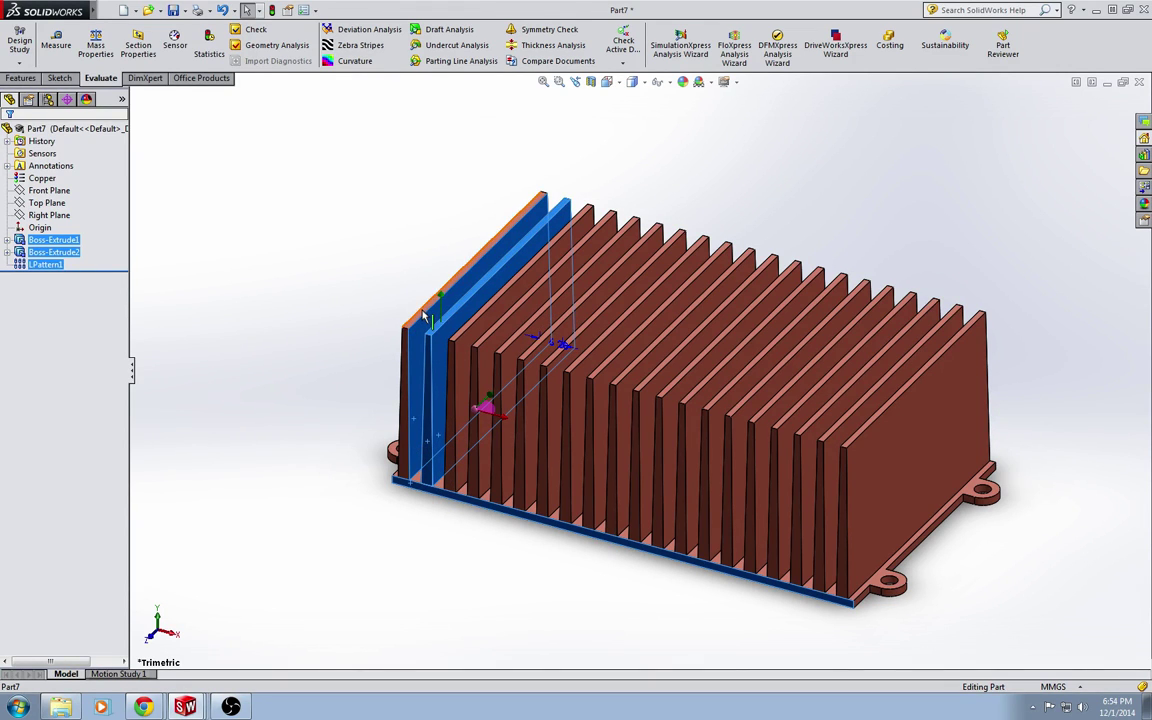
scroll(425, 316, down, 5)
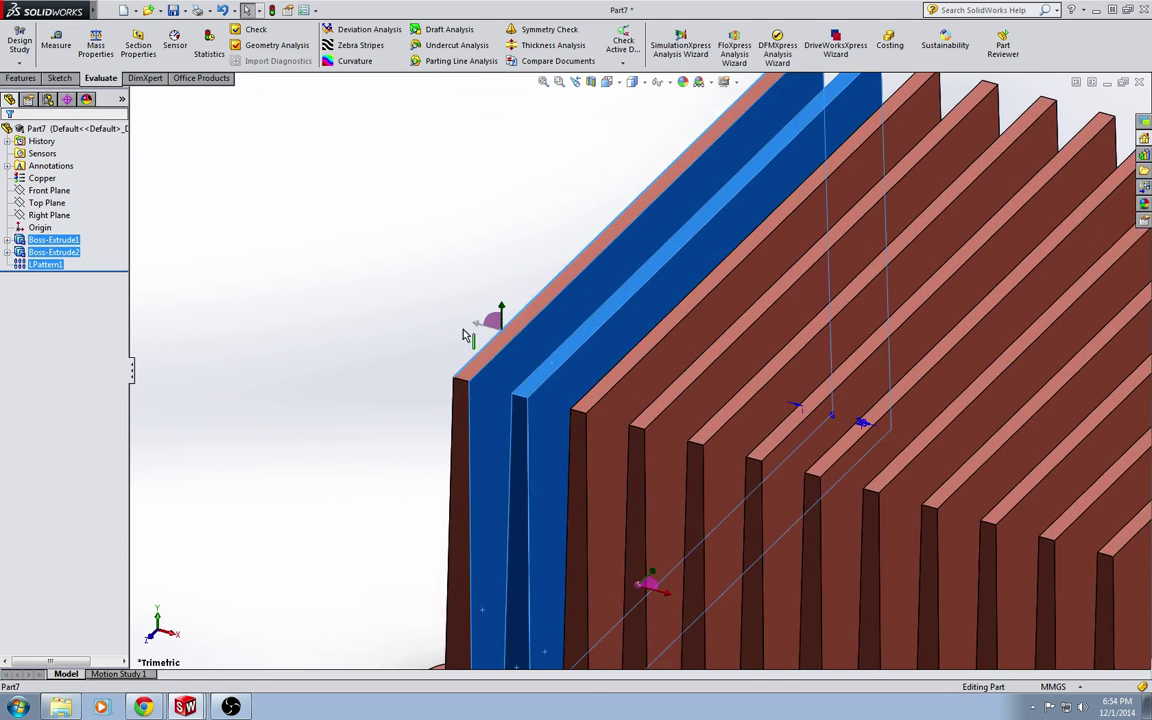
ctrl+click(516, 372)
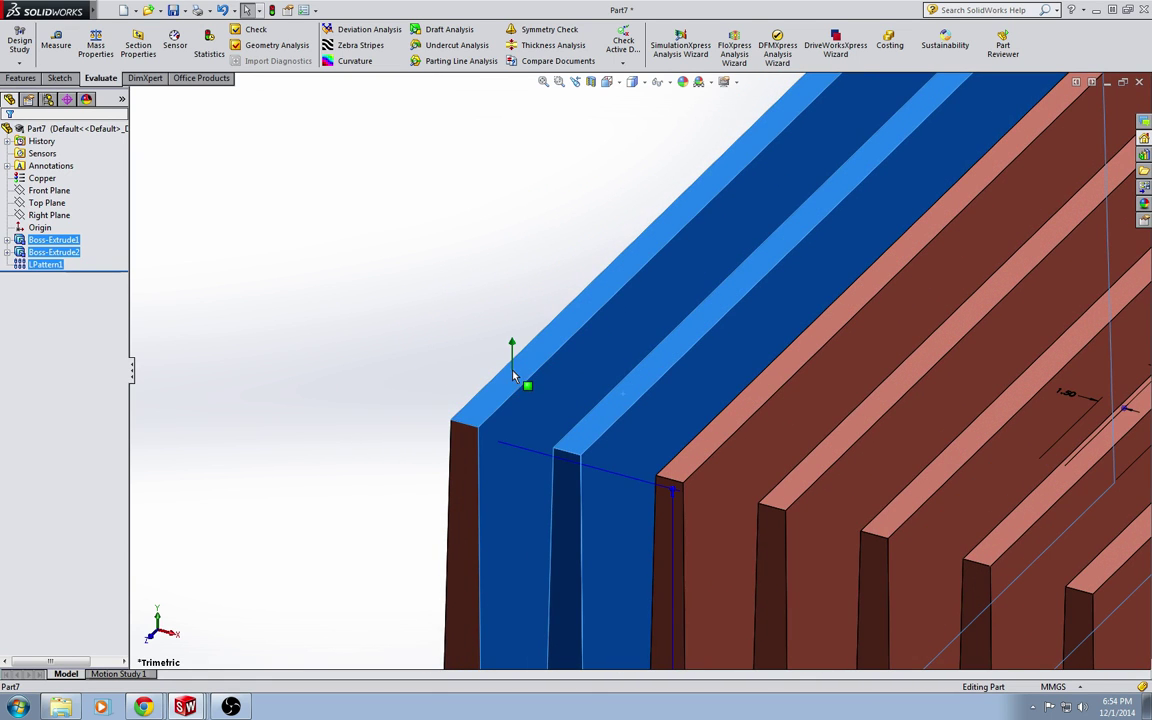
scroll(604, 542, up, 5)
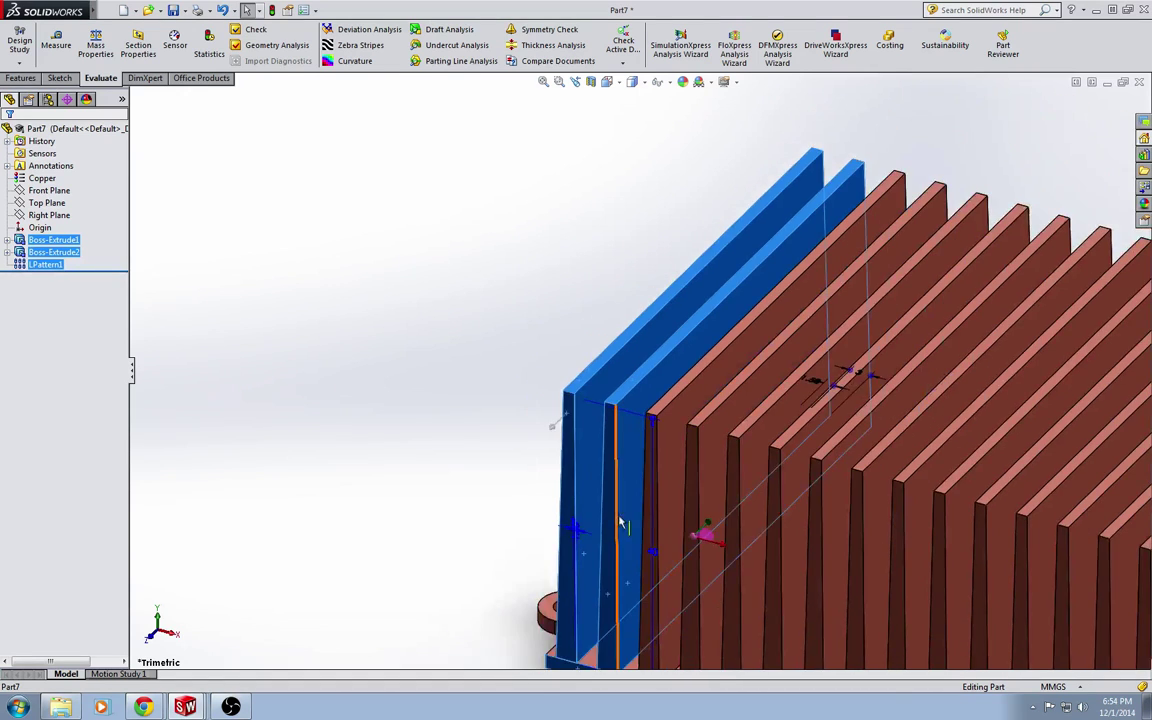
middle_drag(615, 530, 667, 550)
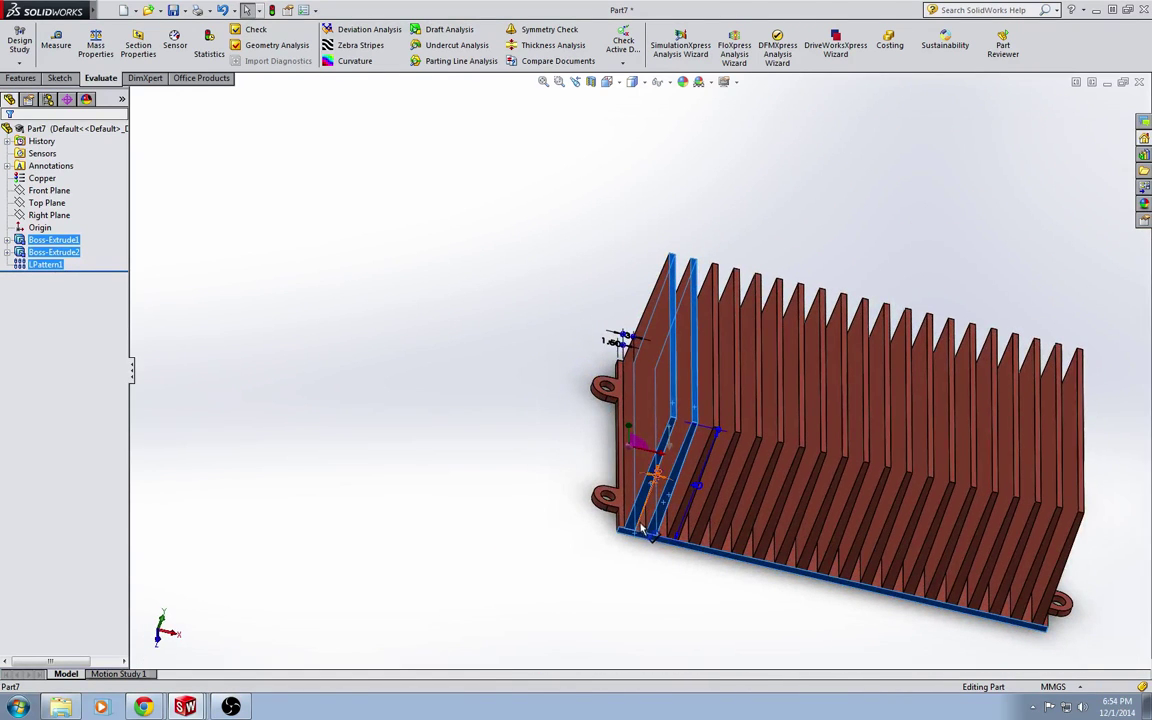
click(660, 538)
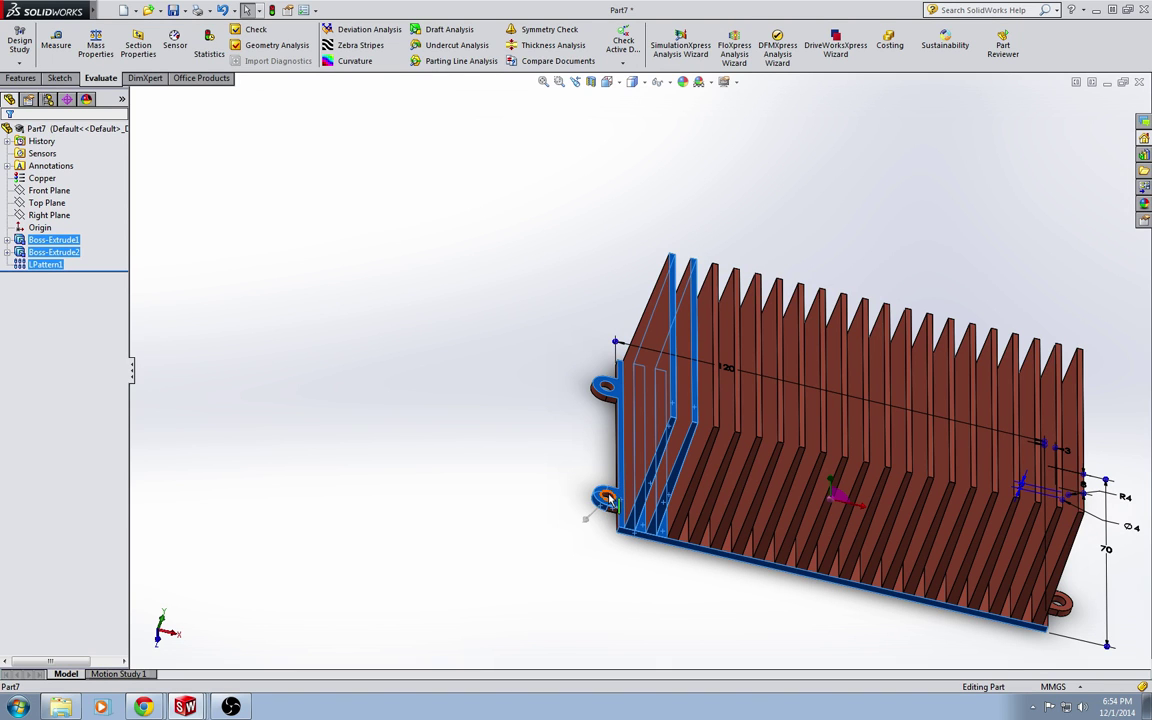
scroll(607, 508, down, 5)
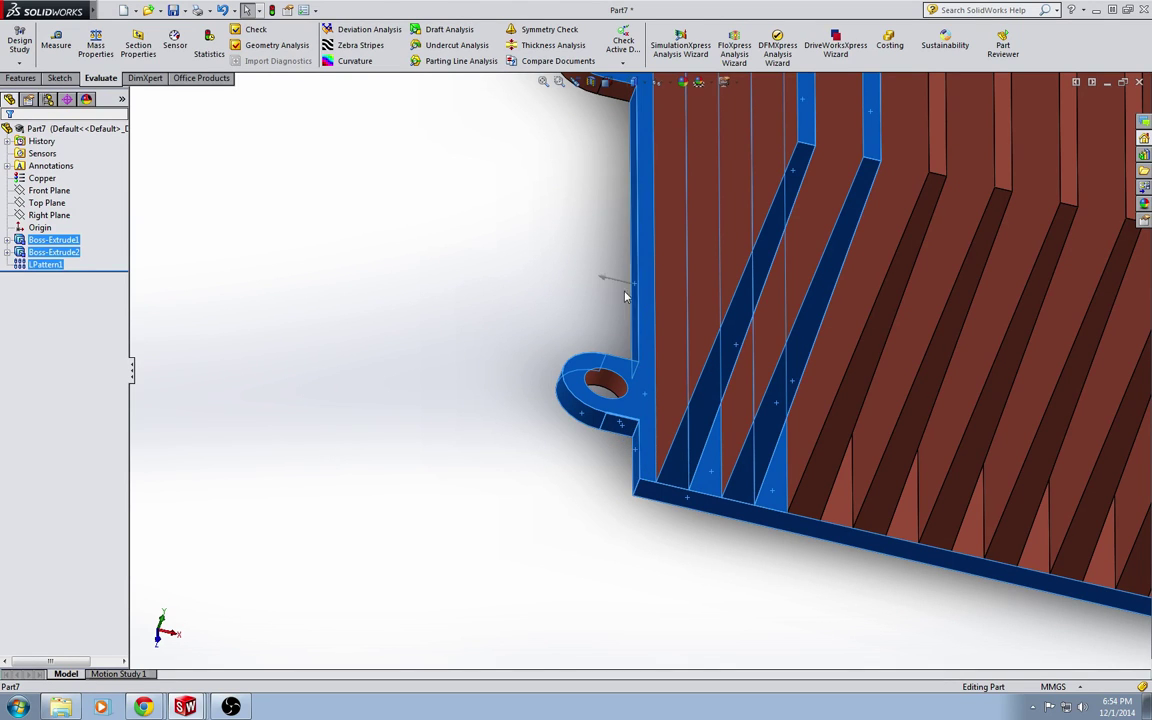
scroll(612, 130, up, 3)
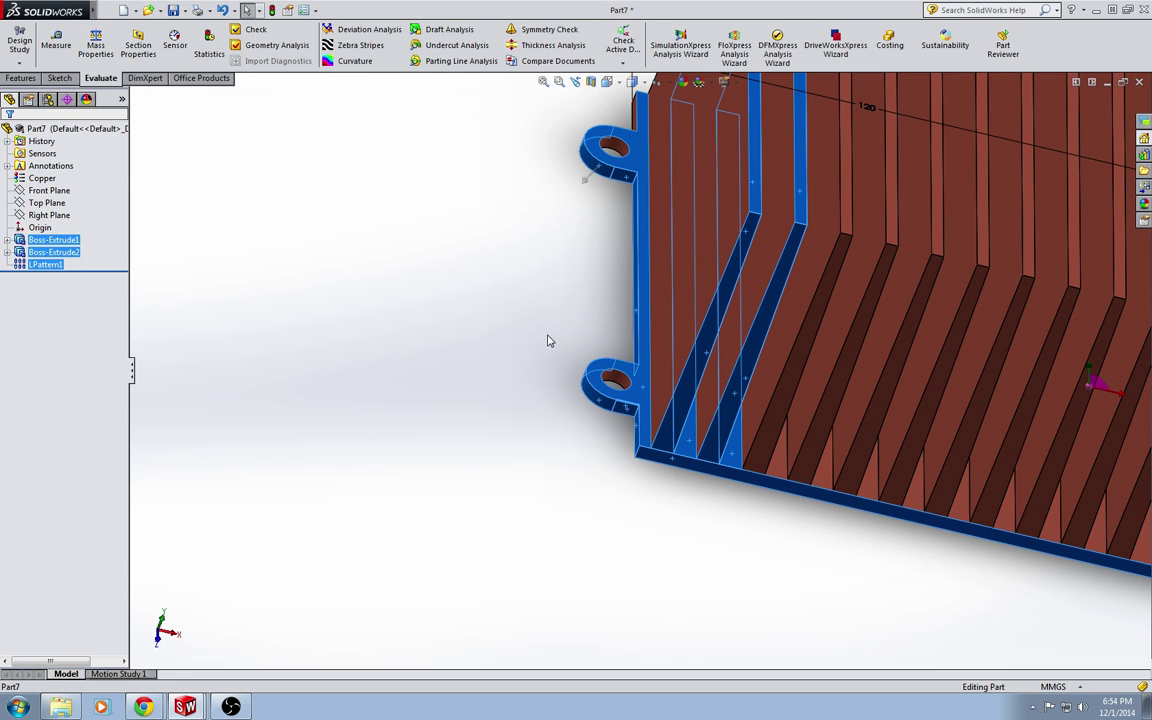
middle_drag(565, 297, 665, 298)
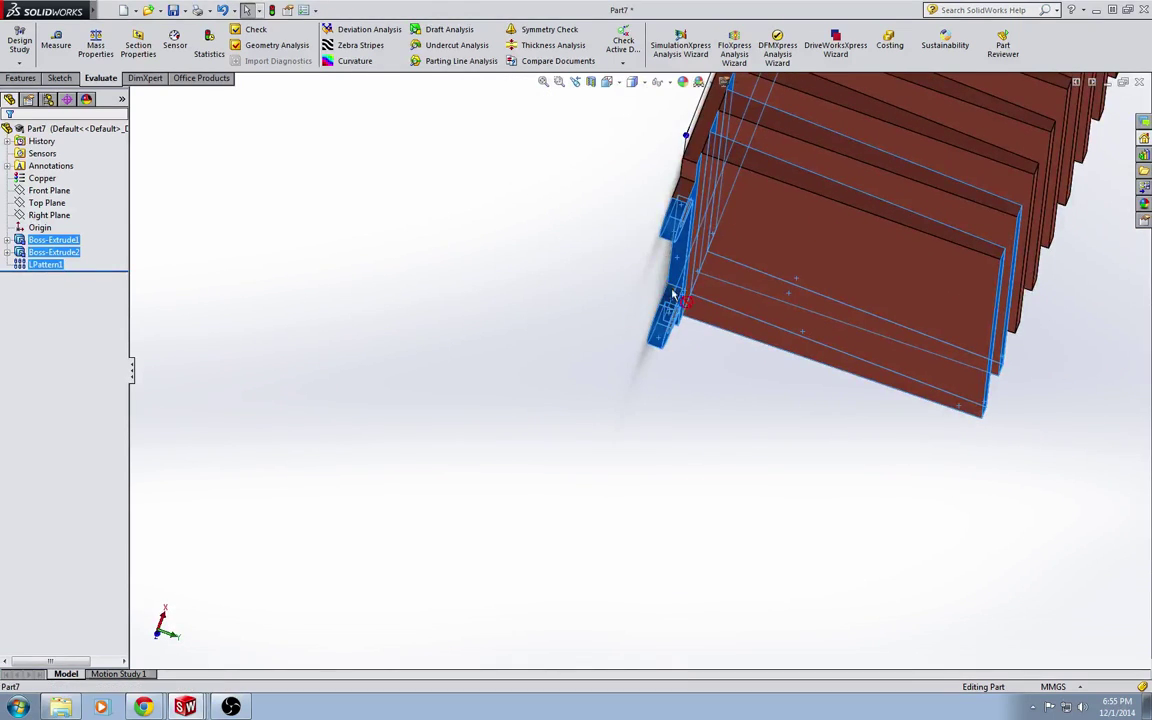
click(752, 178)
middle_drag(793, 224, 769, 410)
scroll(690, 370, up, 2)
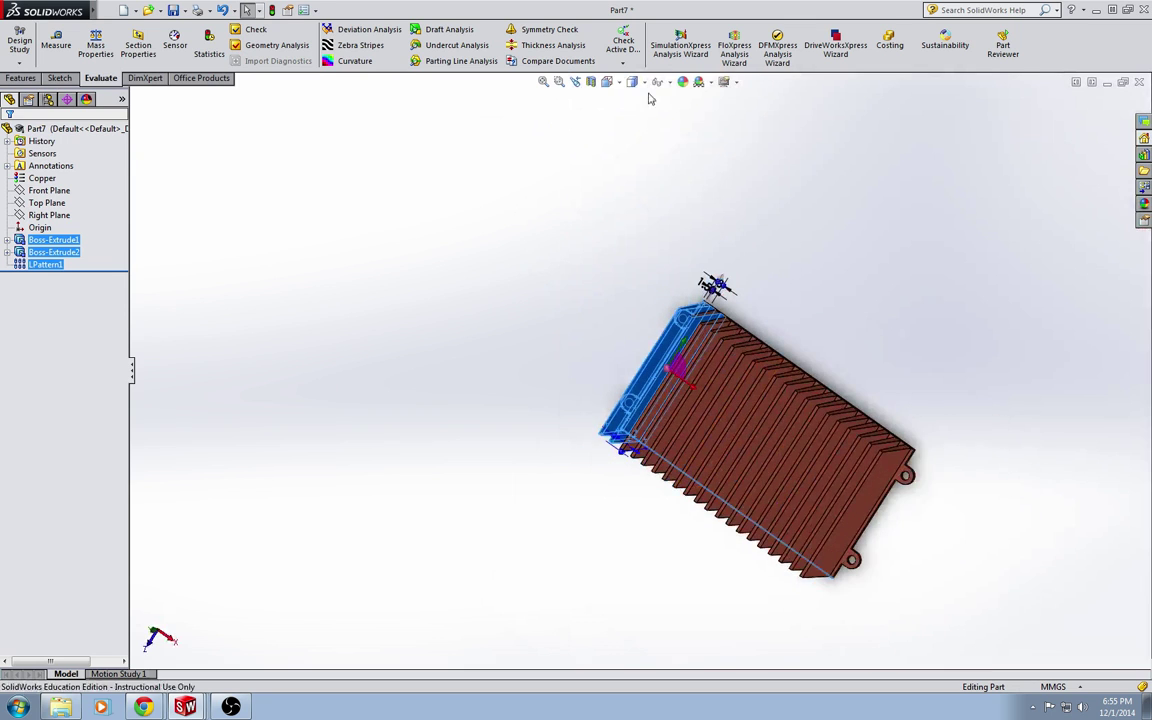
click(607, 81)
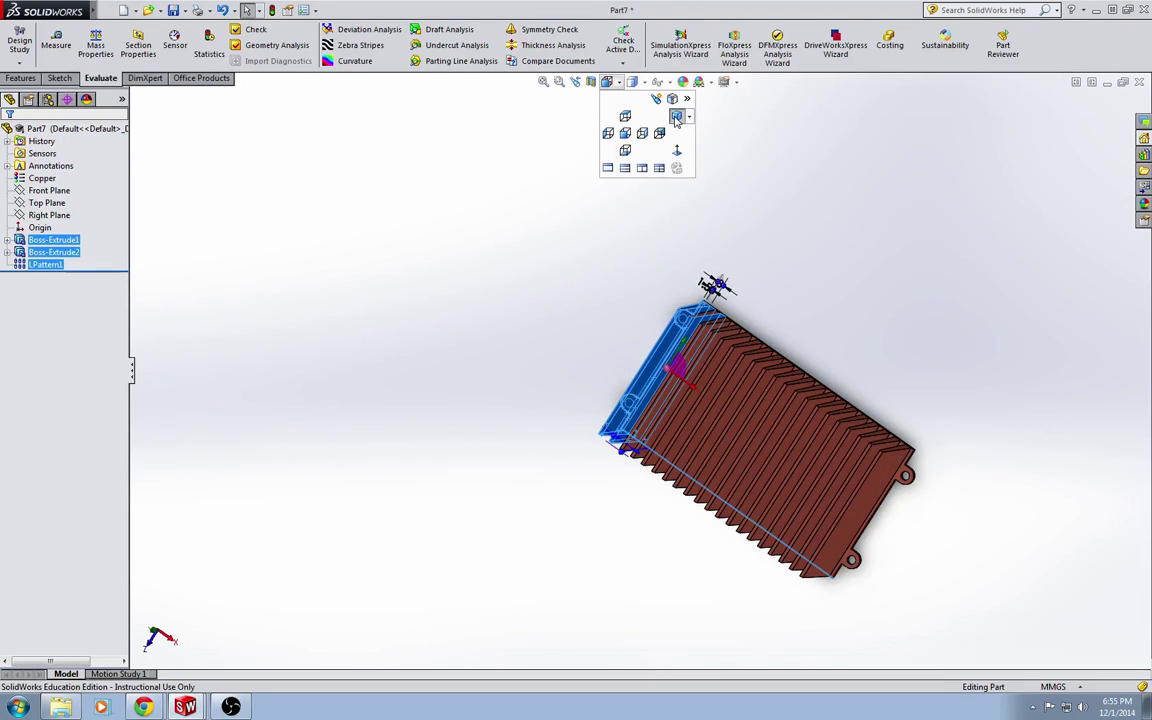
click(676, 117)
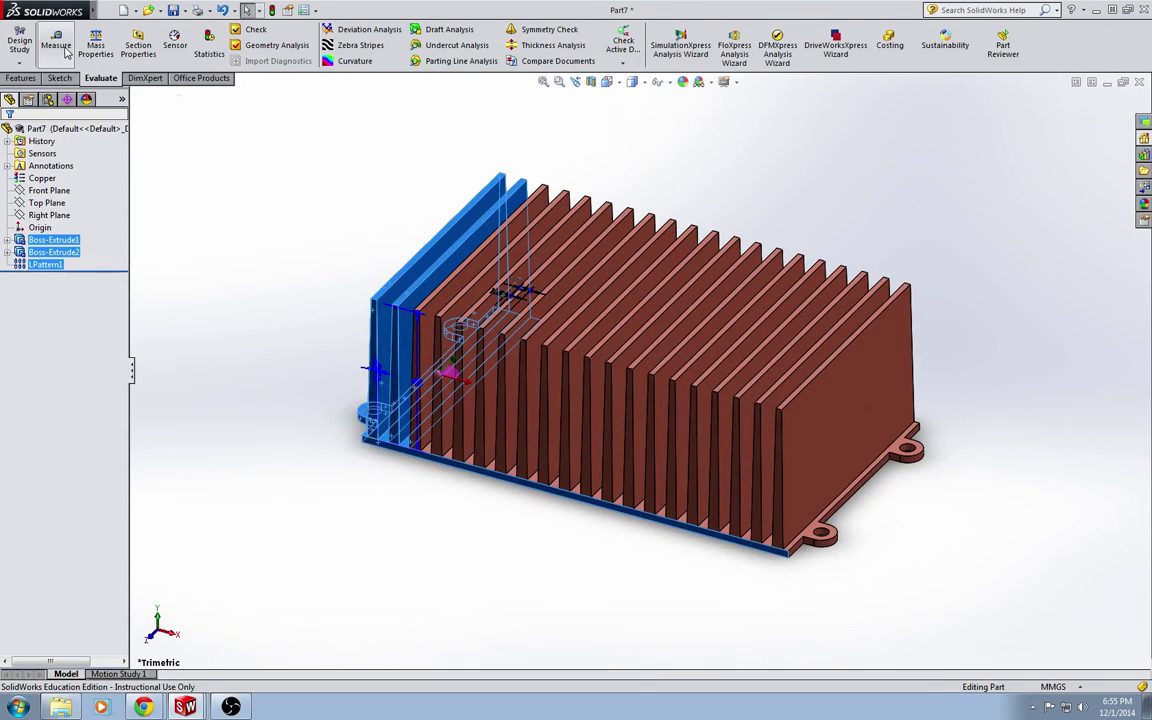
Step: Measure the selected faces, removing Edge<1> so the three faces total 9834.16 mm²
click(56, 45)
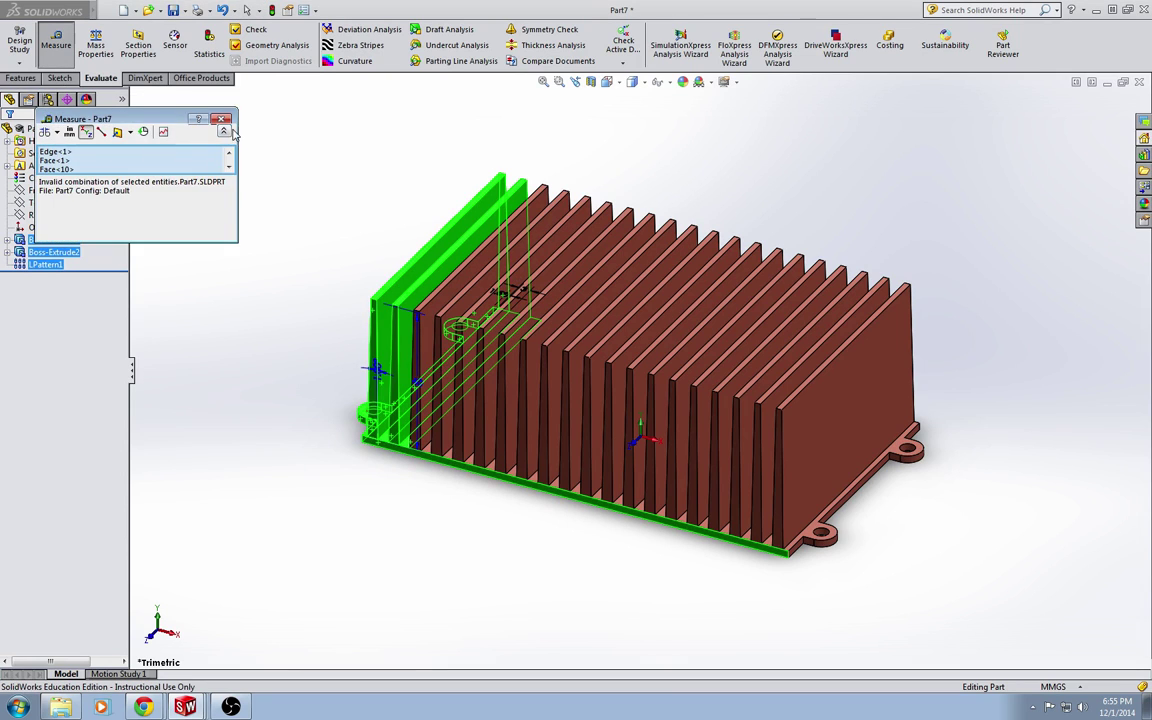
click(222, 132)
click(222, 132)
click(222, 132)
click(222, 134)
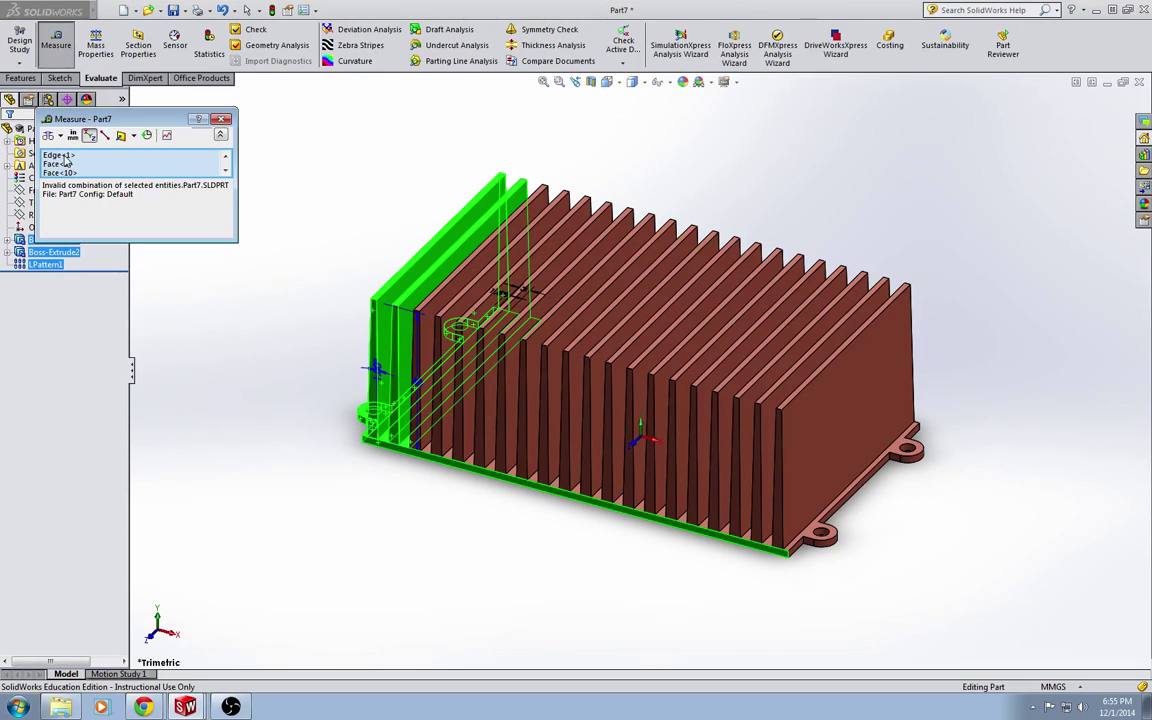
click(226, 168)
click(225, 157)
click(55, 157)
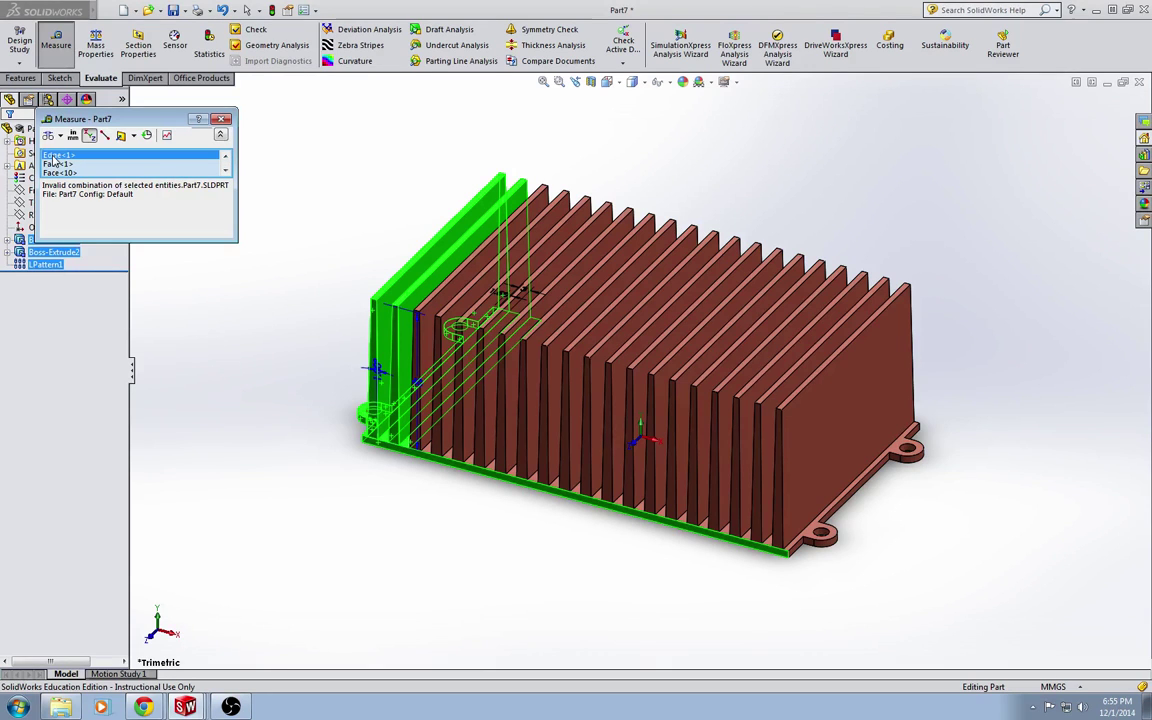
key(Delete)
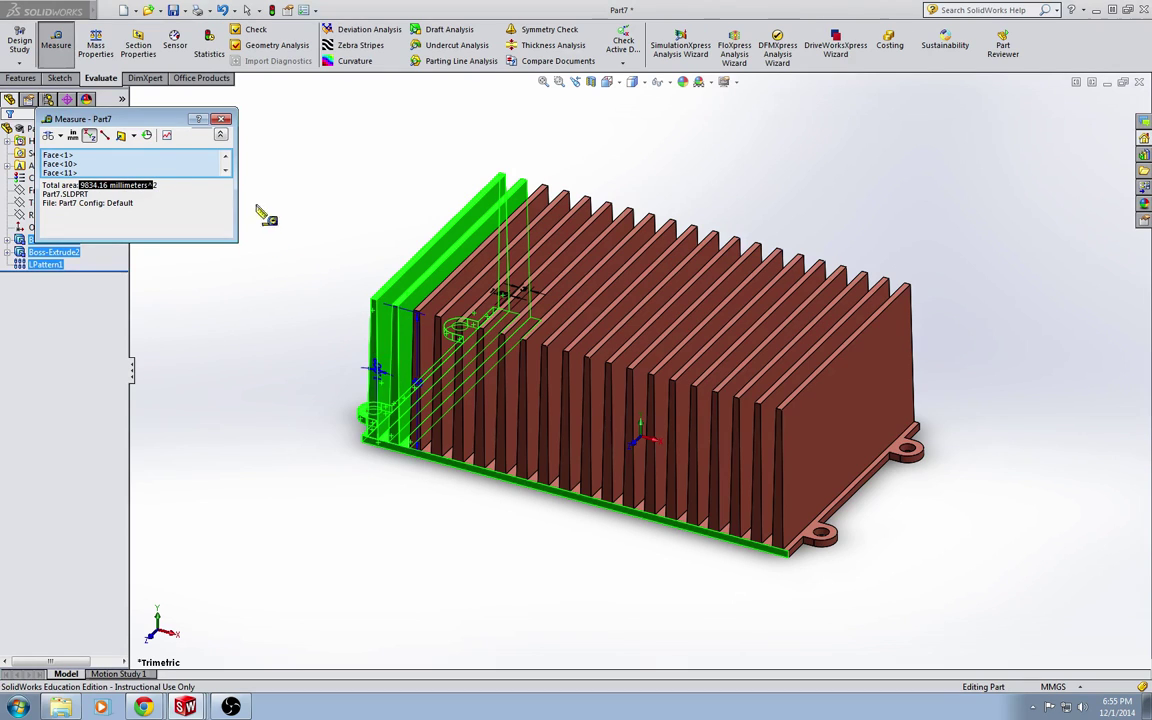
click(221, 120)
click(337, 151)
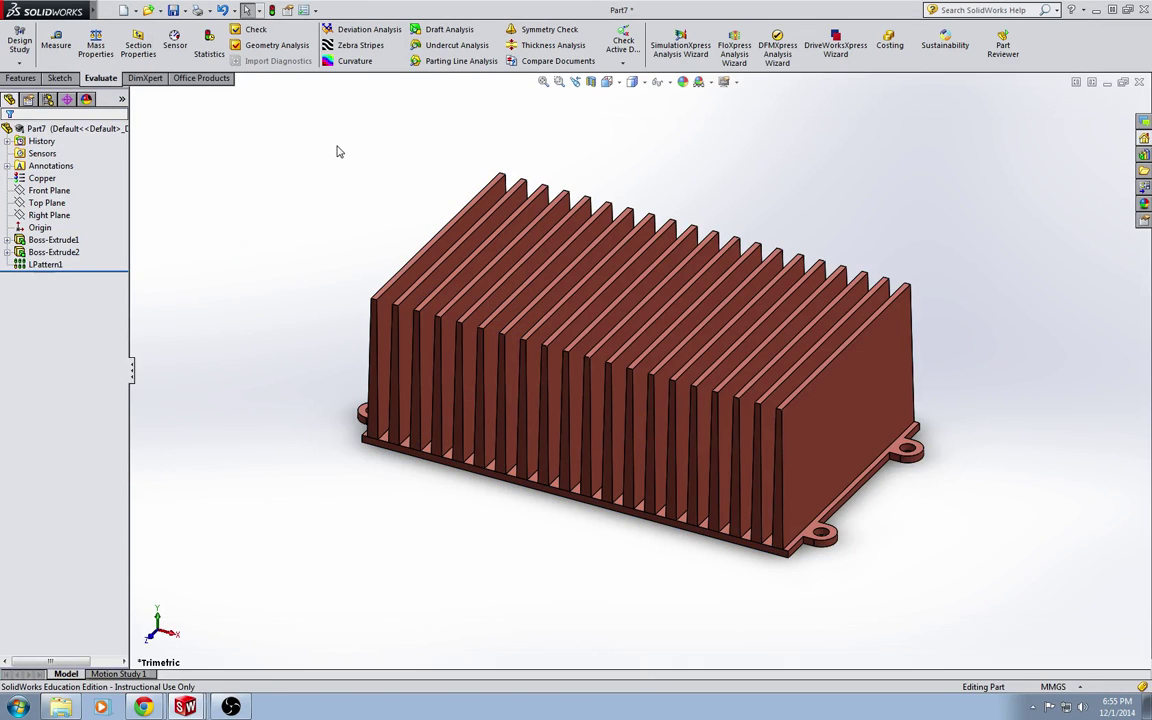
Step: Turn the model to a standard view and choose Make Drawing from Part
click(614, 86)
click(678, 117)
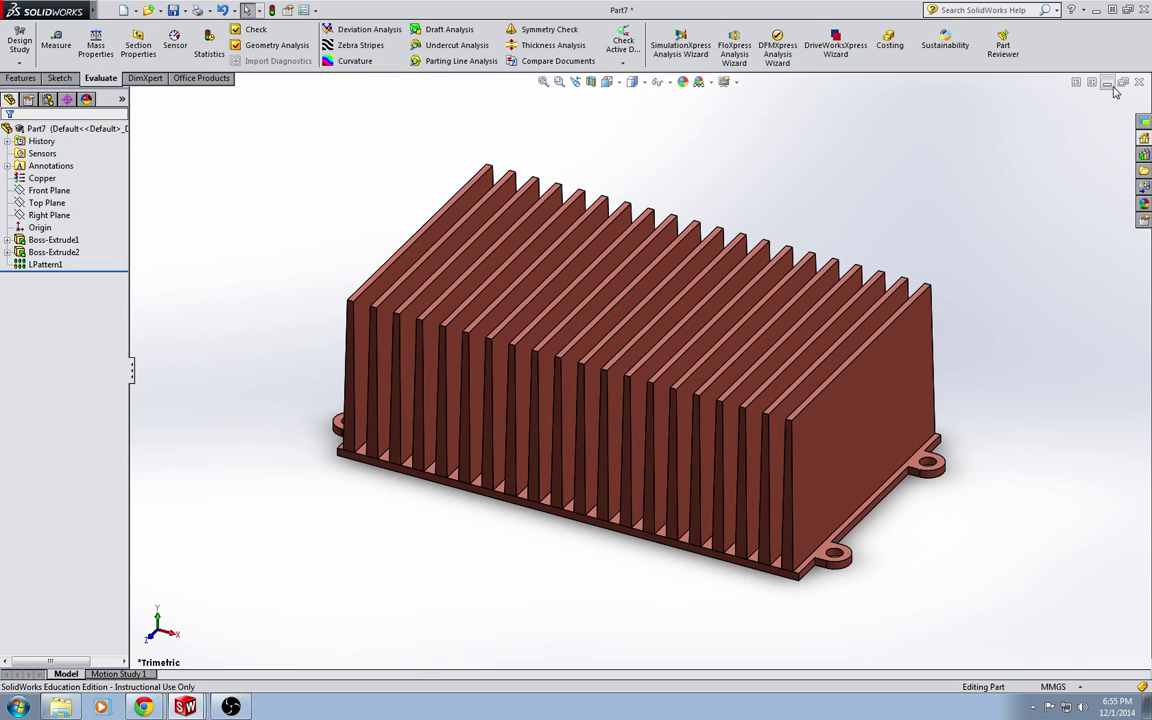
click(130, 10)
click(151, 40)
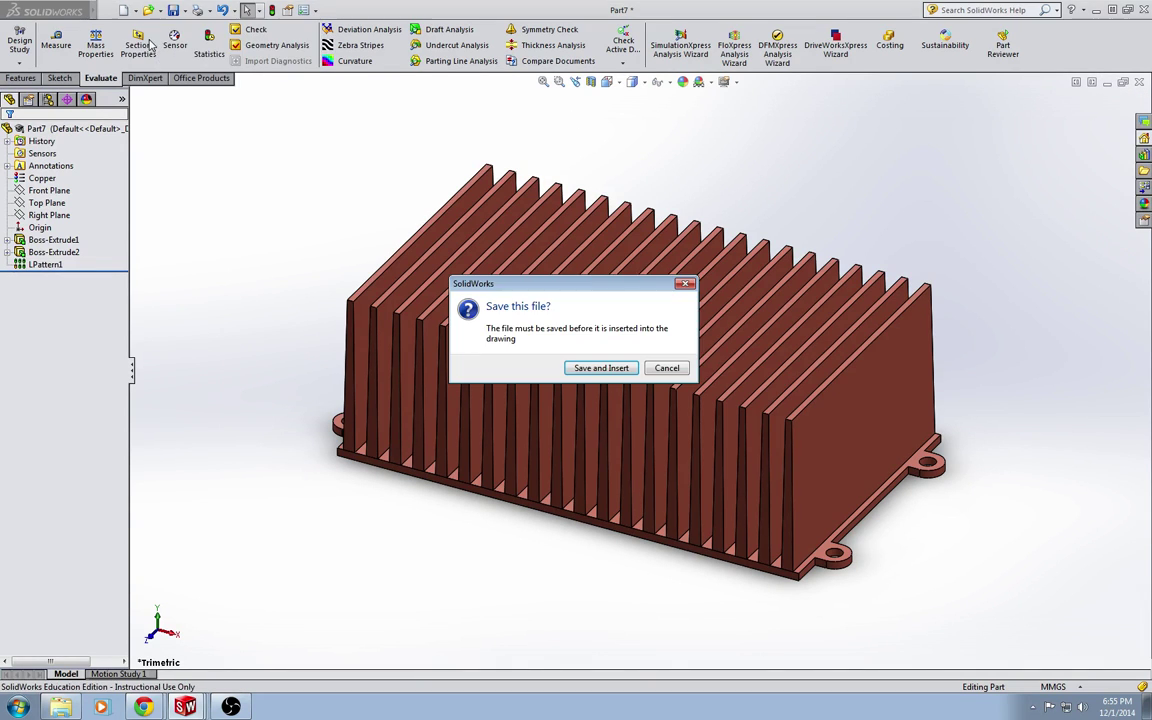
Step: Save the part as junkkkkk, replacing the existing file
click(601, 368)
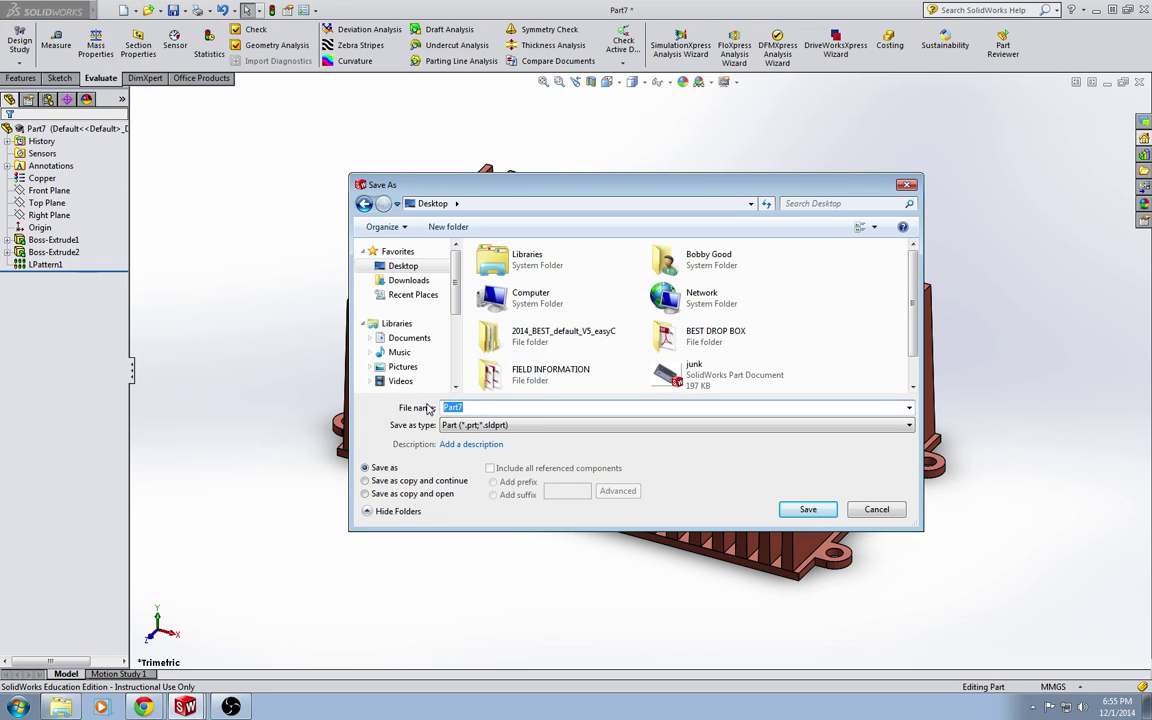
text(junkkkk)
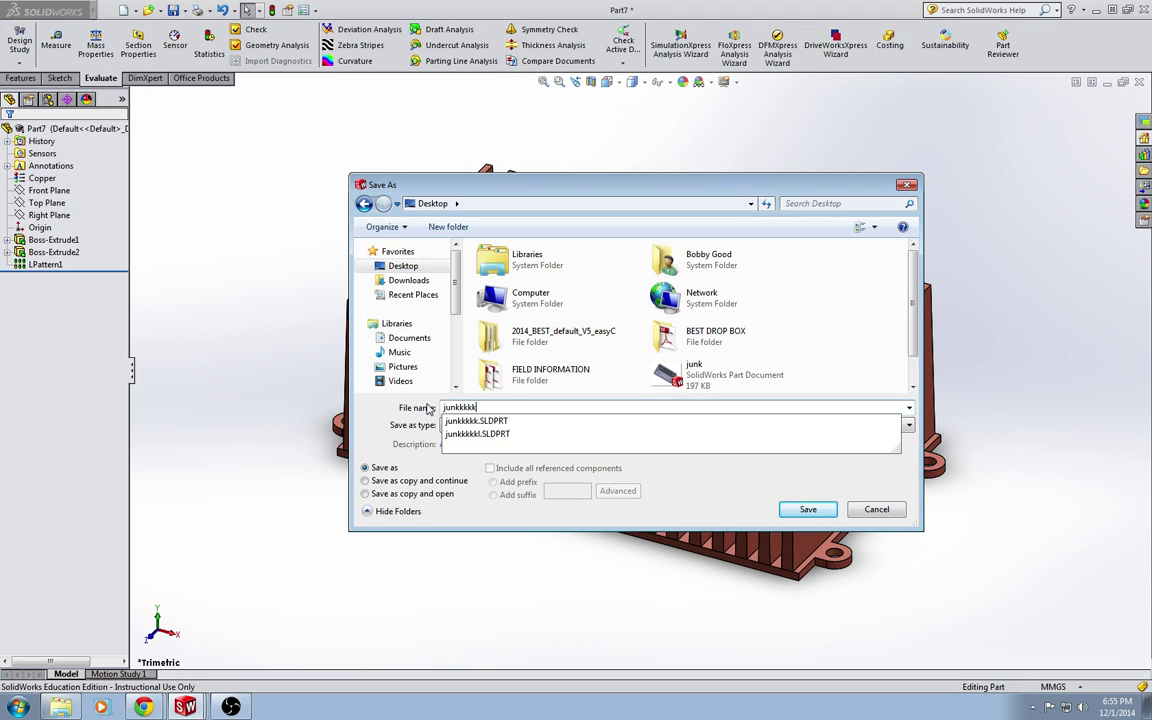
click(807, 509)
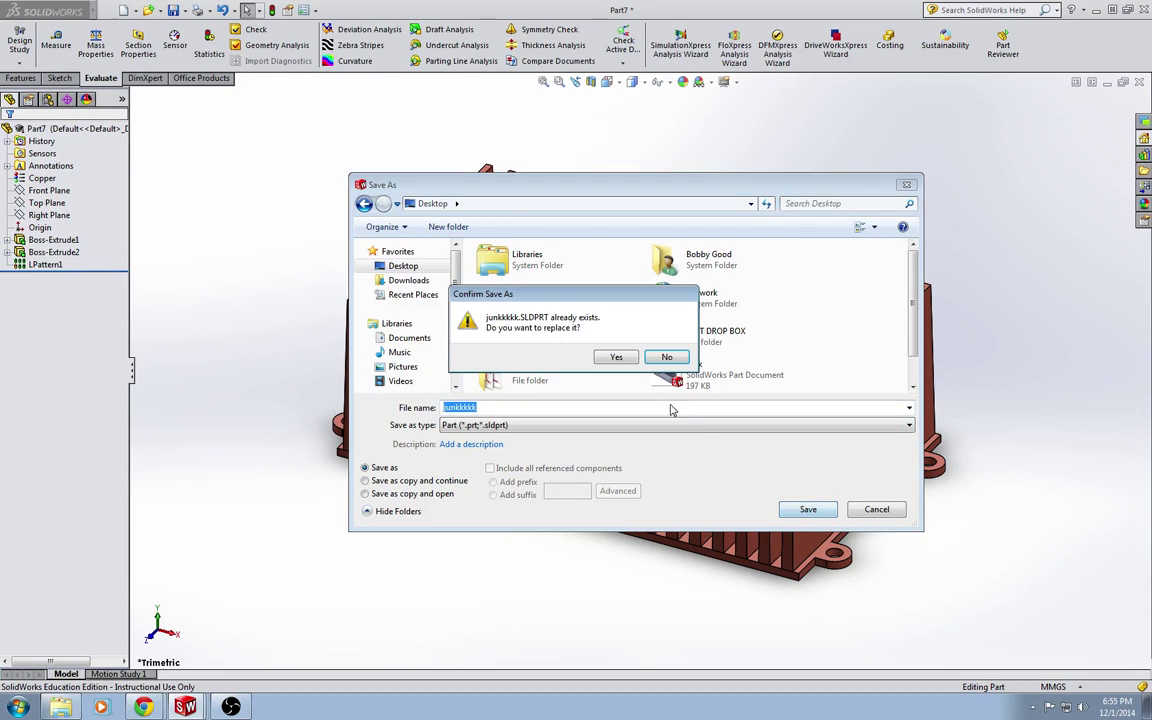
click(612, 357)
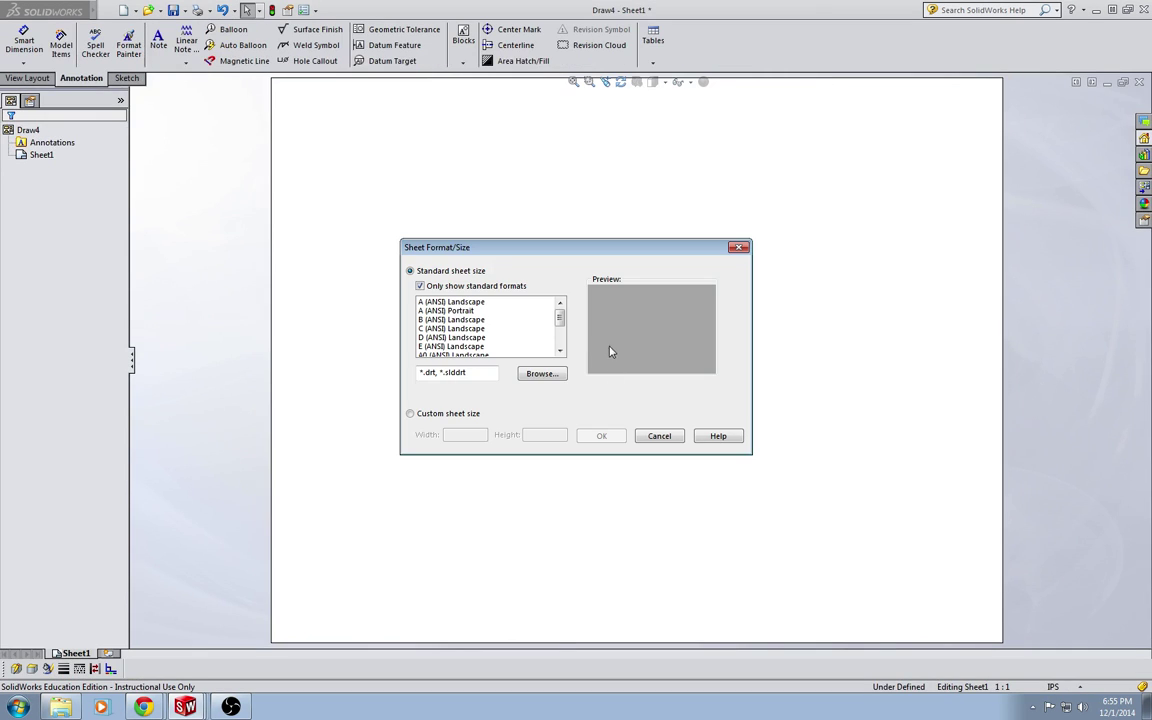
Step: Load A size Template2014 from Documents > aa Classes > CAD > SolidWorks > Chapter 2
click(541, 373)
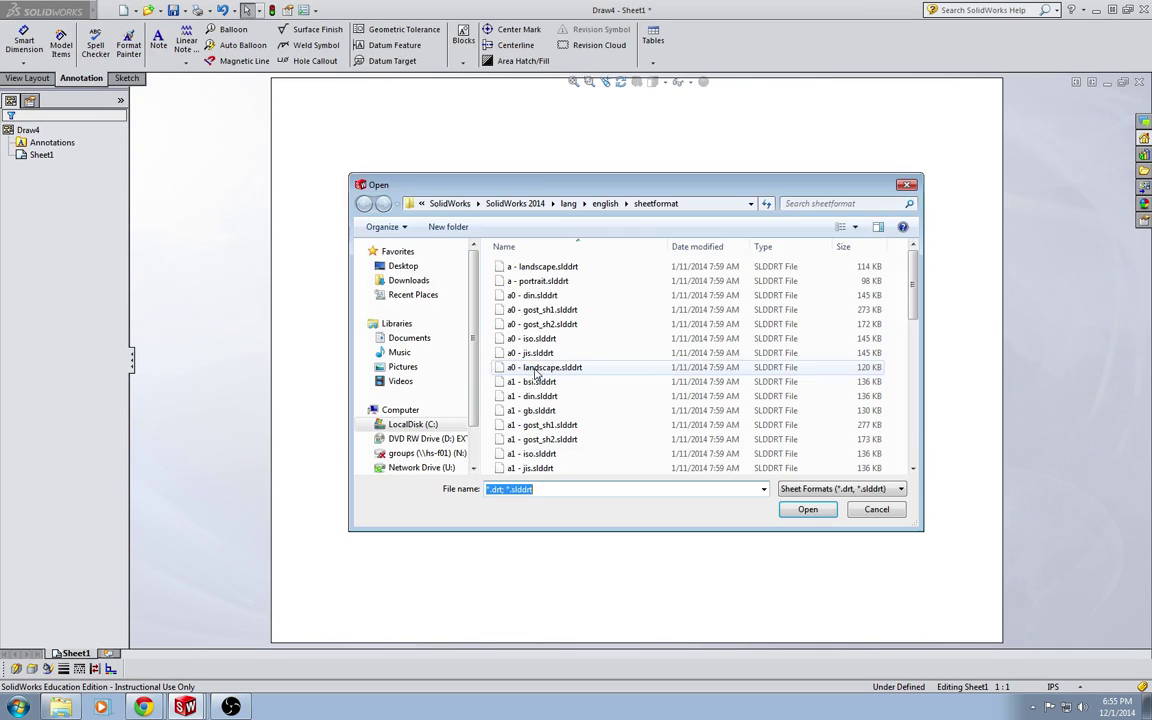
click(440, 338)
double_click(522, 315)
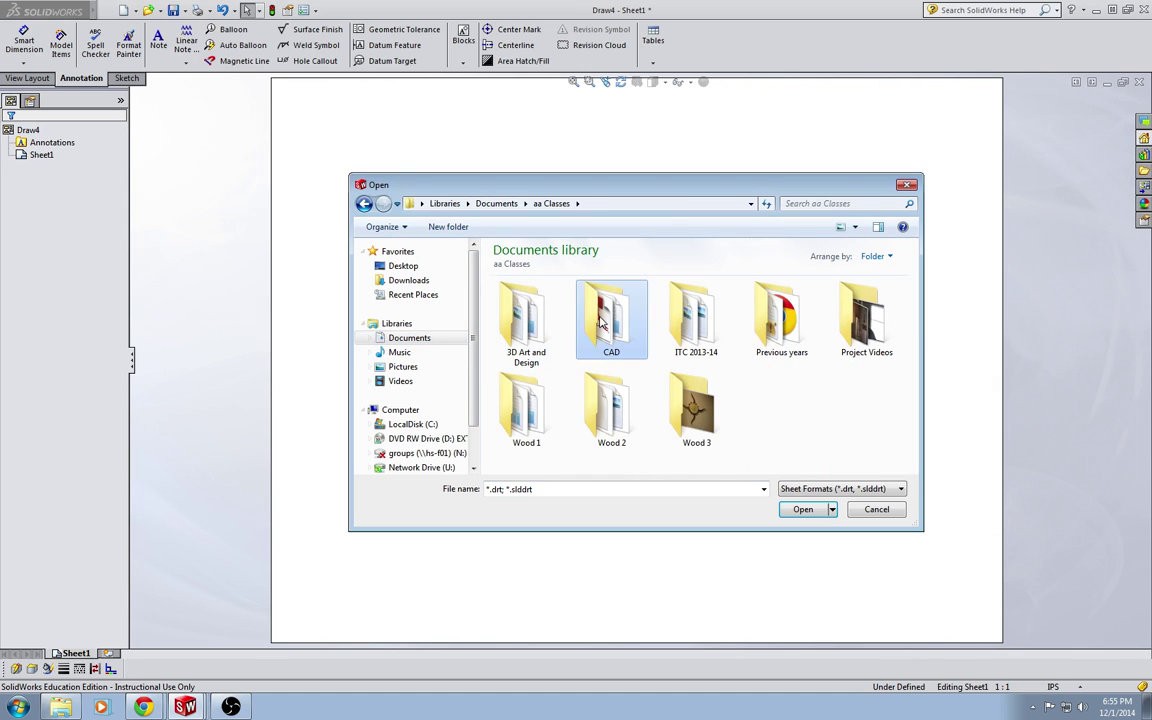
double_click(600, 318)
double_click(600, 318)
double_click(597, 323)
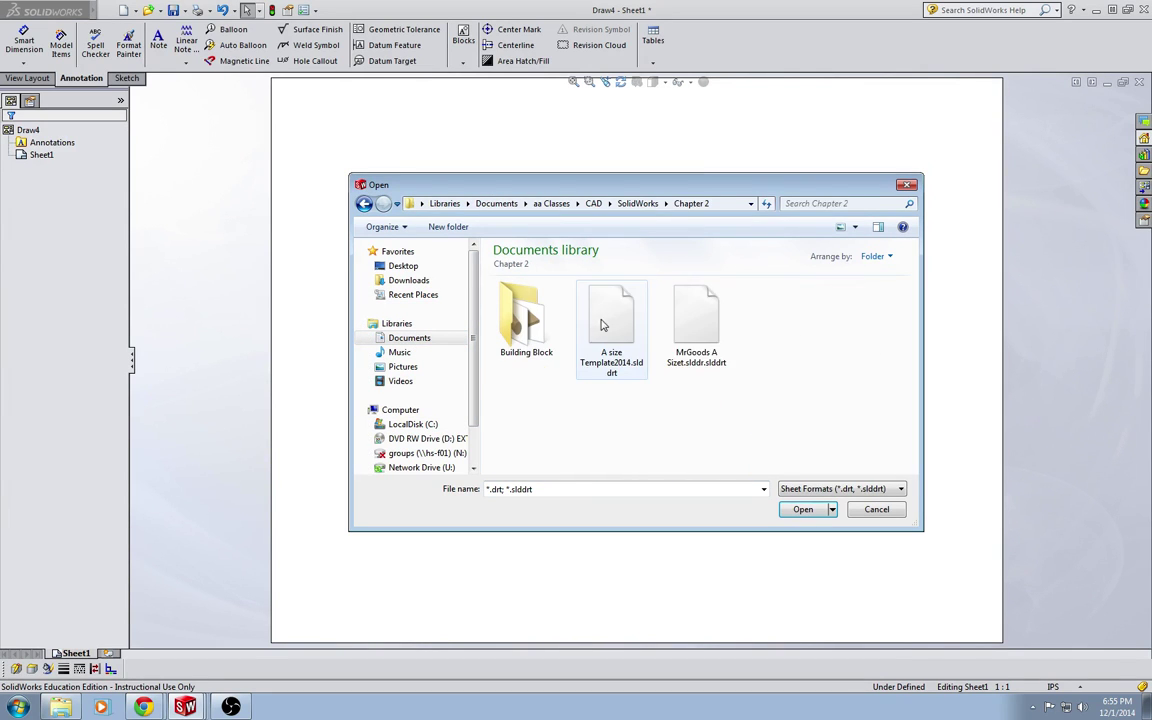
click(540, 380)
click(802, 509)
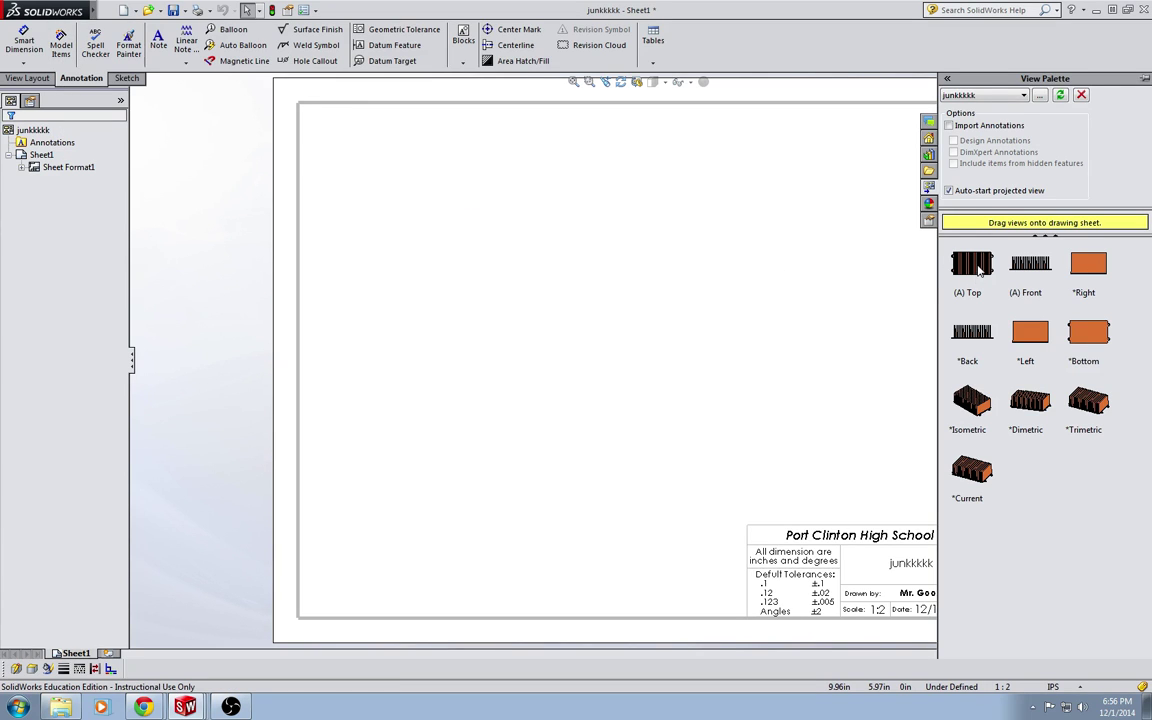
Step: Place the (A) Top view and a projected front view stacked beneath it, moved up the sheet
drag(979, 268, 463, 363)
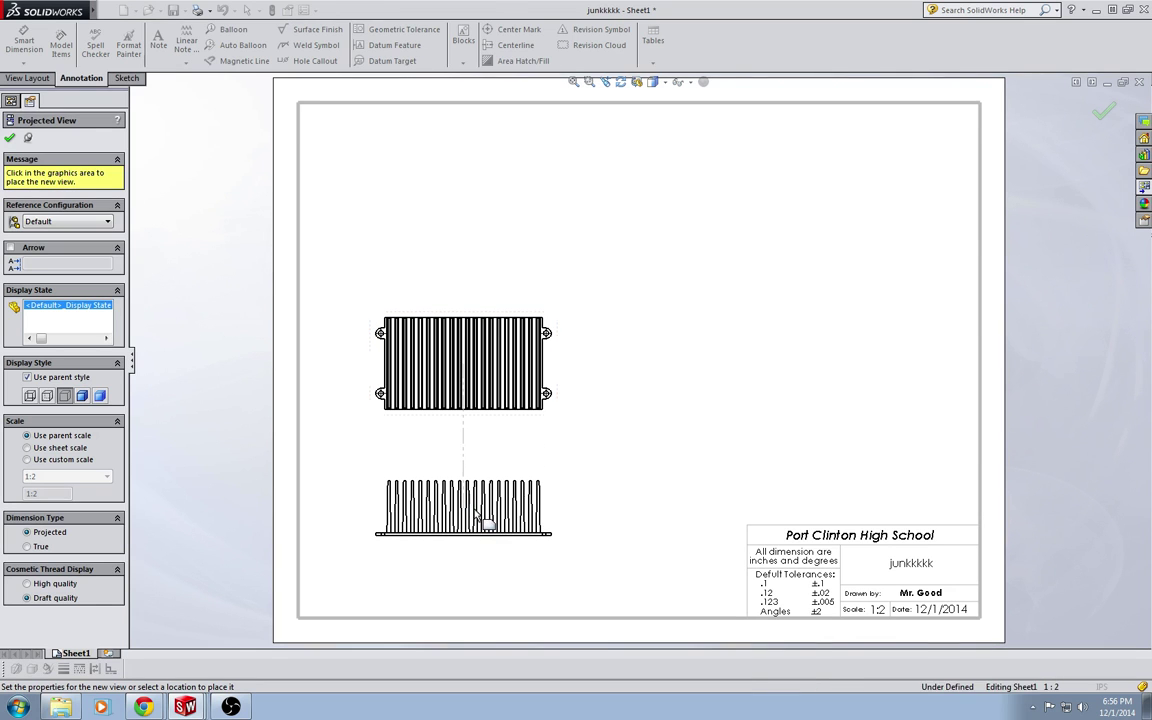
click(527, 508)
key(Escape)
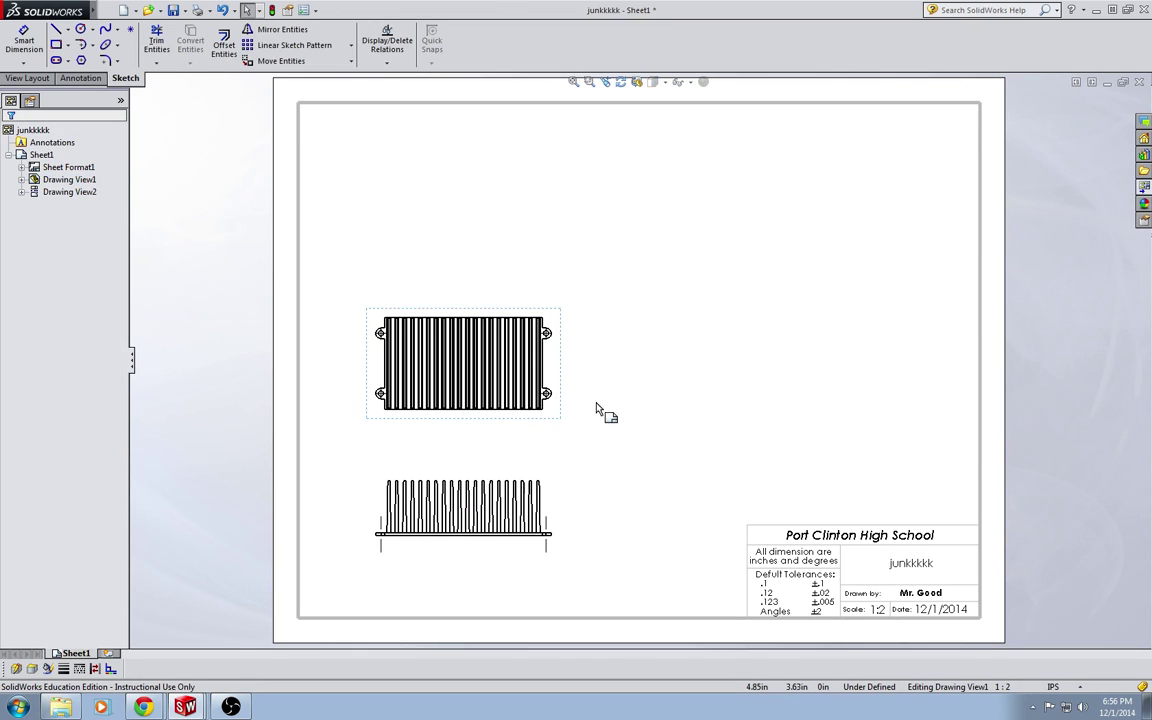
mouse_move(560, 348)
mouse_down()
mouse_move(571, 342)
mouse_move(570, 232)
mouse_up()
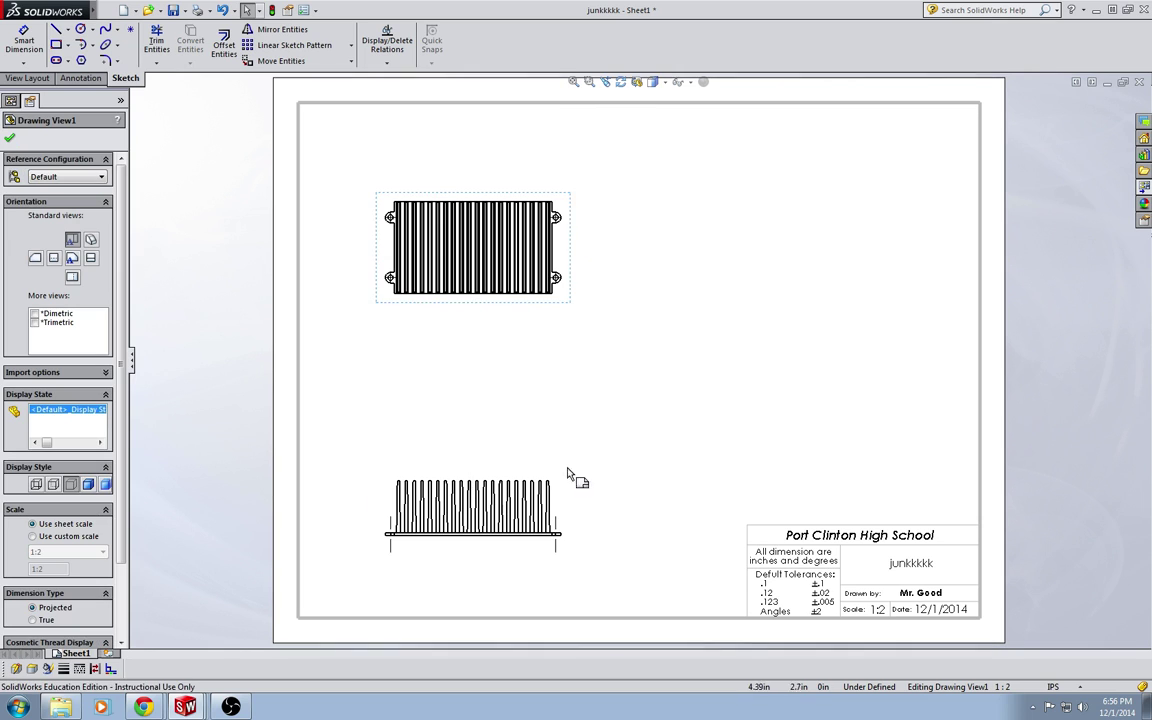
drag(572, 449, 518, 362)
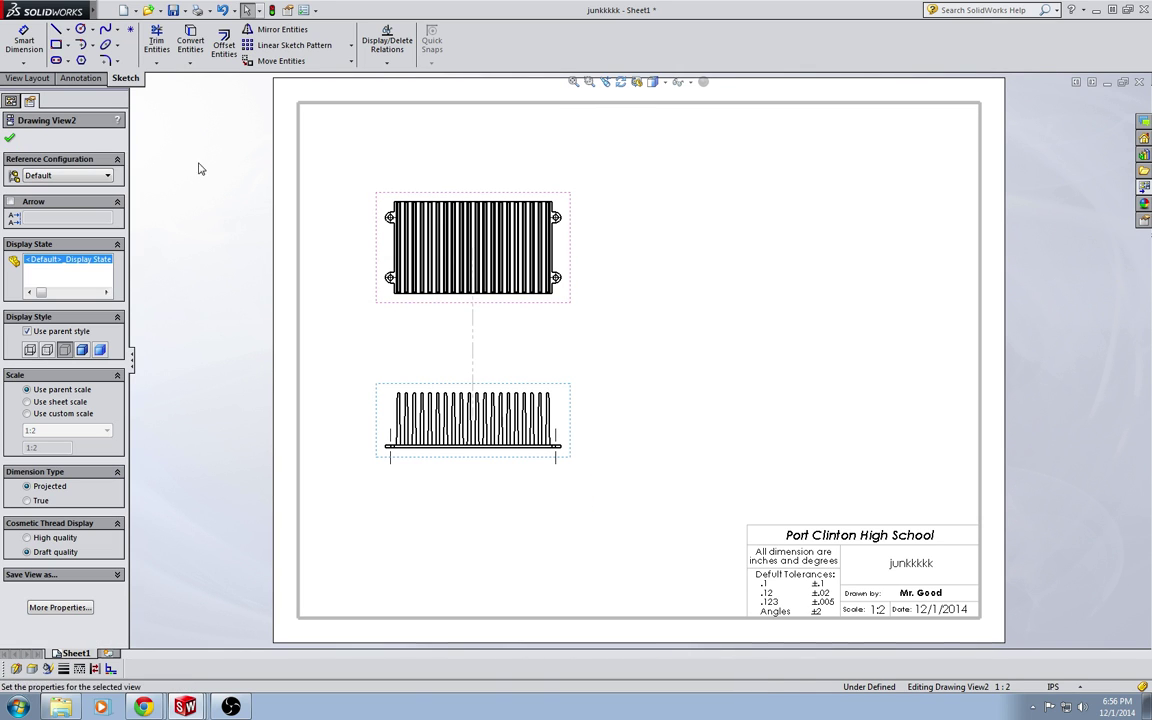
click(40, 80)
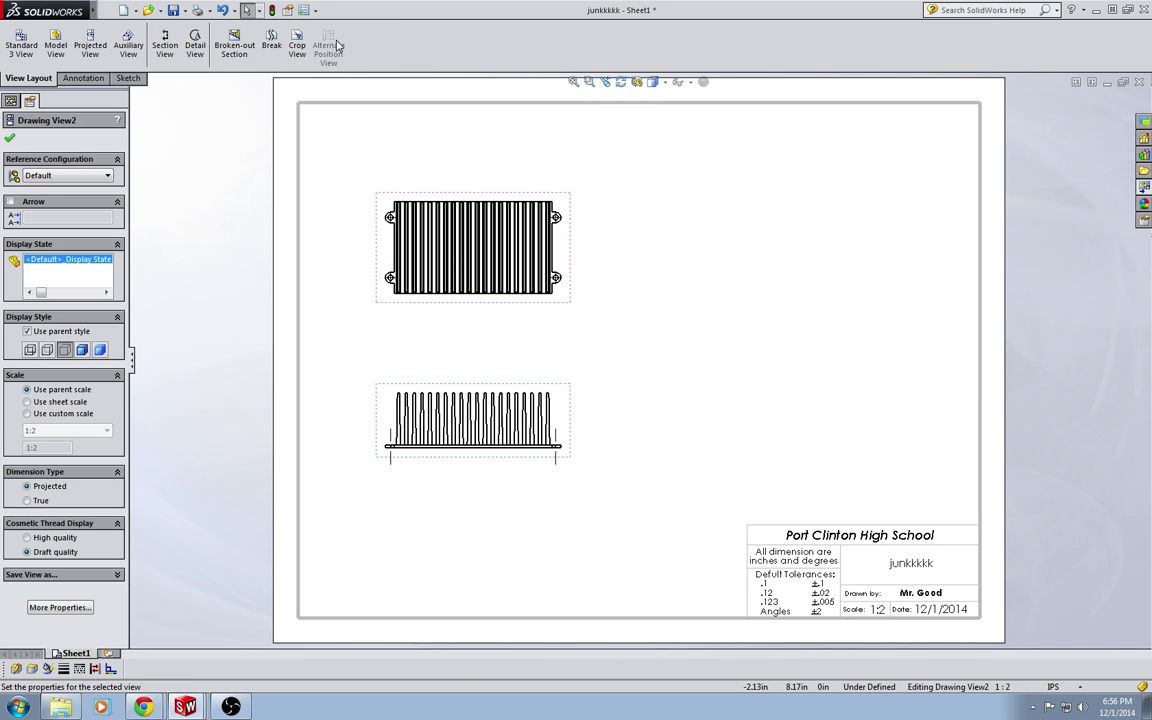
click(165, 45)
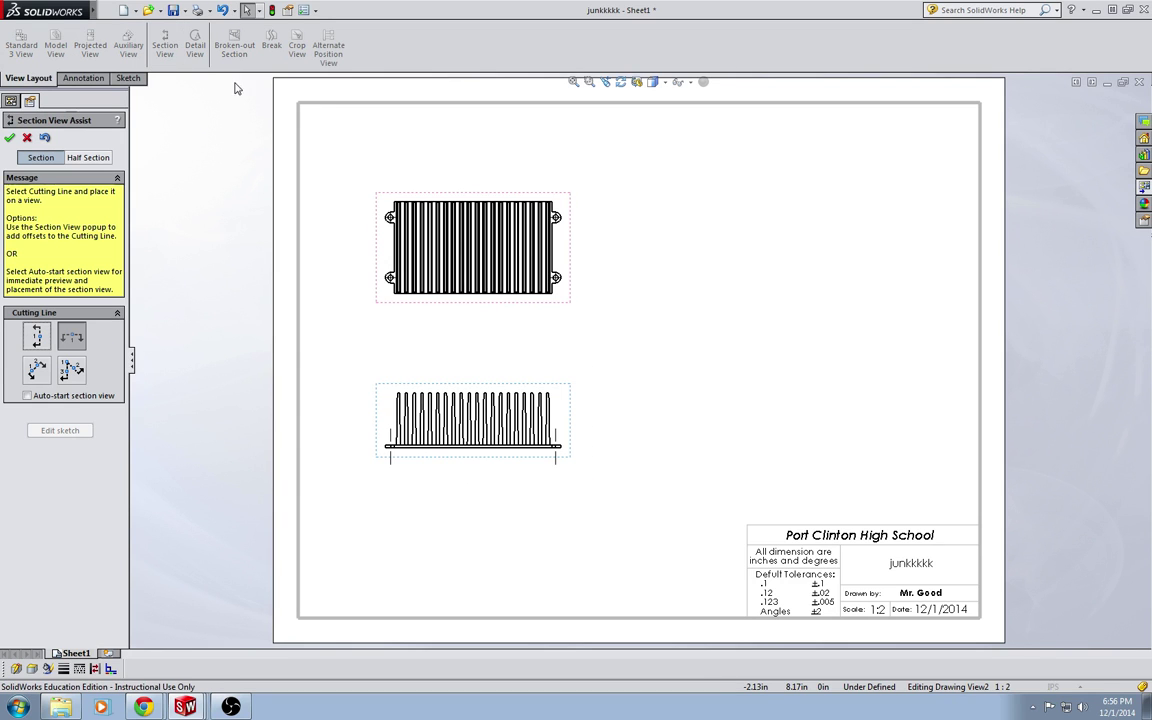
Step: Place a cutting line across the top view and Detail A around the upper right hole
click(557, 217)
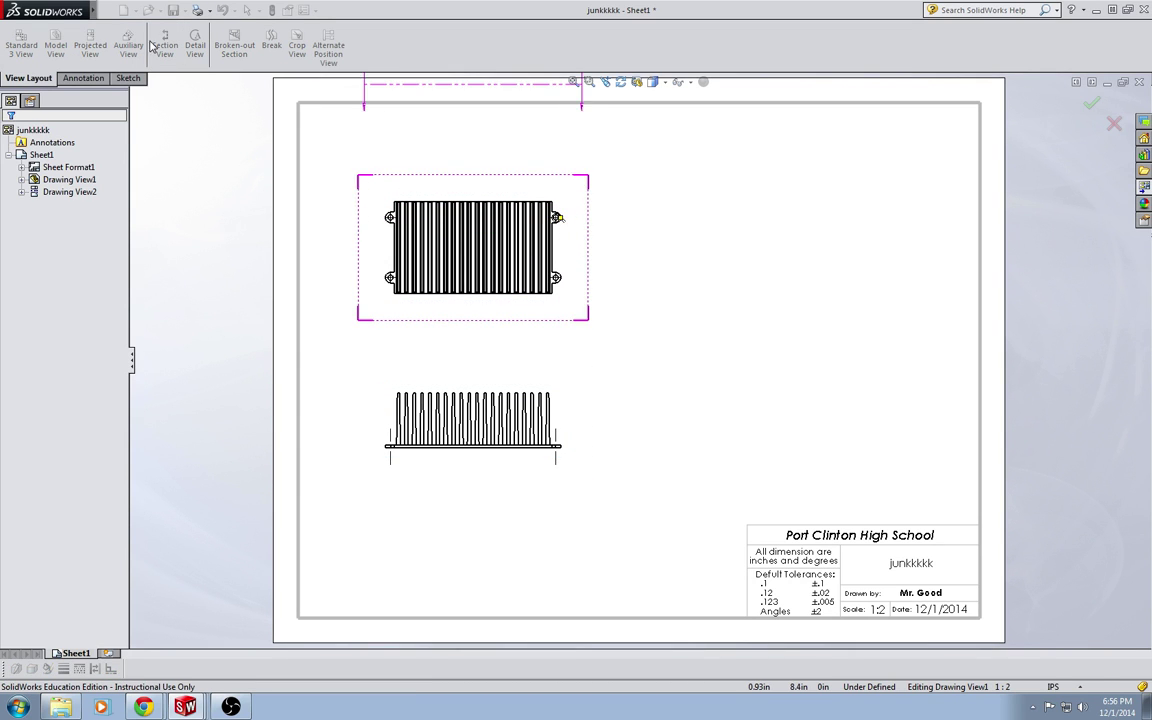
click(195, 45)
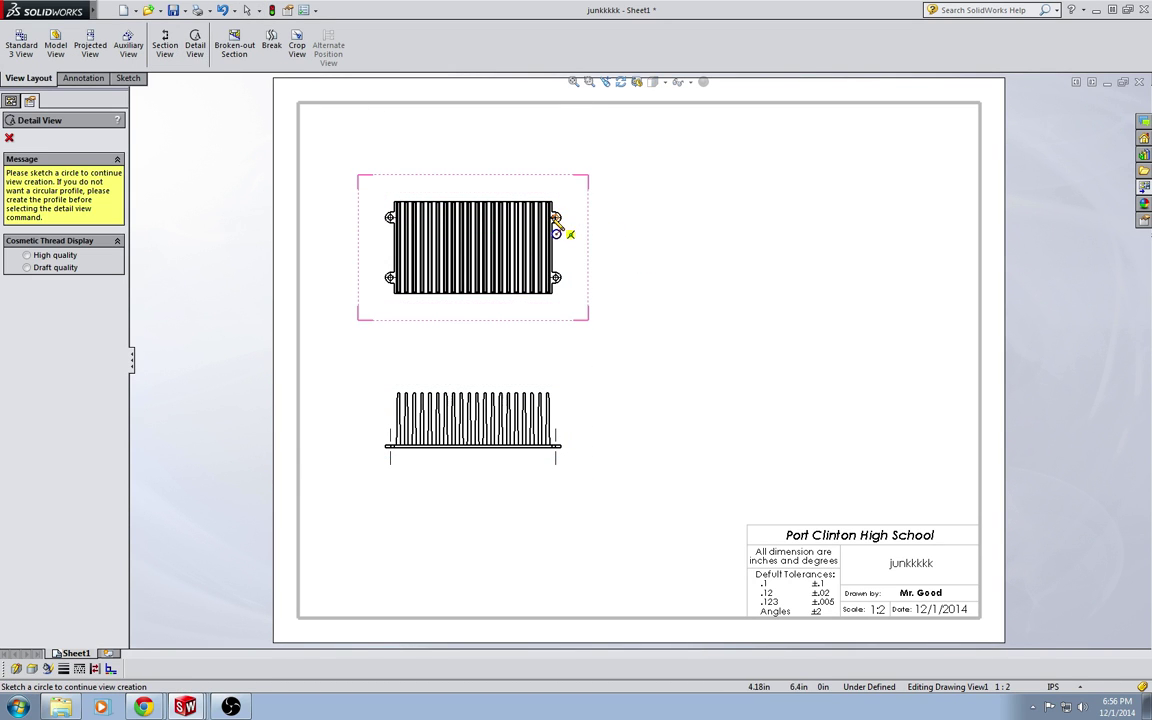
scroll(557, 219, up, 5)
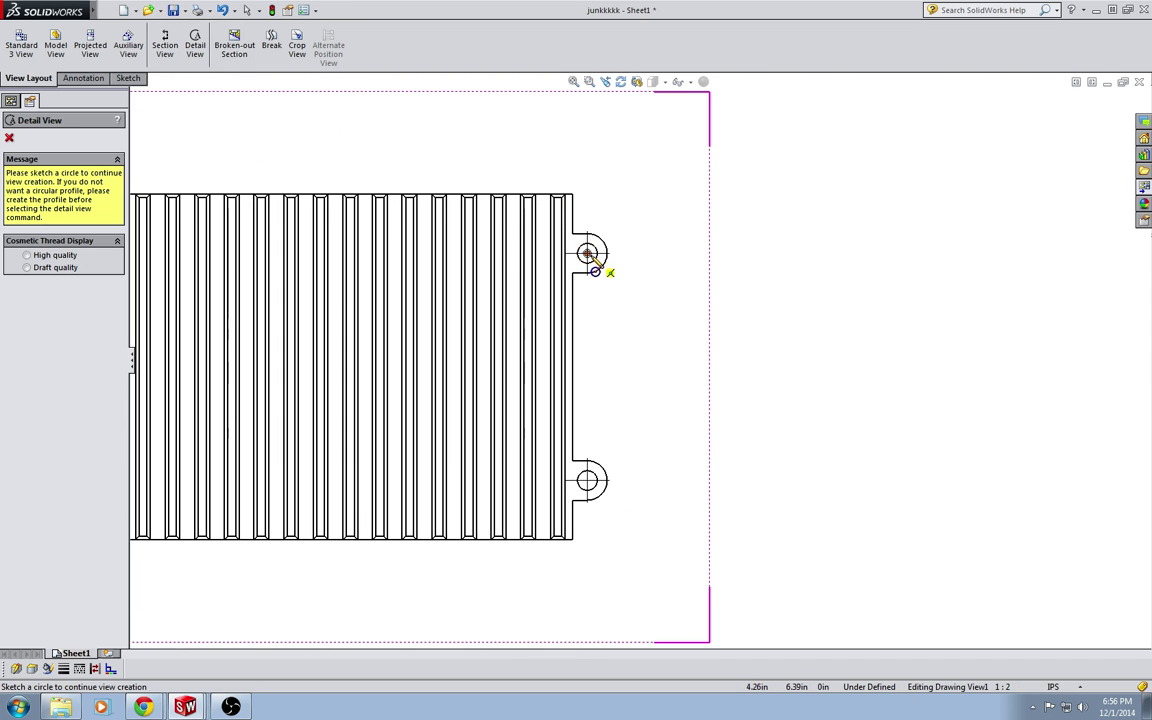
click(588, 254)
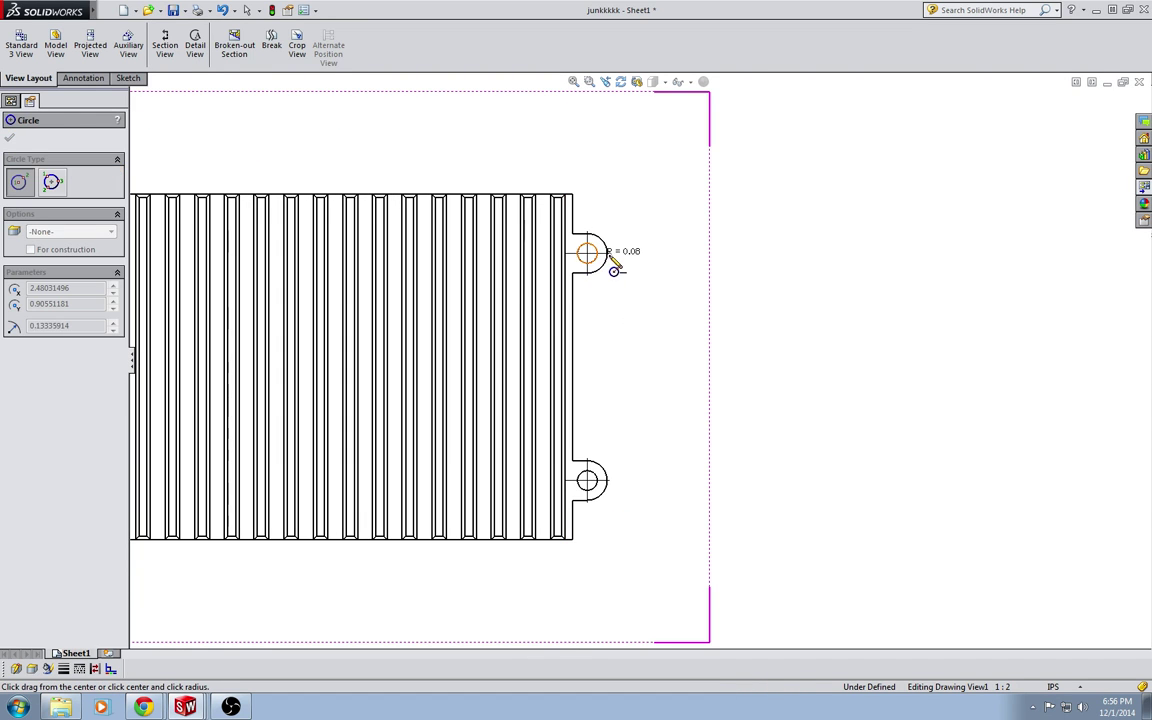
click(629, 275)
scroll(780, 350, down, 5)
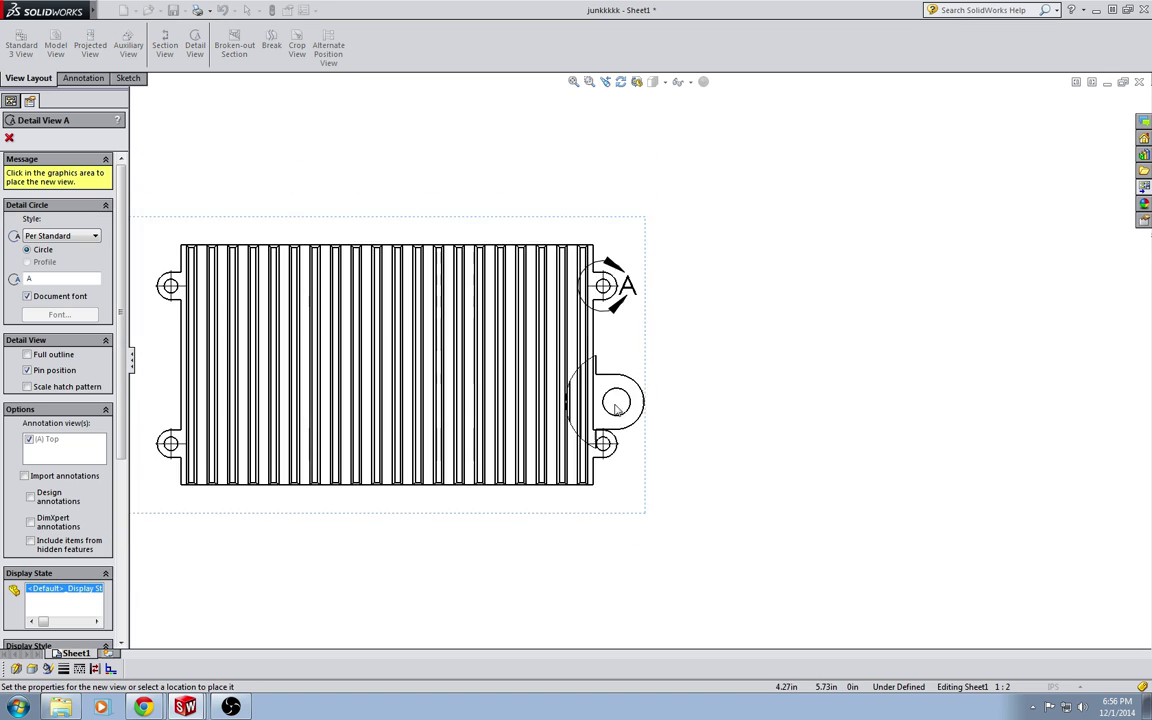
click(915, 350)
scroll(654, 543, down, 2)
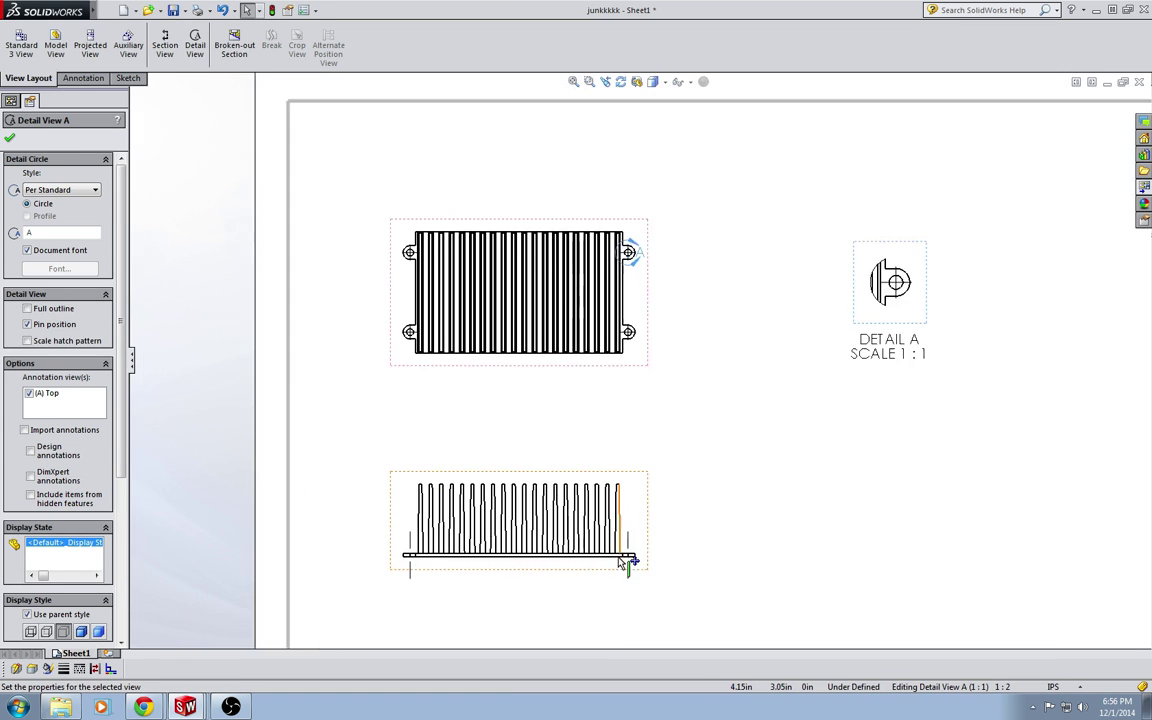
scroll(380, 527, up, 6)
Step: Add Detail B around the front view's left base corner, right of the front view
click(195, 45)
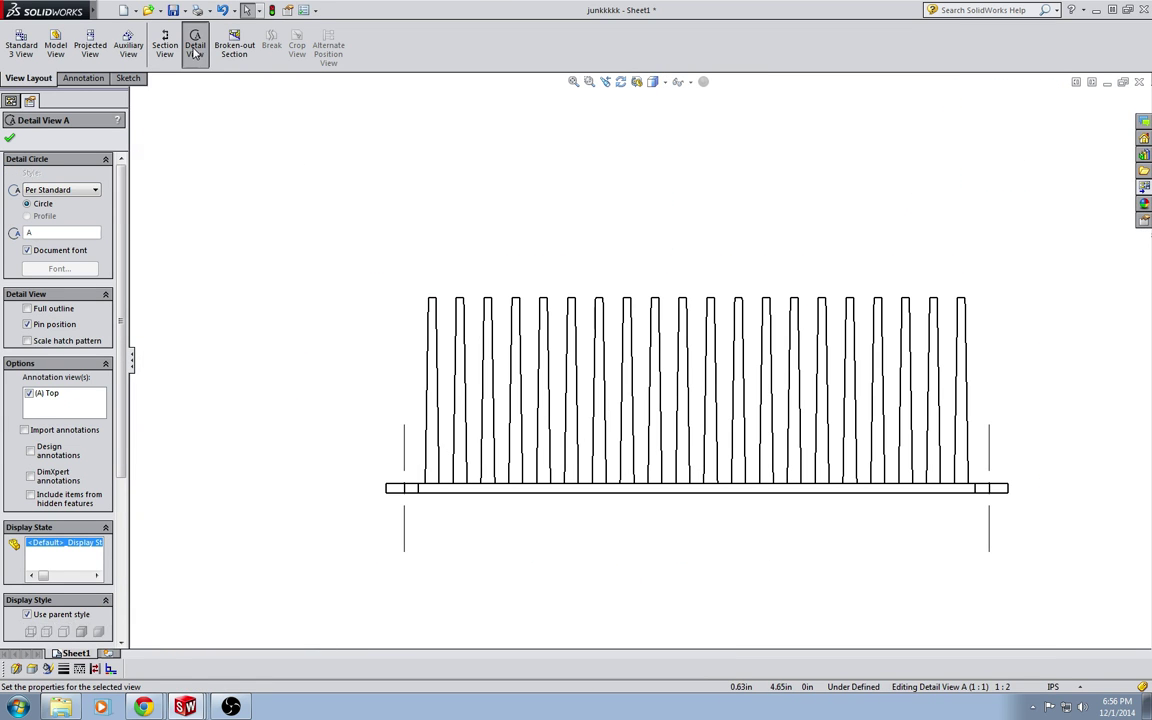
click(438, 485)
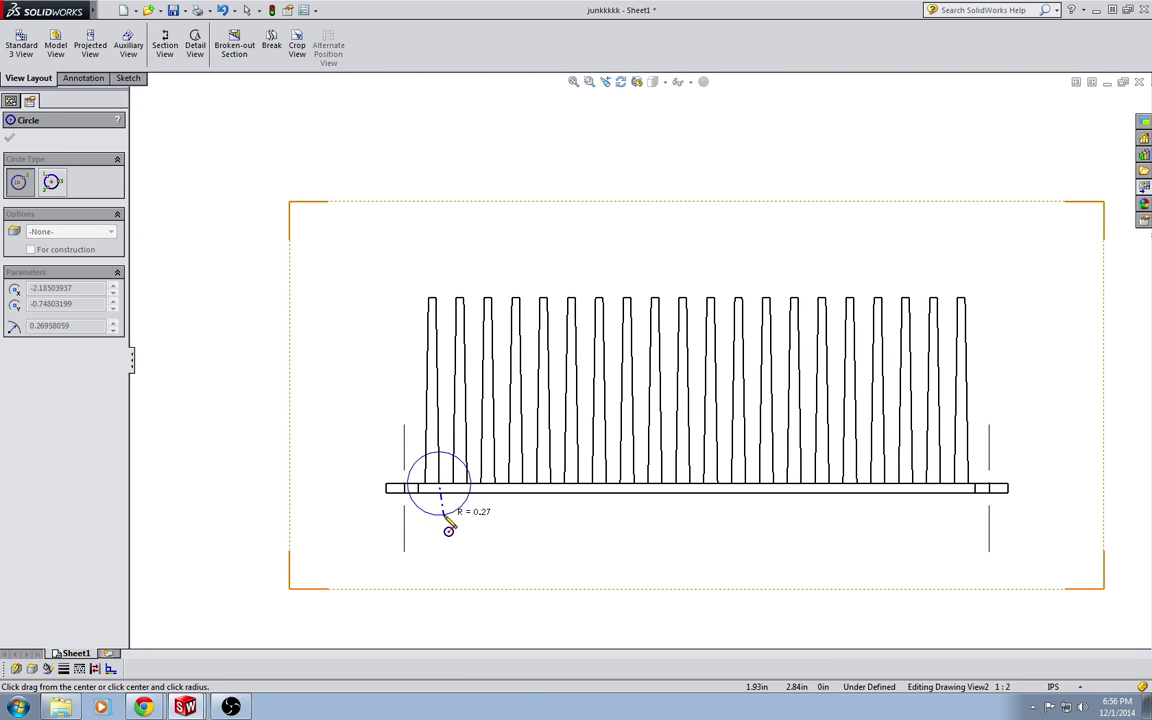
click(448, 530)
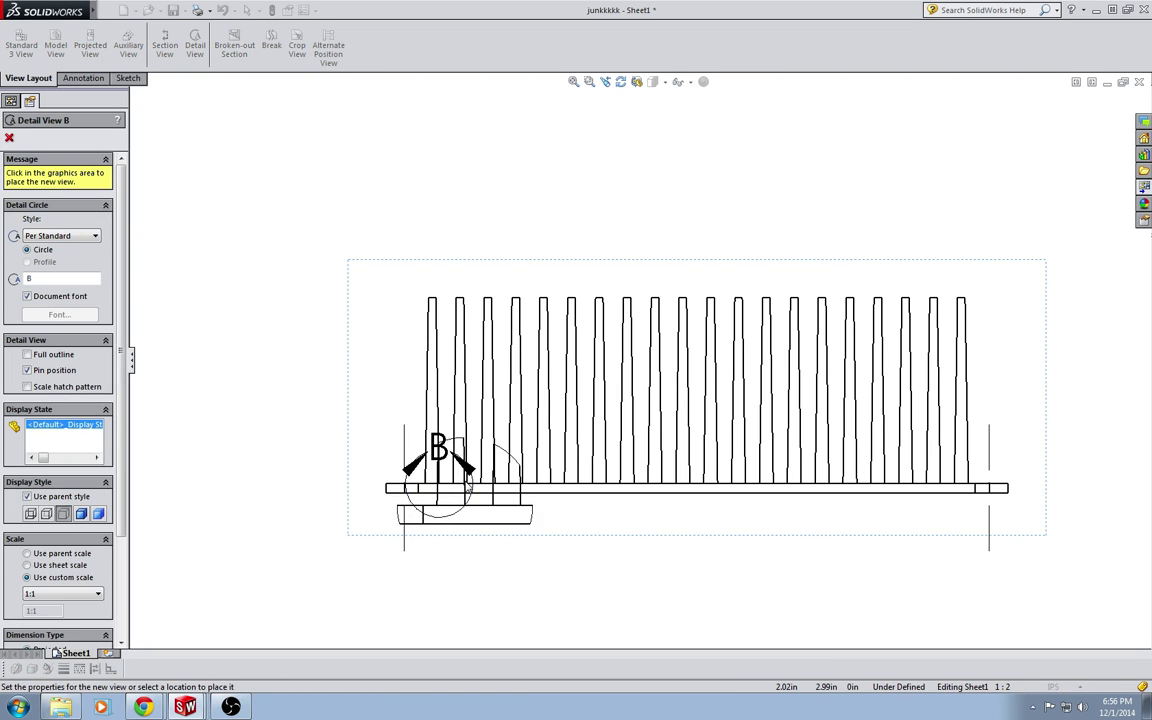
scroll(1053, 340, up, 3)
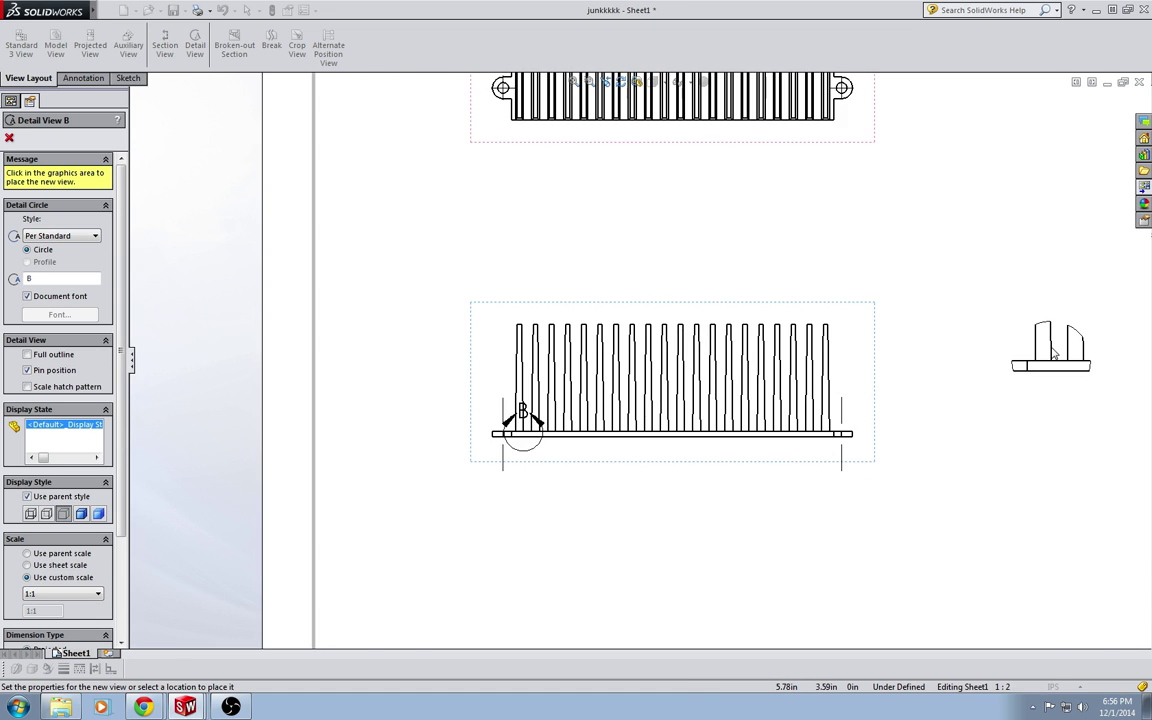
scroll(1053, 350, up, 2)
click(1015, 345)
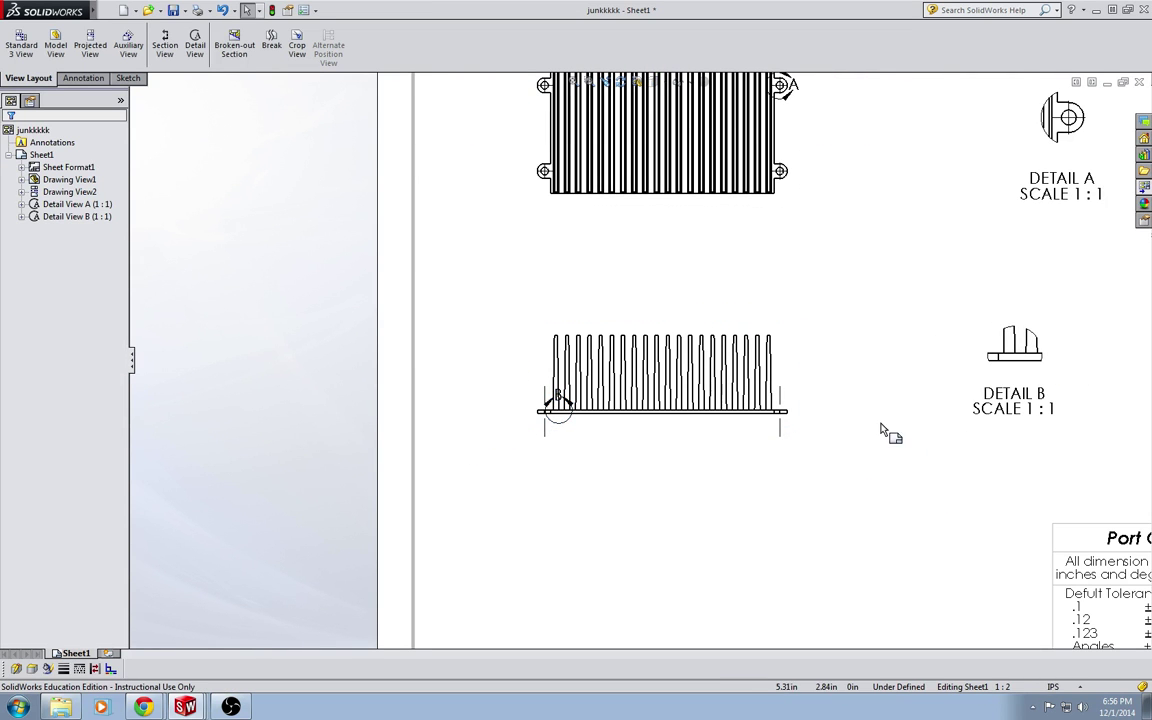
scroll(869, 404, up, 4)
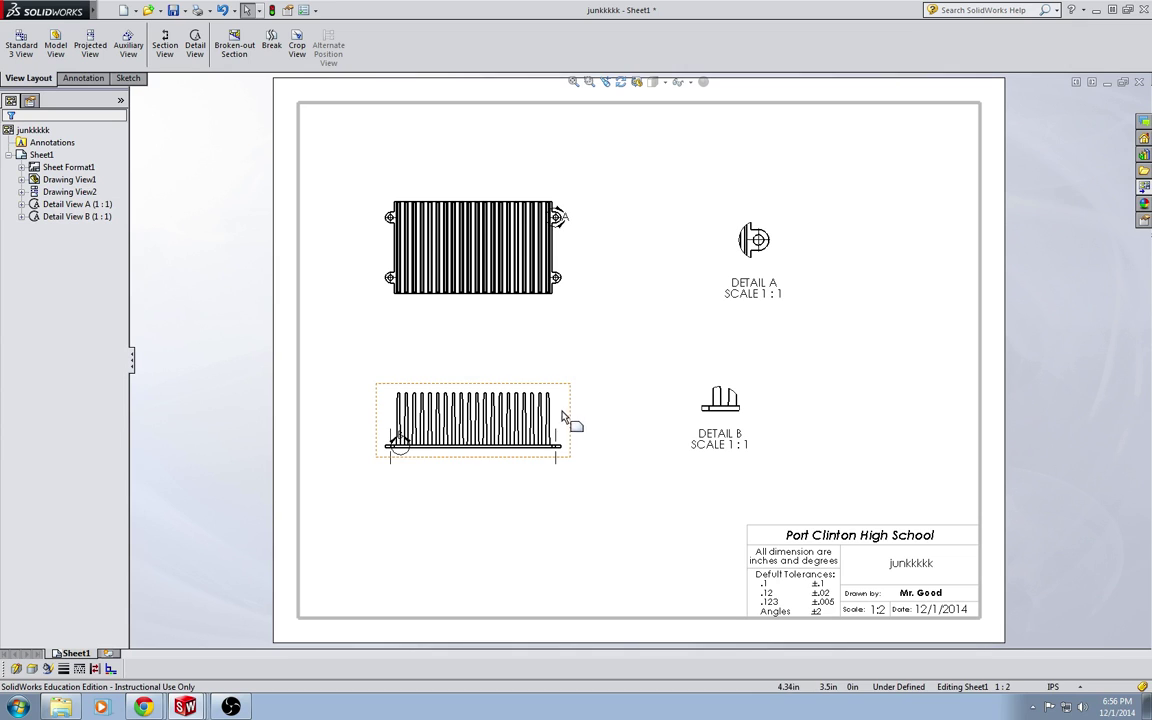
Step: Set both the front and top views to a custom 1:1 scale
click(567, 408)
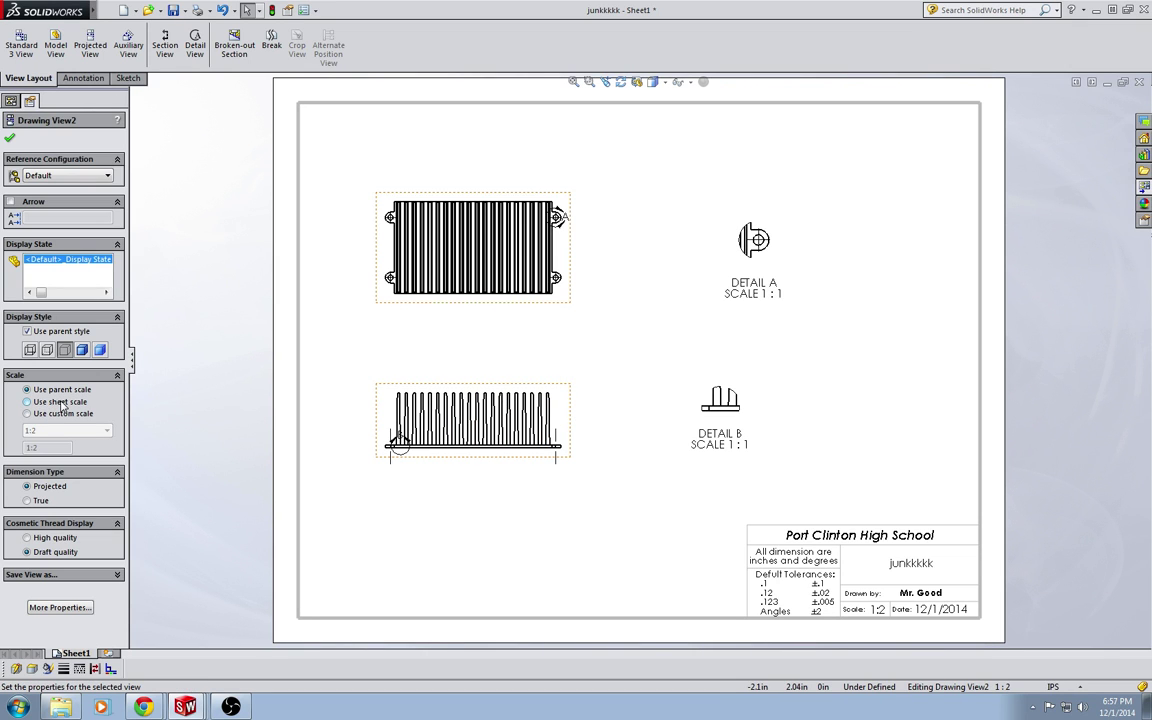
click(55, 414)
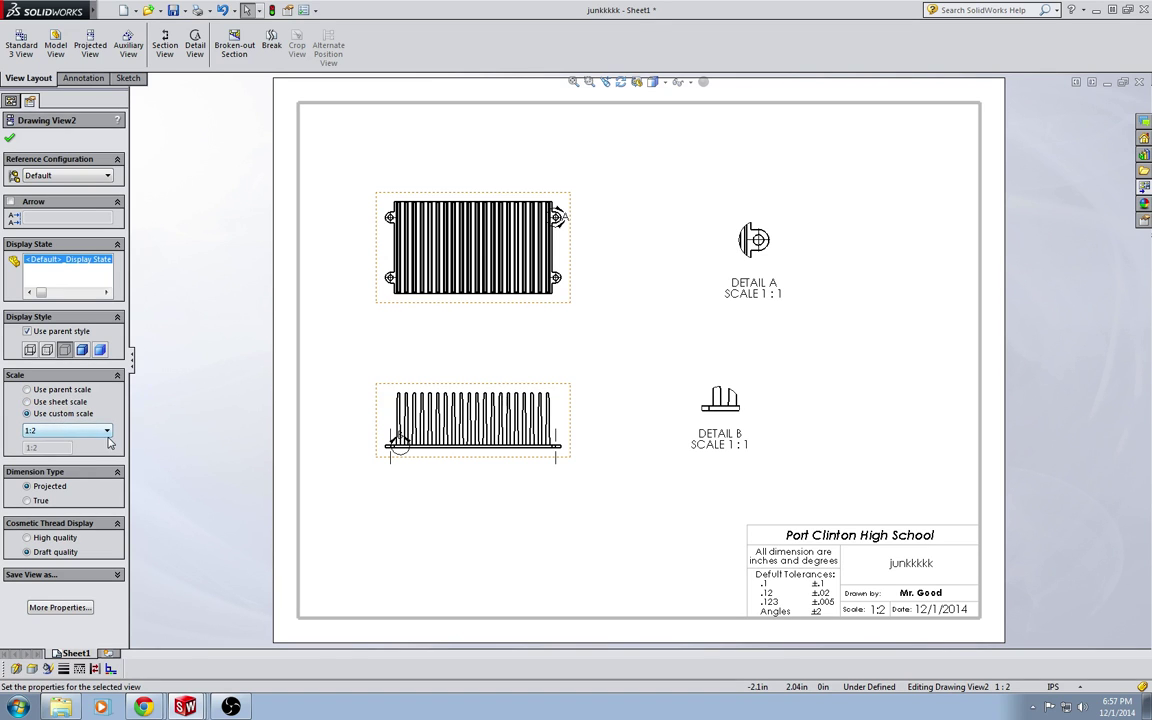
click(70, 430)
click(45, 442)
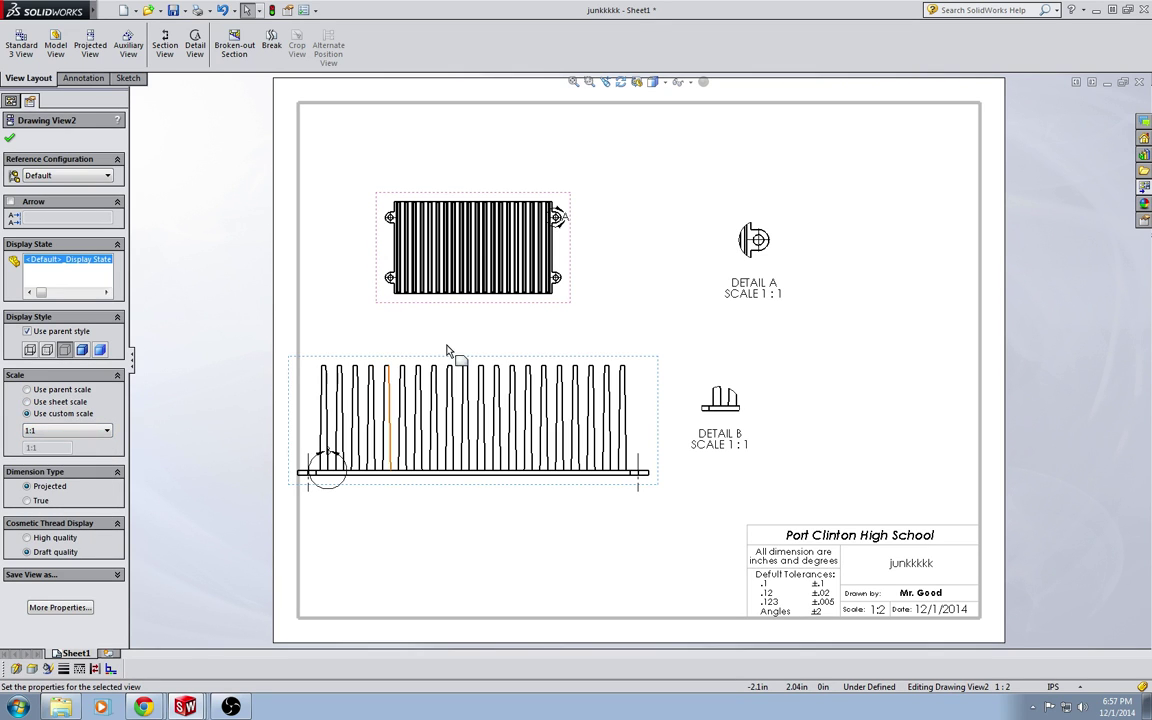
click(455, 282)
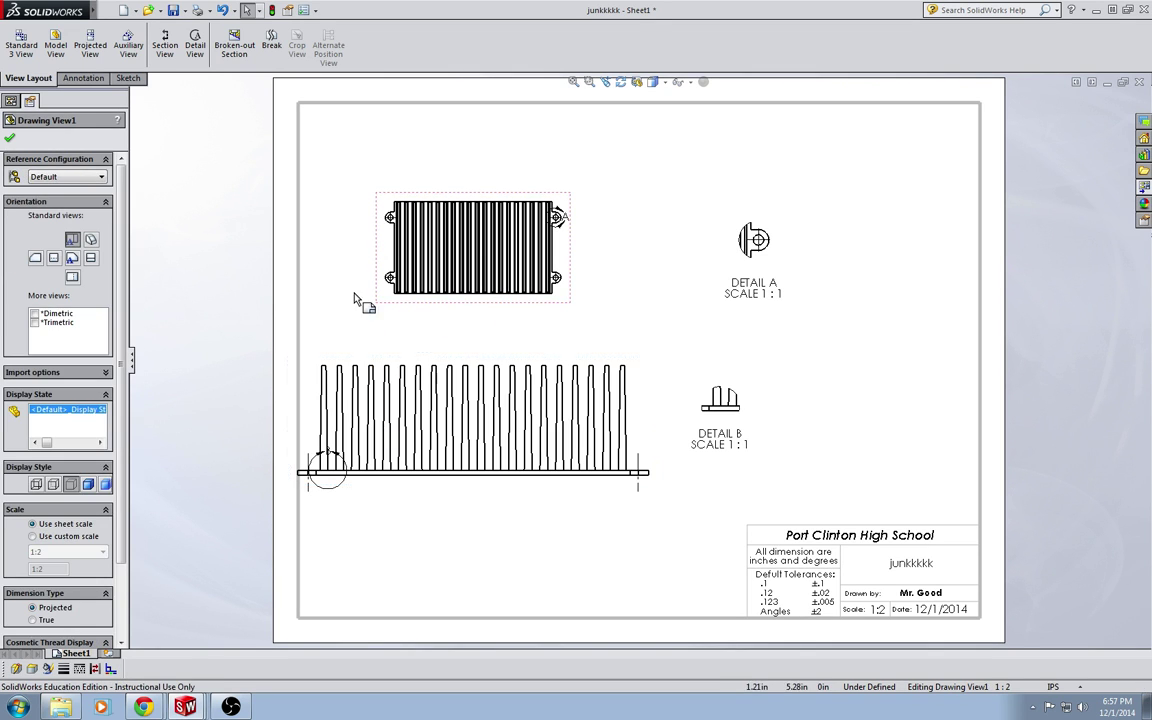
click(55, 537)
click(65, 552)
click(45, 564)
click(590, 515)
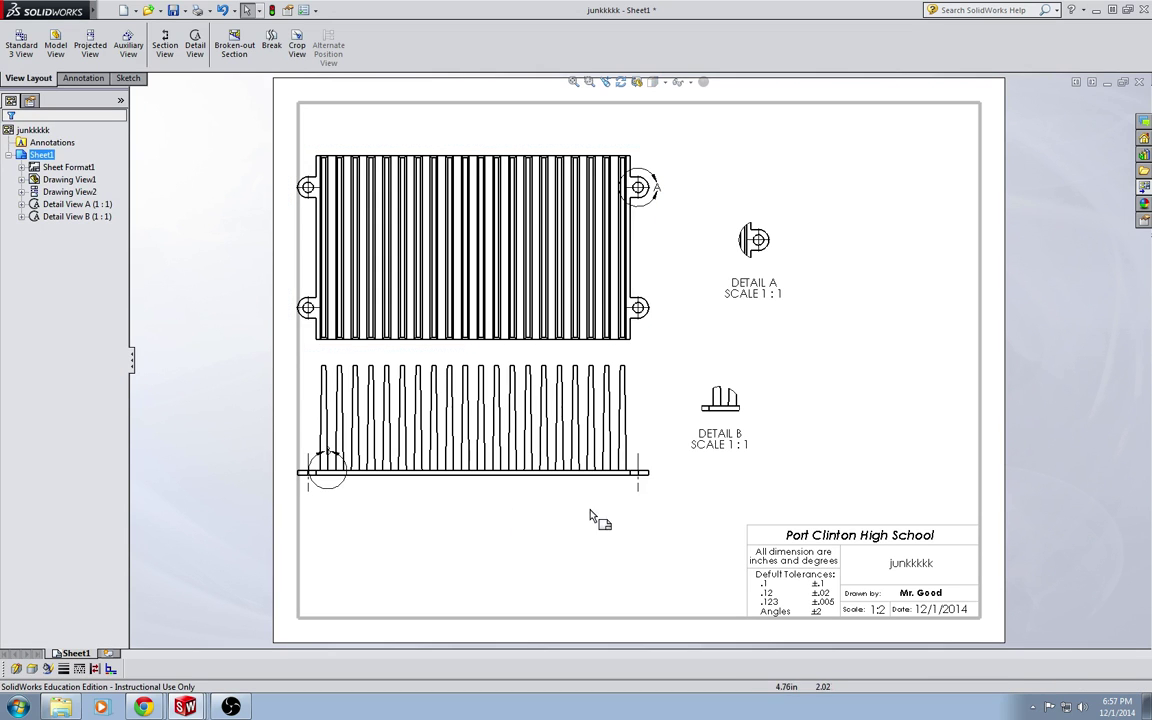
Step: Shift the front, top, and detail views lower and to the right on the sheet
drag(609, 489, 643, 560)
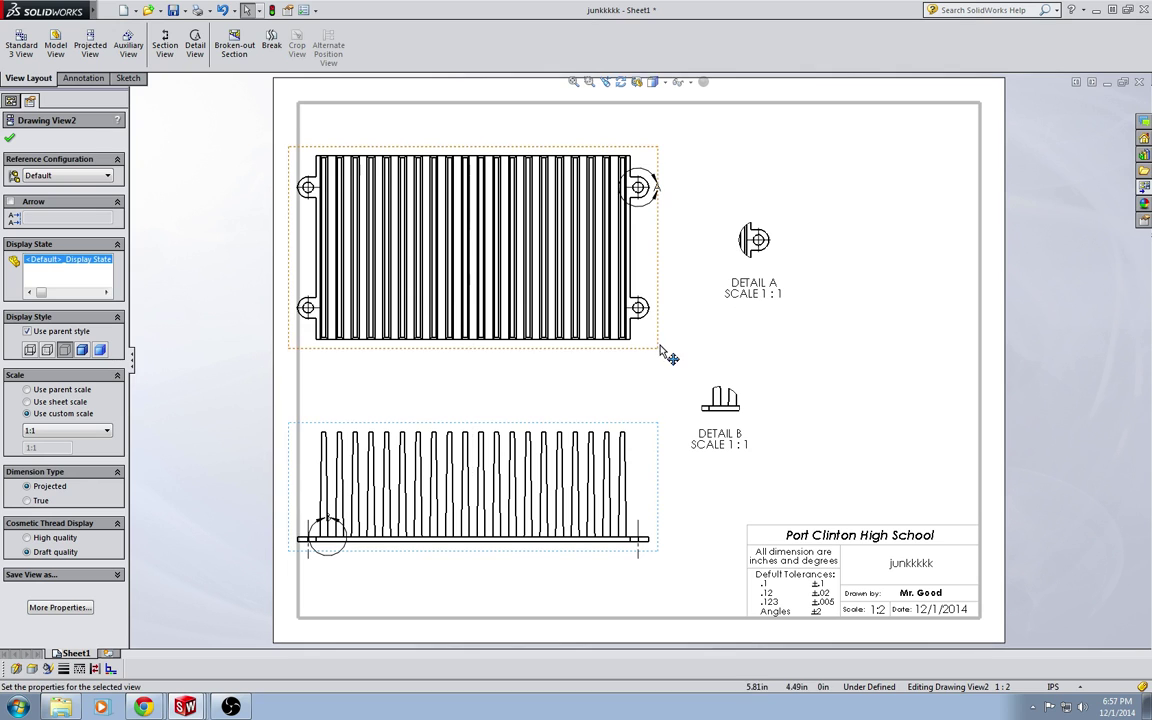
drag(660, 350, 712, 352)
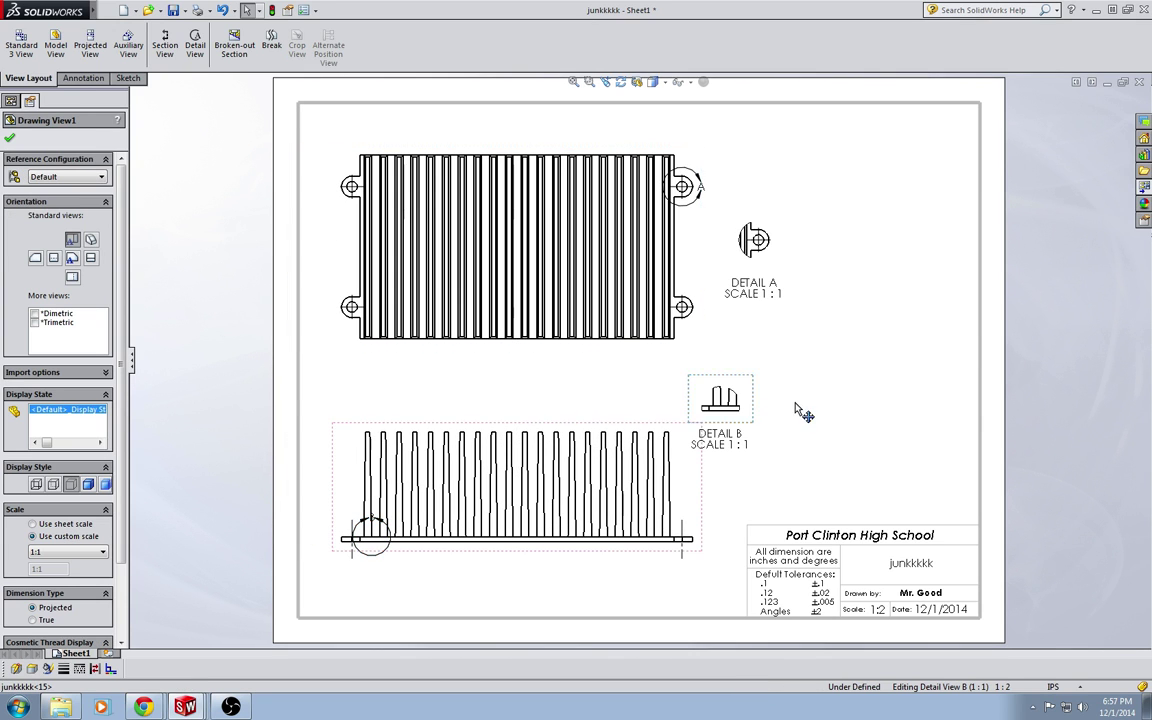
drag(805, 413, 864, 411)
drag(728, 282, 861, 257)
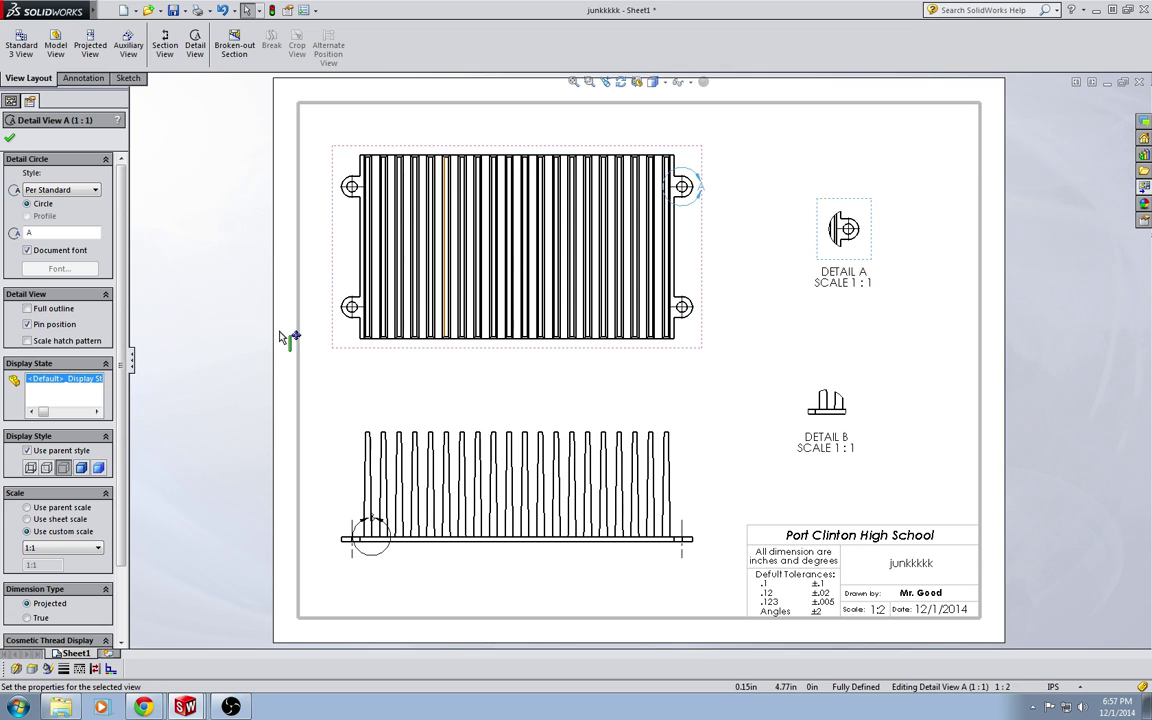
Step: Set Detail A and Detail B to 4:1 scale
click(60, 548)
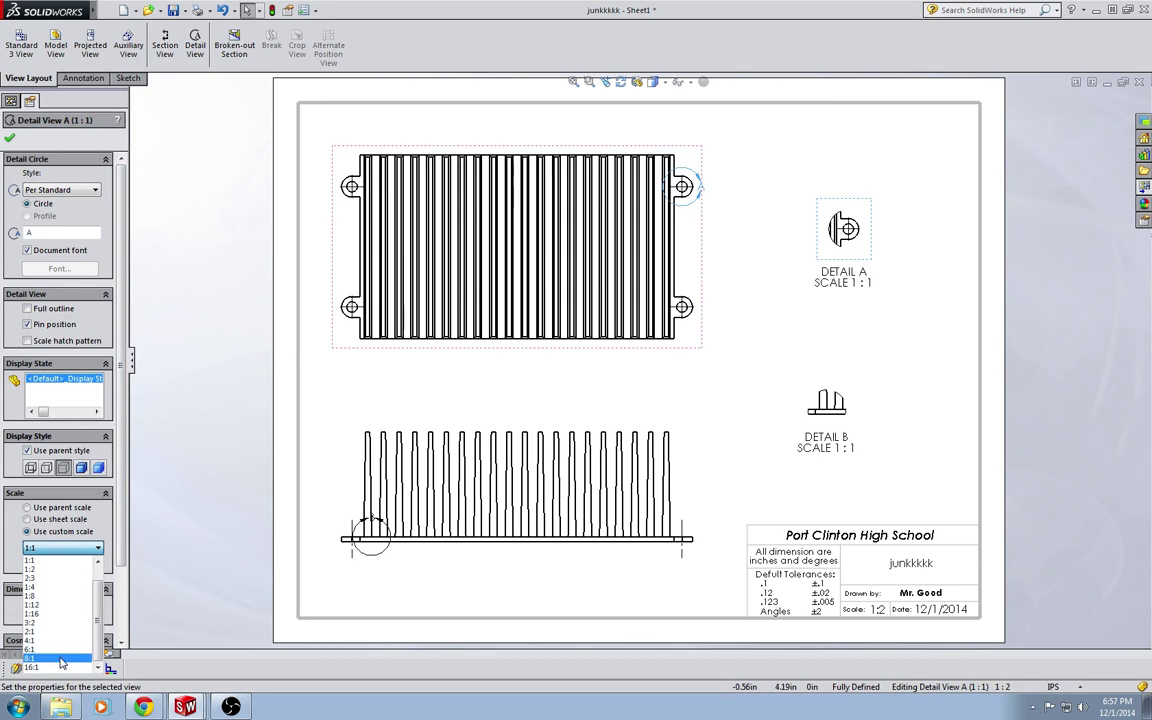
click(55, 631)
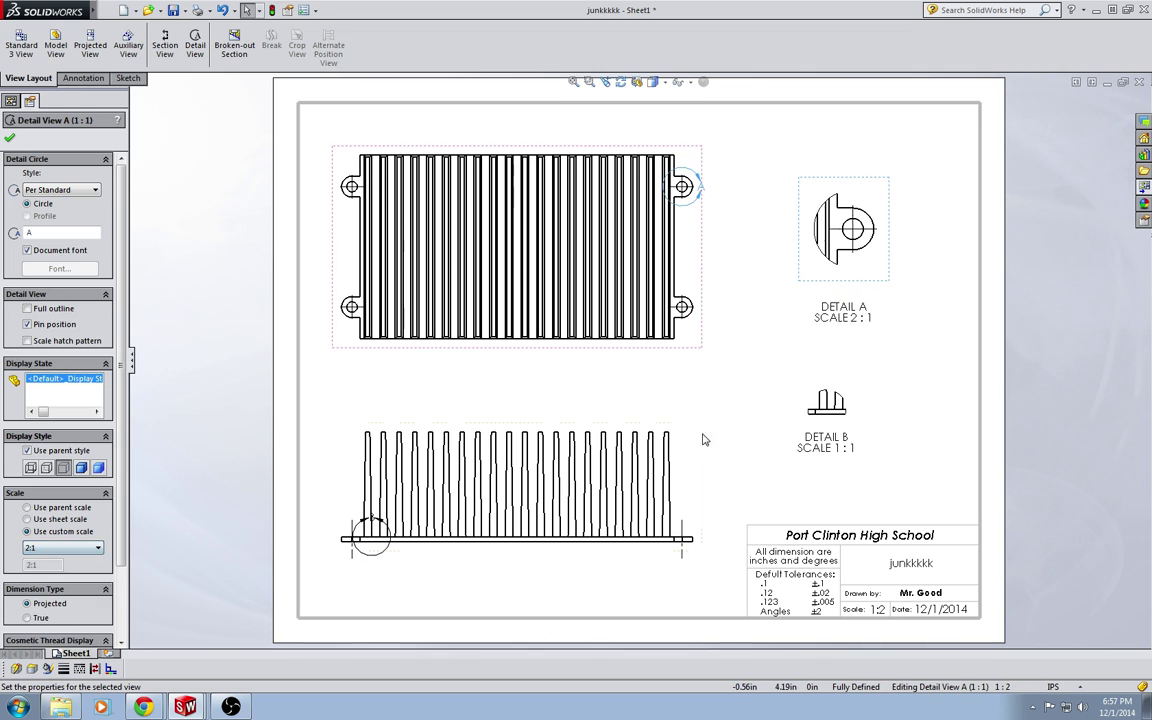
click(845, 410)
click(56, 548)
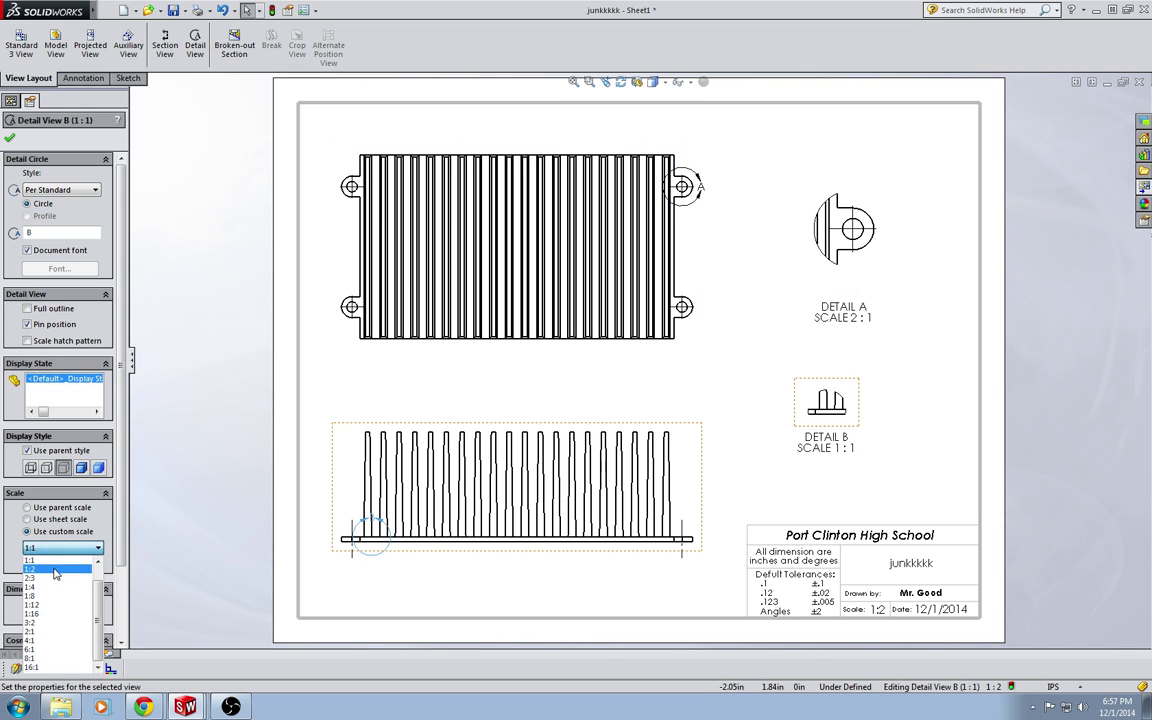
click(56, 641)
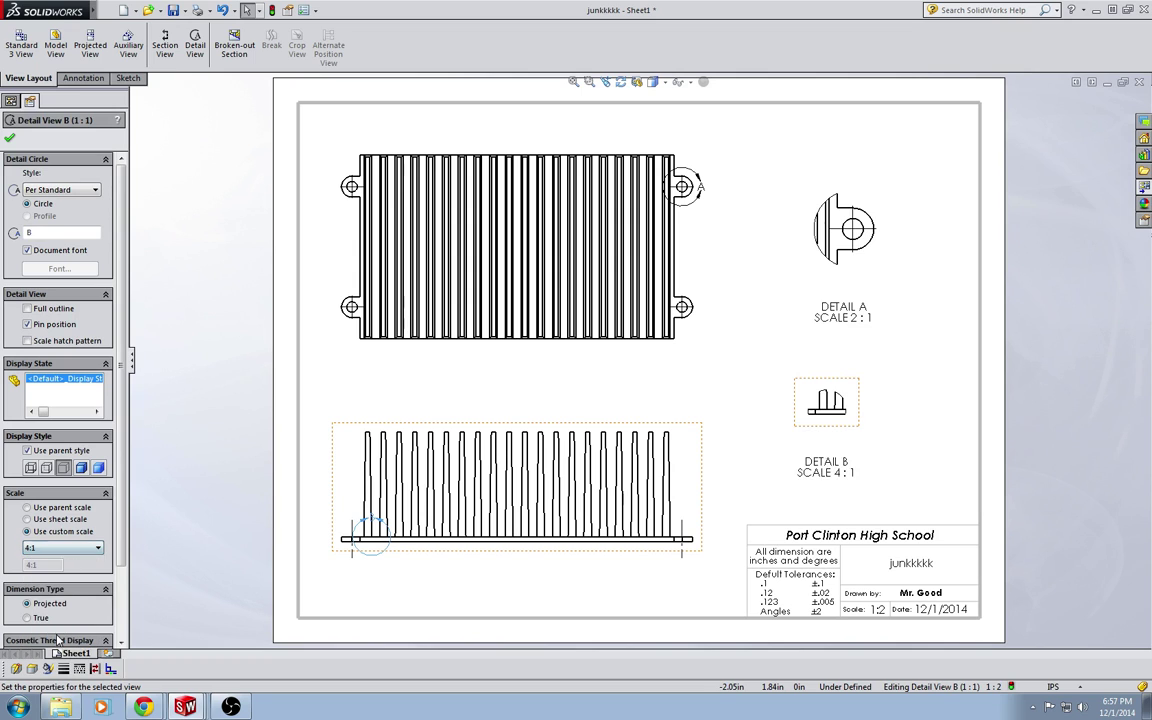
click(876, 276)
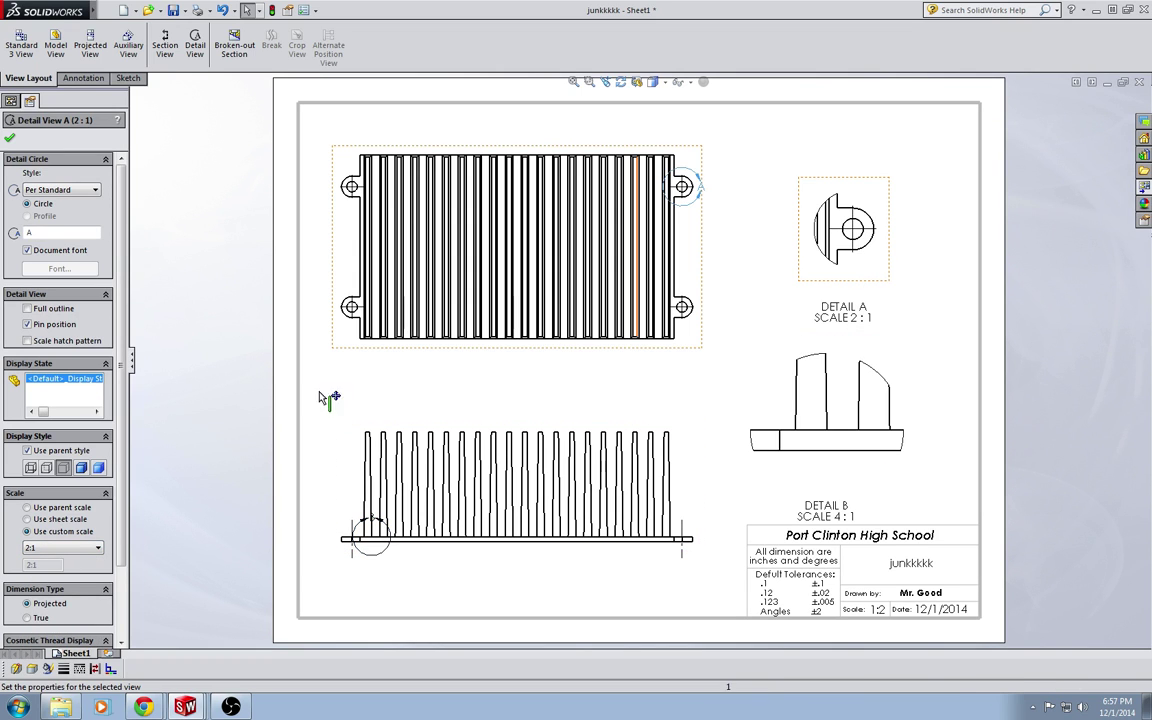
click(60, 548)
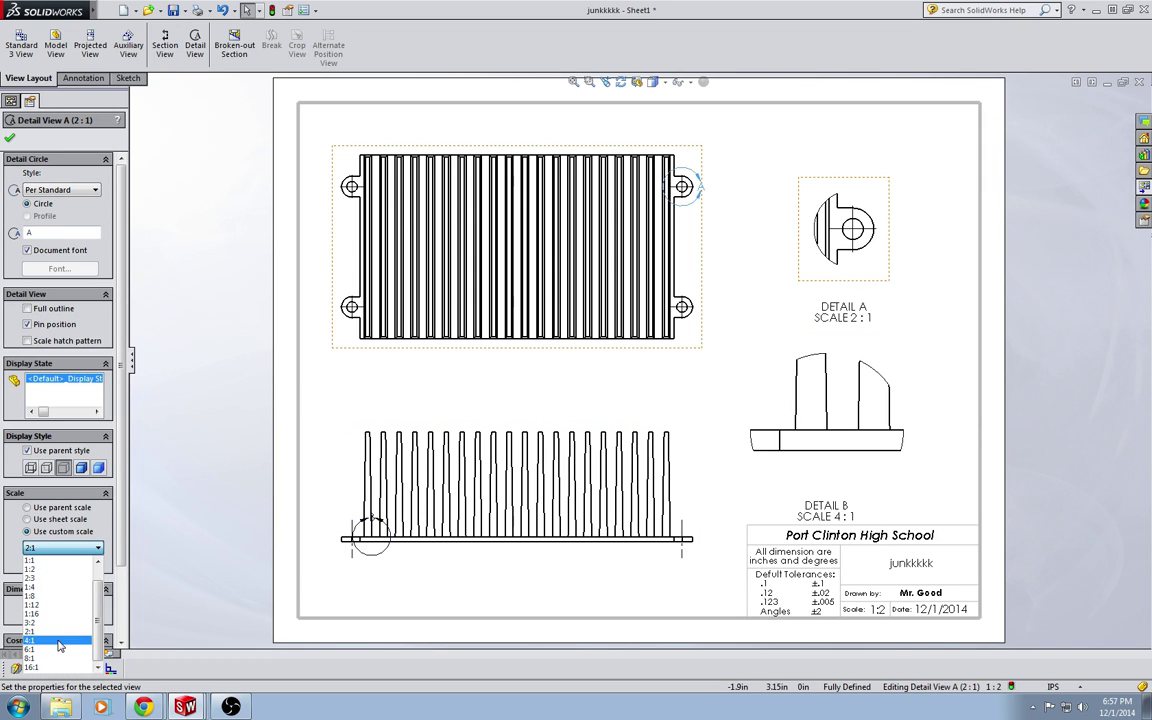
click(56, 640)
Step: Move Detail A to the top right and place both detail labels beneath their views
drag(822, 320, 830, 292)
drag(846, 366, 853, 317)
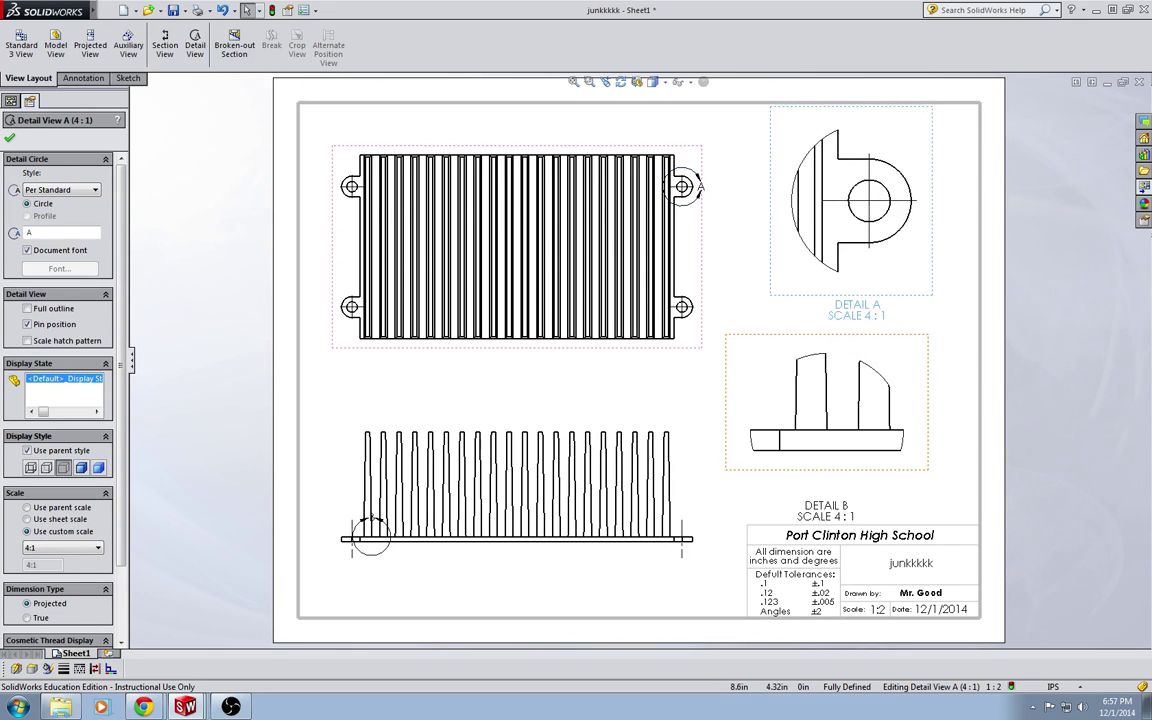
drag(826, 511, 863, 484)
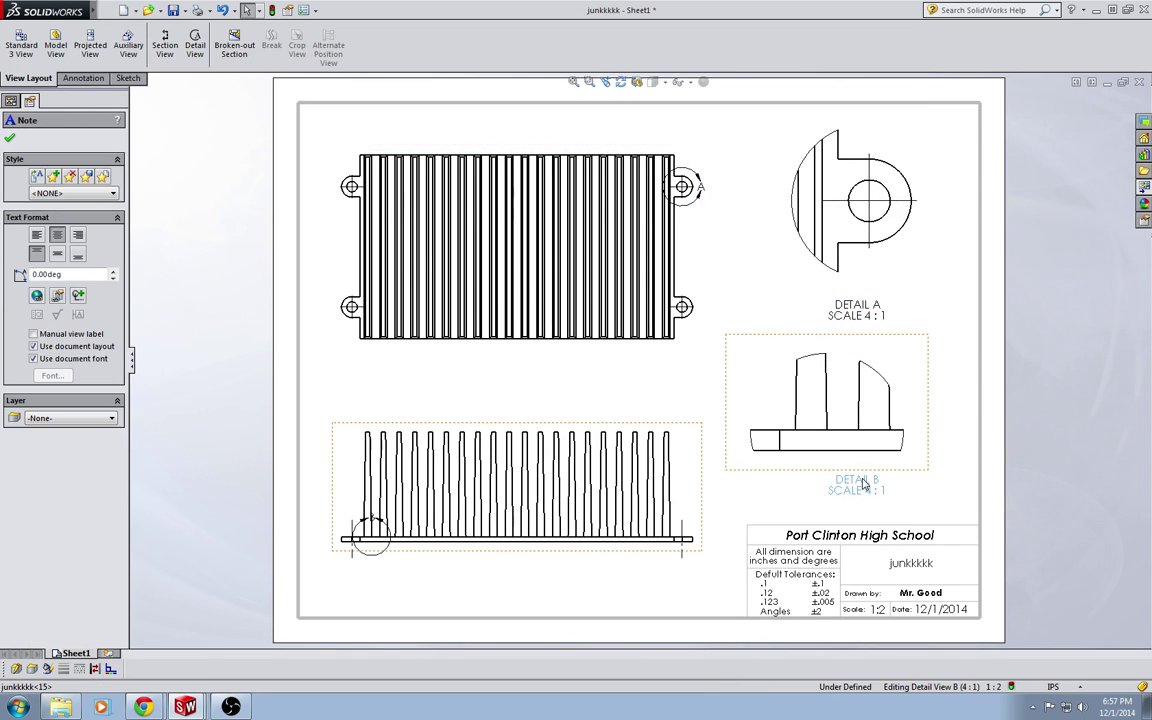
Step: Dimension the top view's top edge with the 4.72 overall width placed above it
click(730, 504)
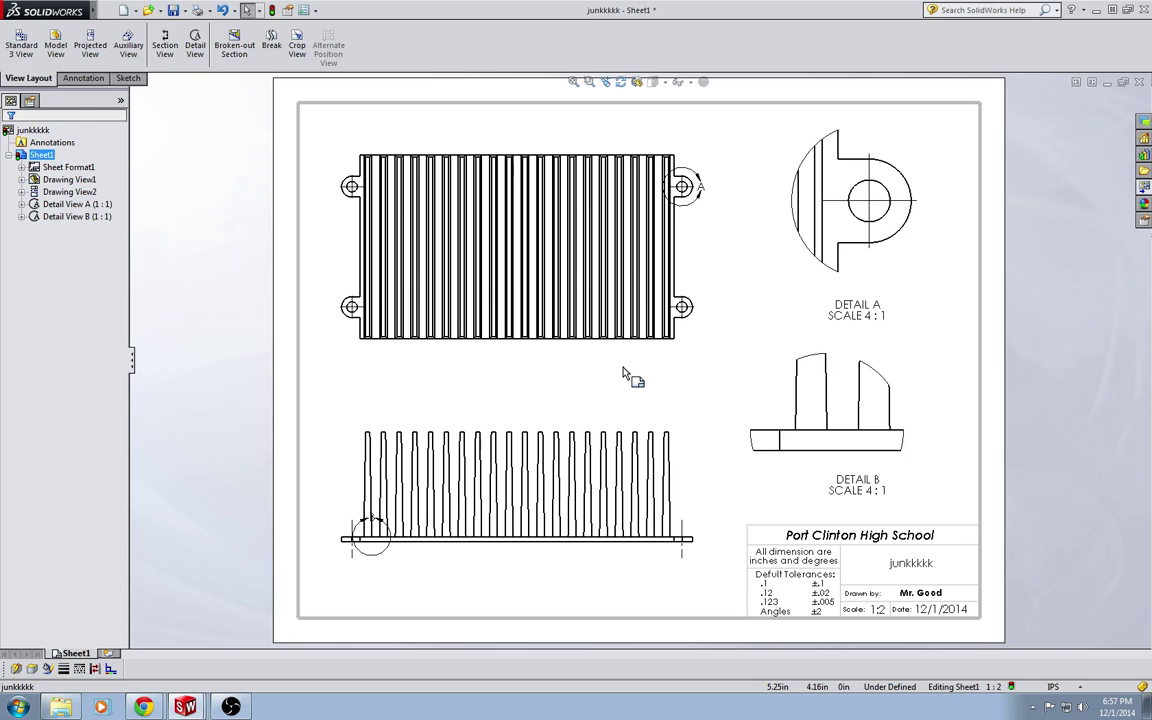
click(83, 78)
click(24, 45)
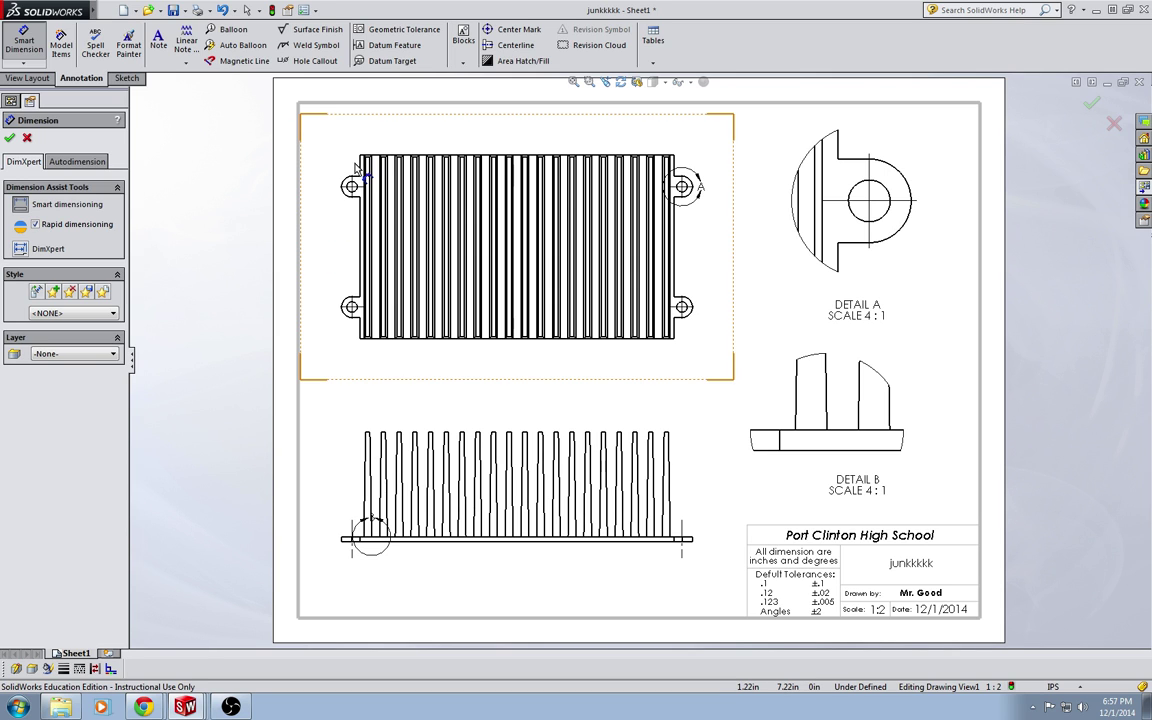
click(660, 155)
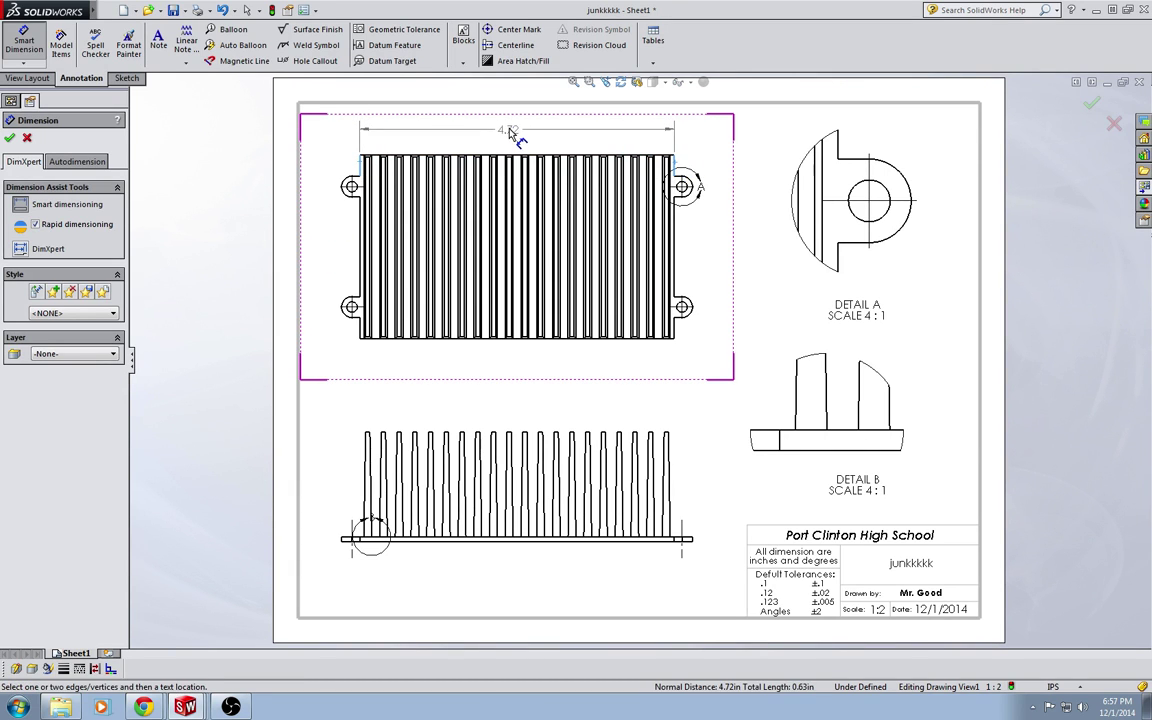
click(515, 128)
key(Escape)
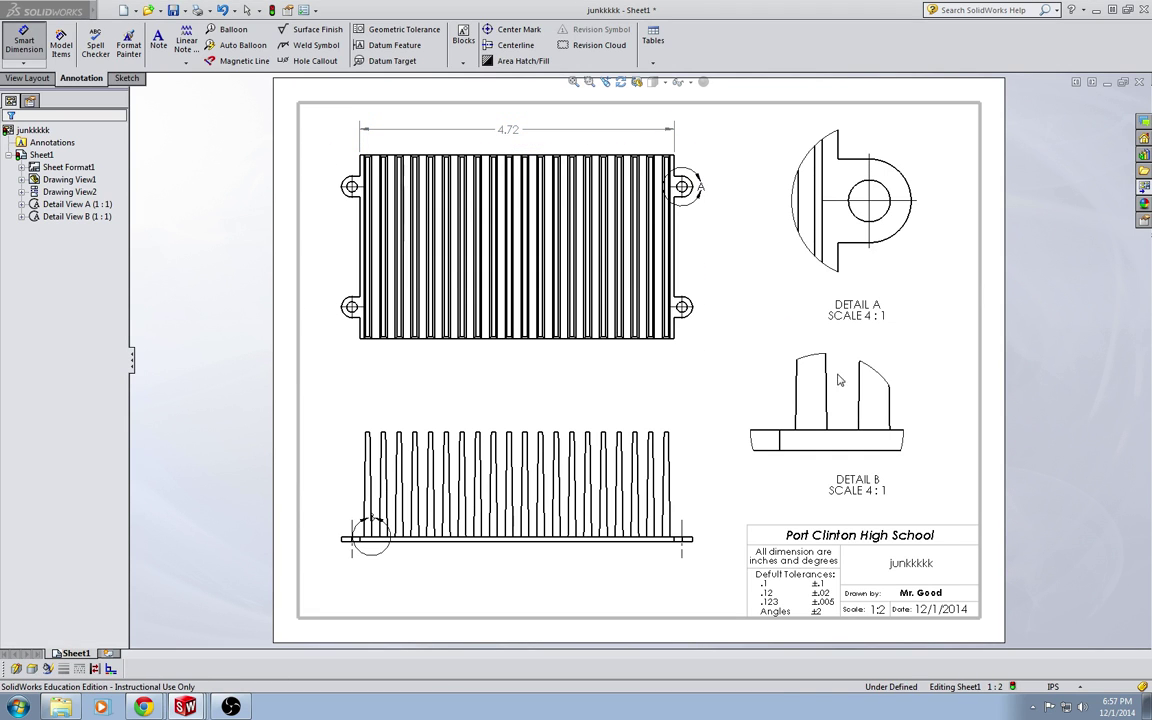
click(1053, 687)
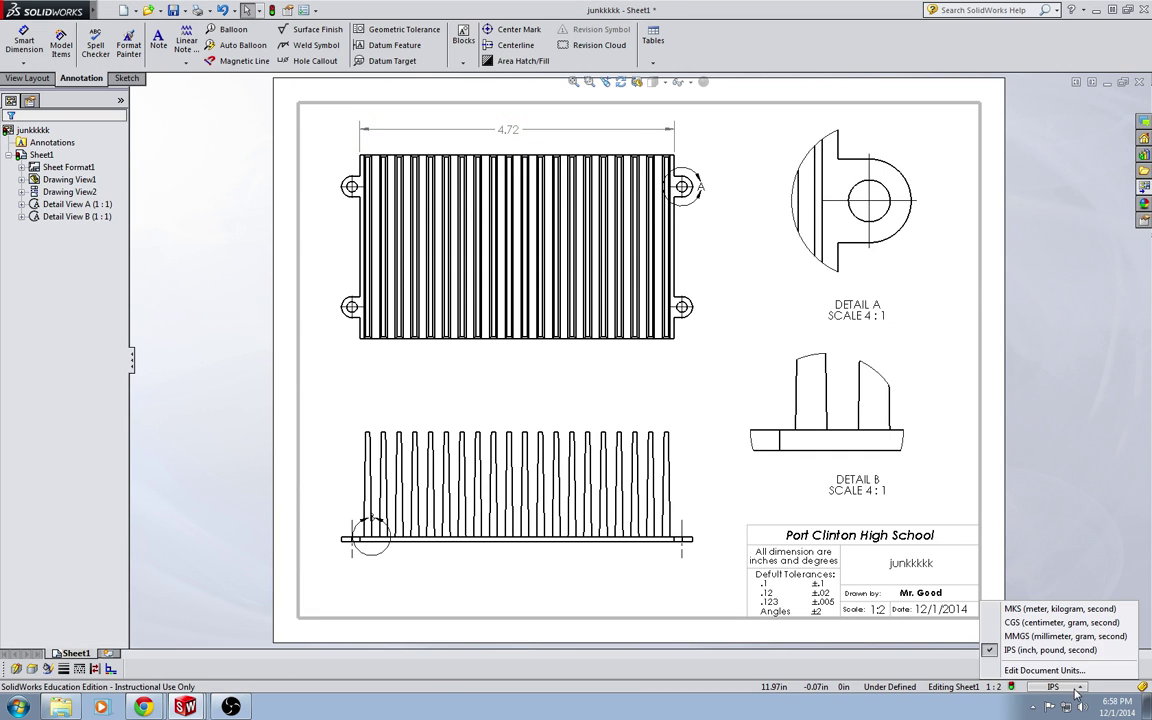
Step: Switch the document units to millimetres (MMGS) and dimension the top view's overall height
click(1066, 637)
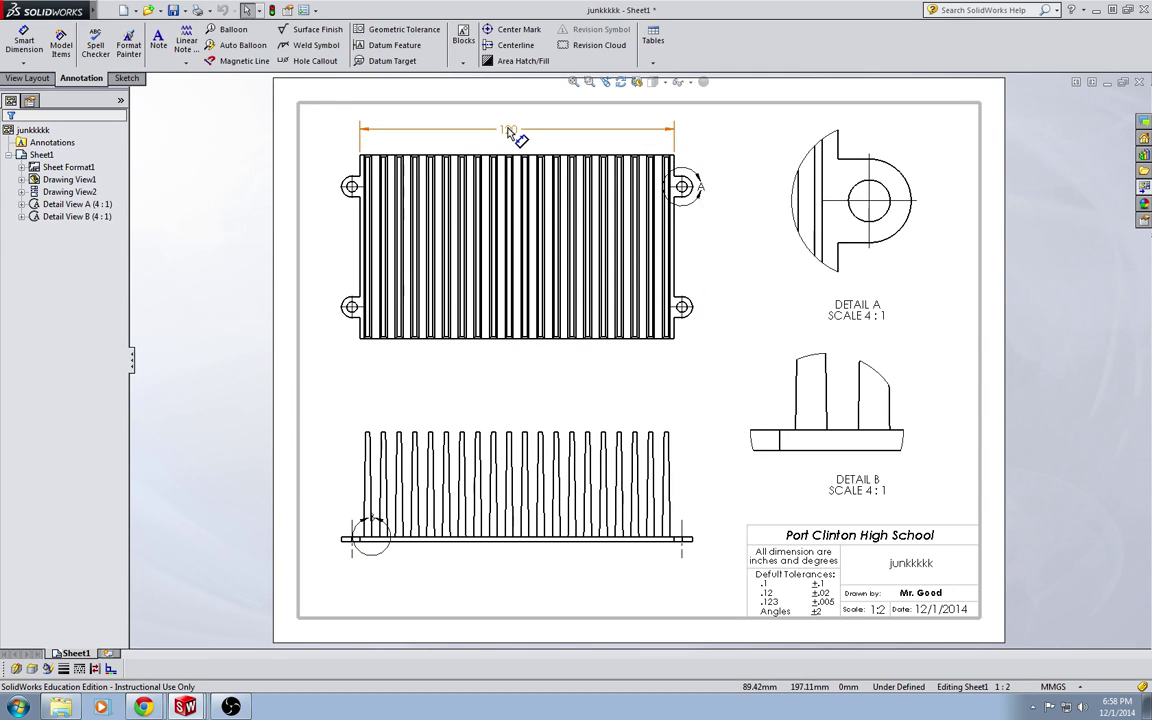
click(24, 44)
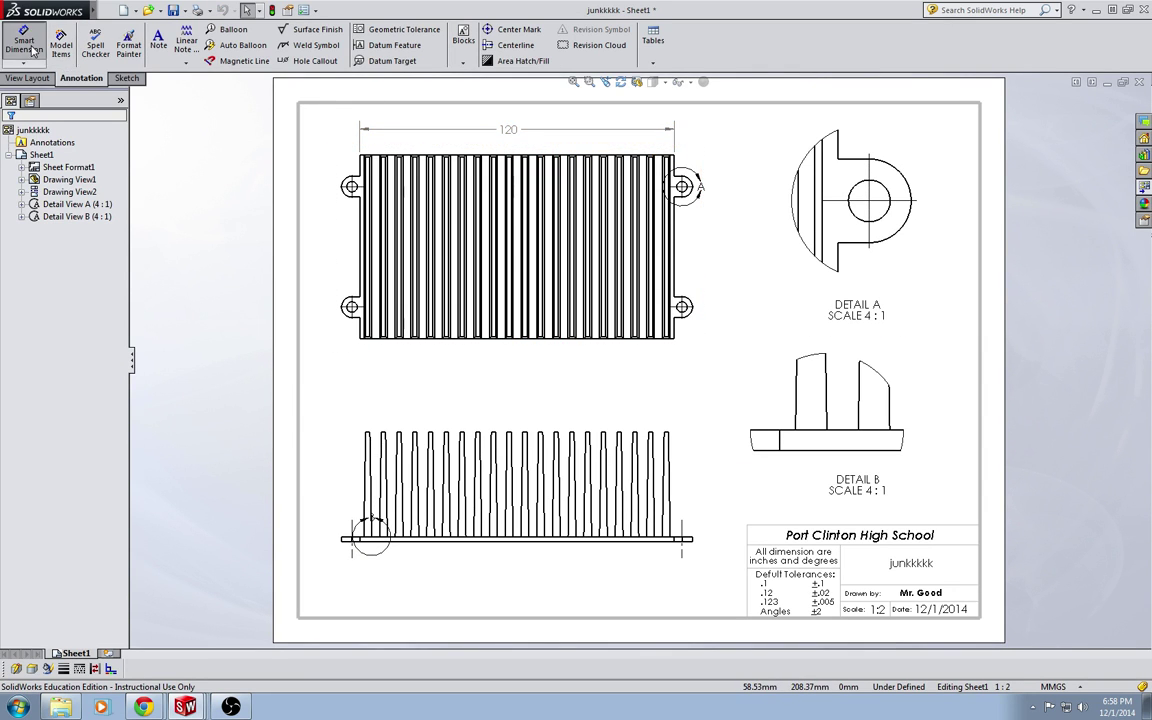
click(660, 163)
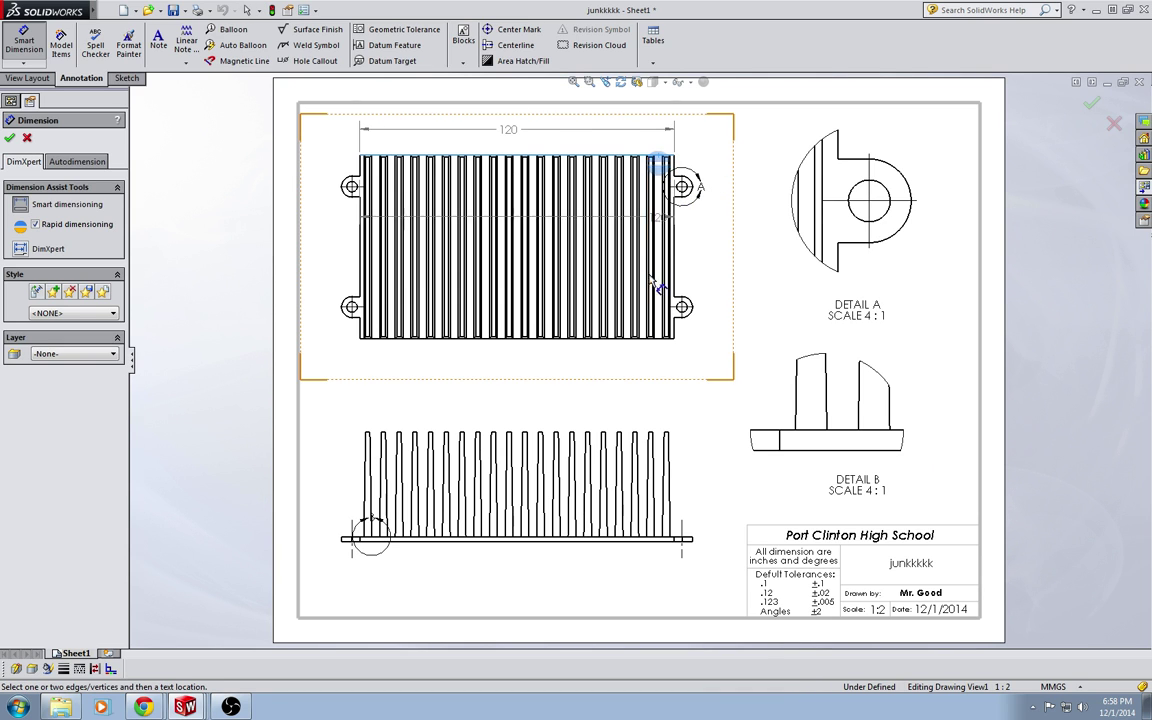
click(660, 341)
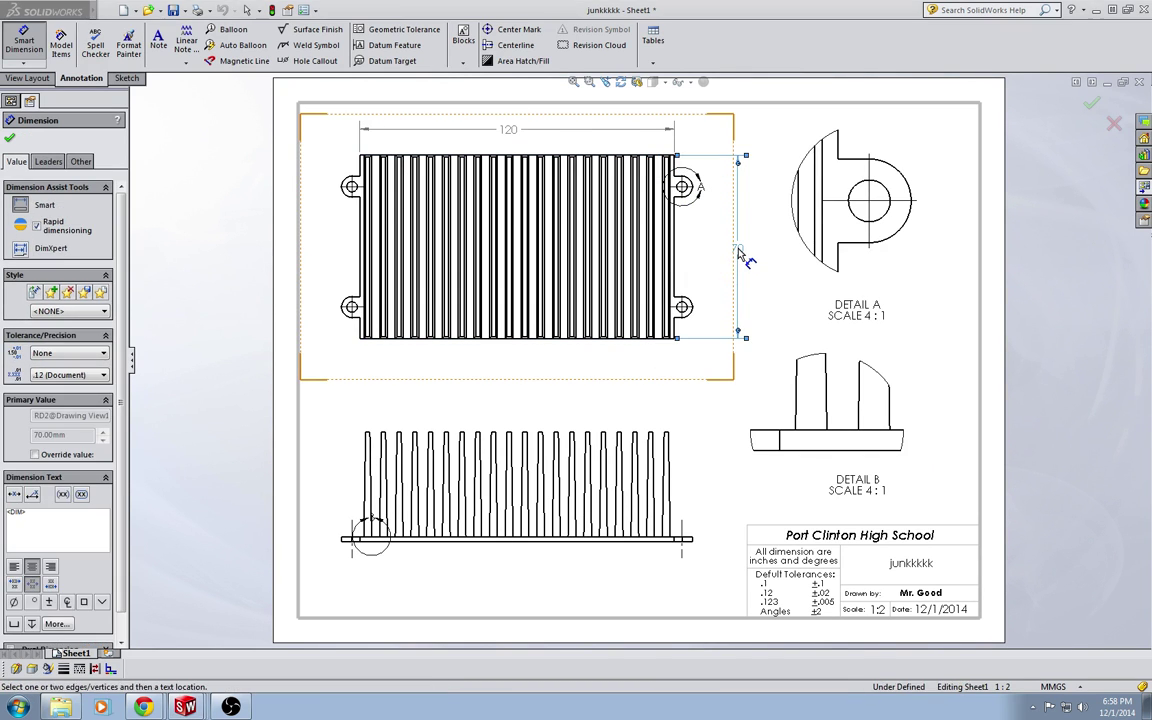
Step: Dimension the 8 mm mounting-slot offset from the top edge on the top view
scroll(675, 150, down, 5)
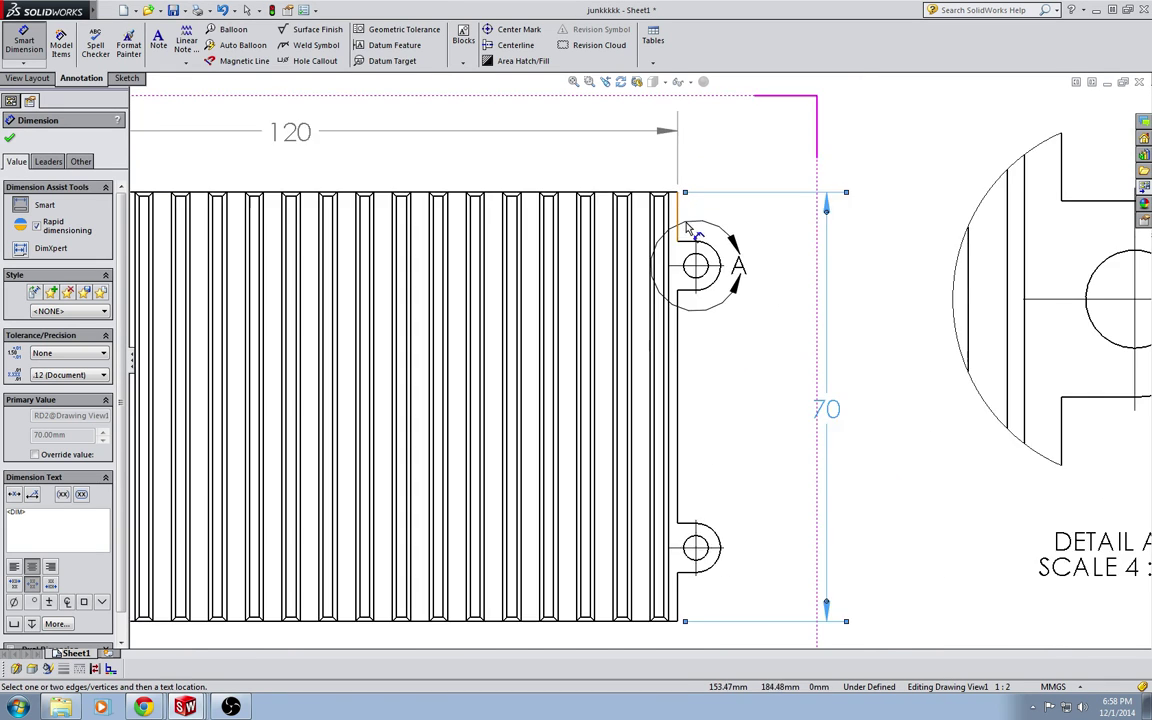
scroll(688, 230, down, 2)
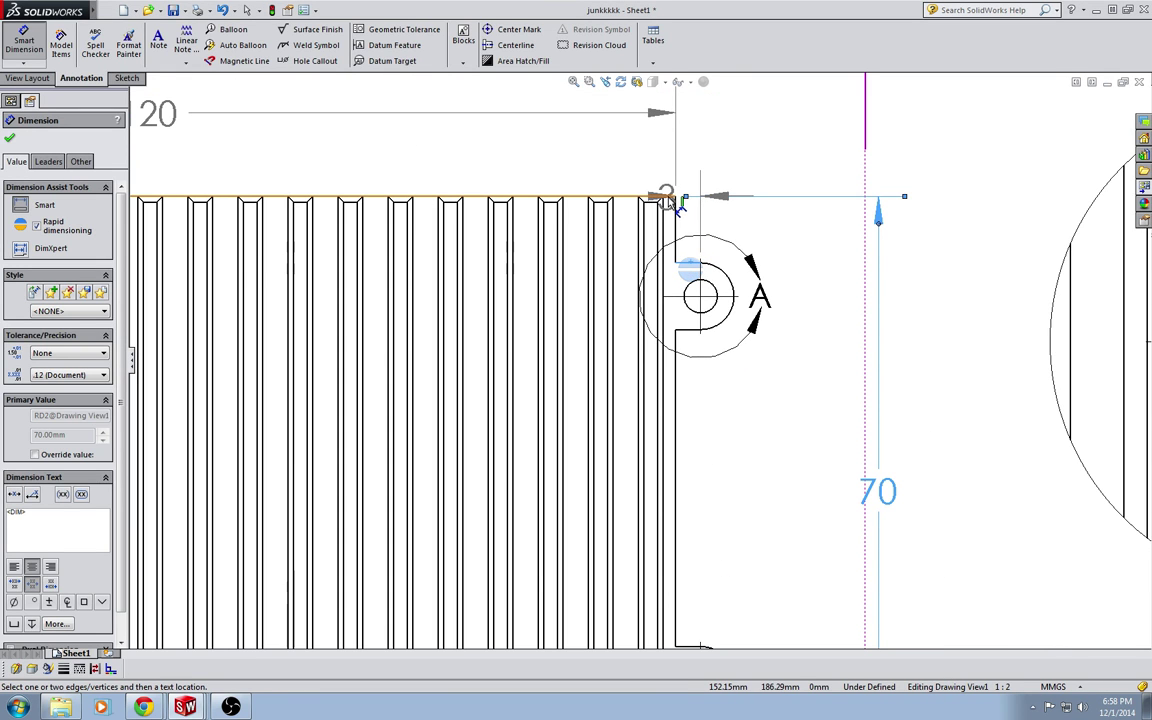
click(665, 197)
click(697, 263)
click(777, 232)
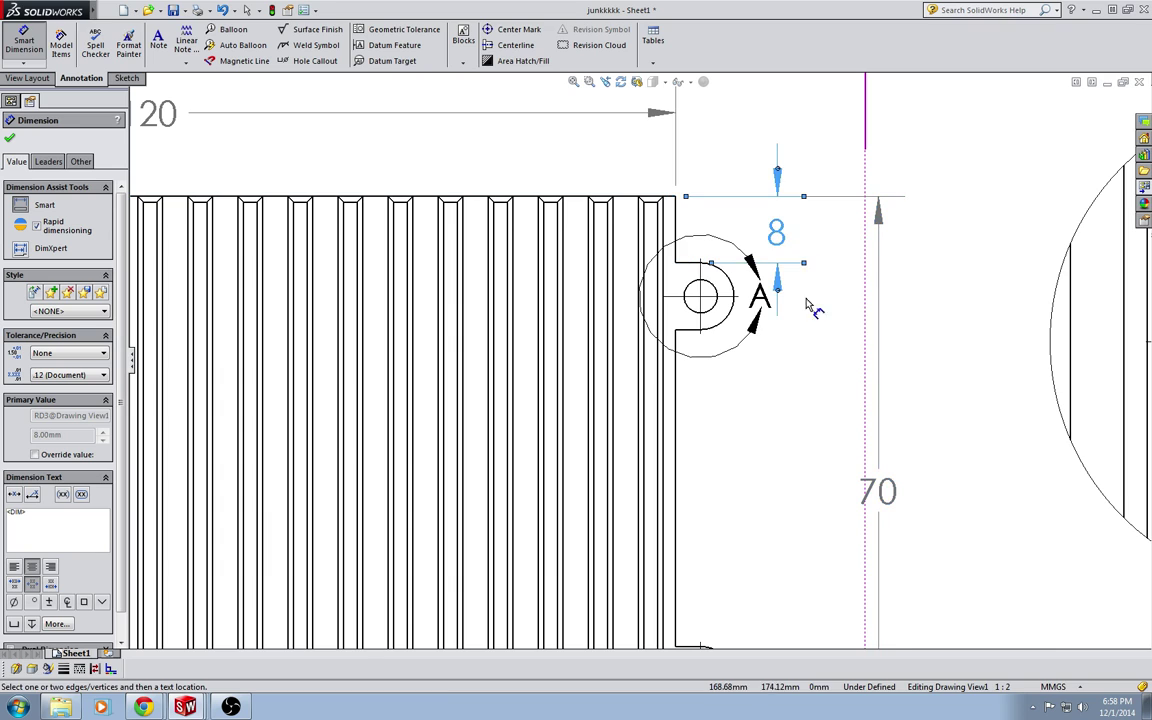
Step: Add the 40 mm fin height dimension beside the fins on the lower view
scroll(808, 305, up, 7)
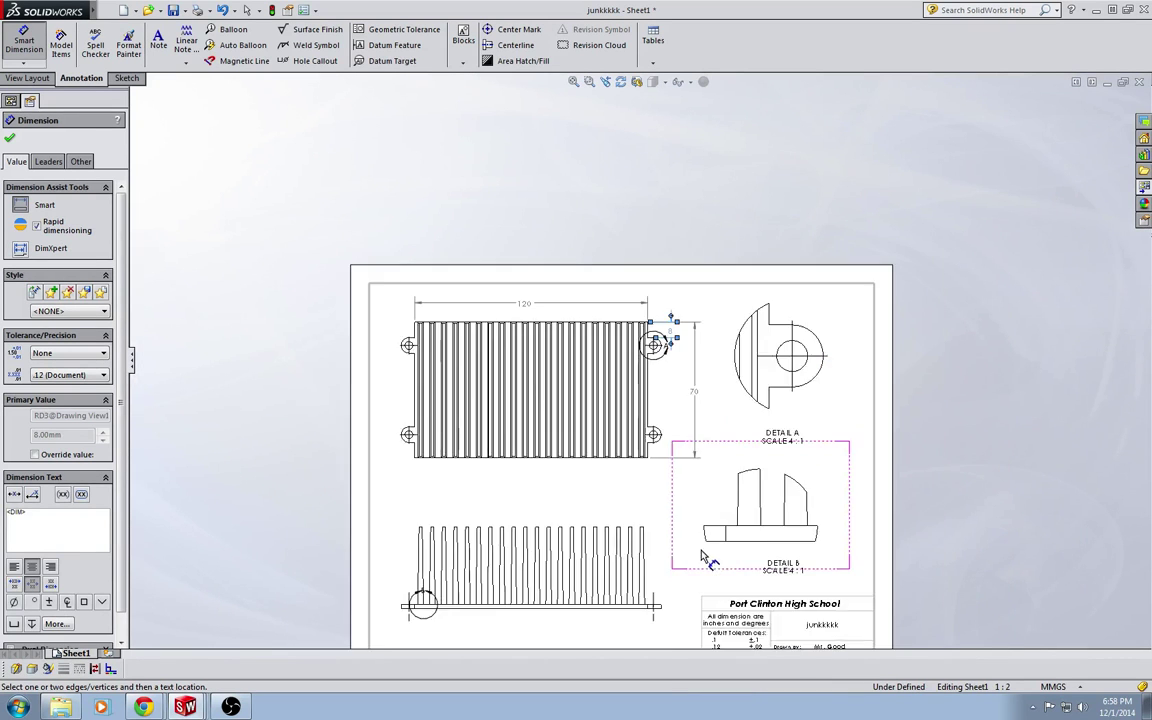
scroll(675, 565, up, 1)
scroll(658, 550, down, 6)
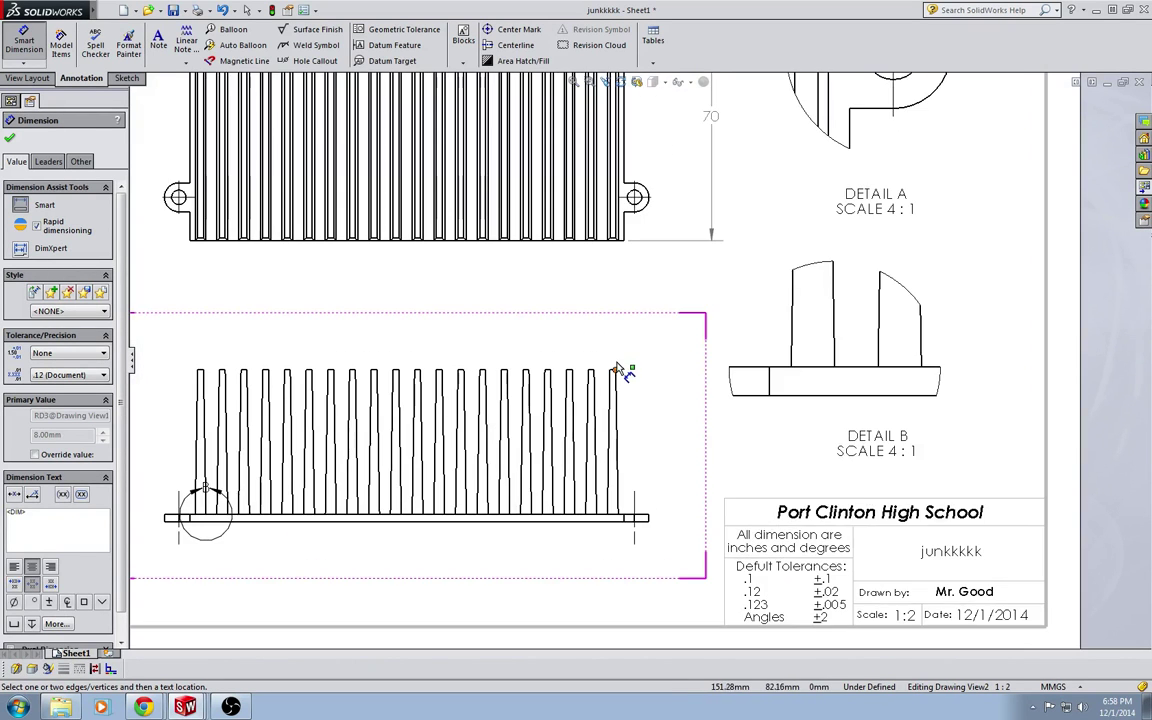
scroll(619, 370, down, 2)
click(617, 380)
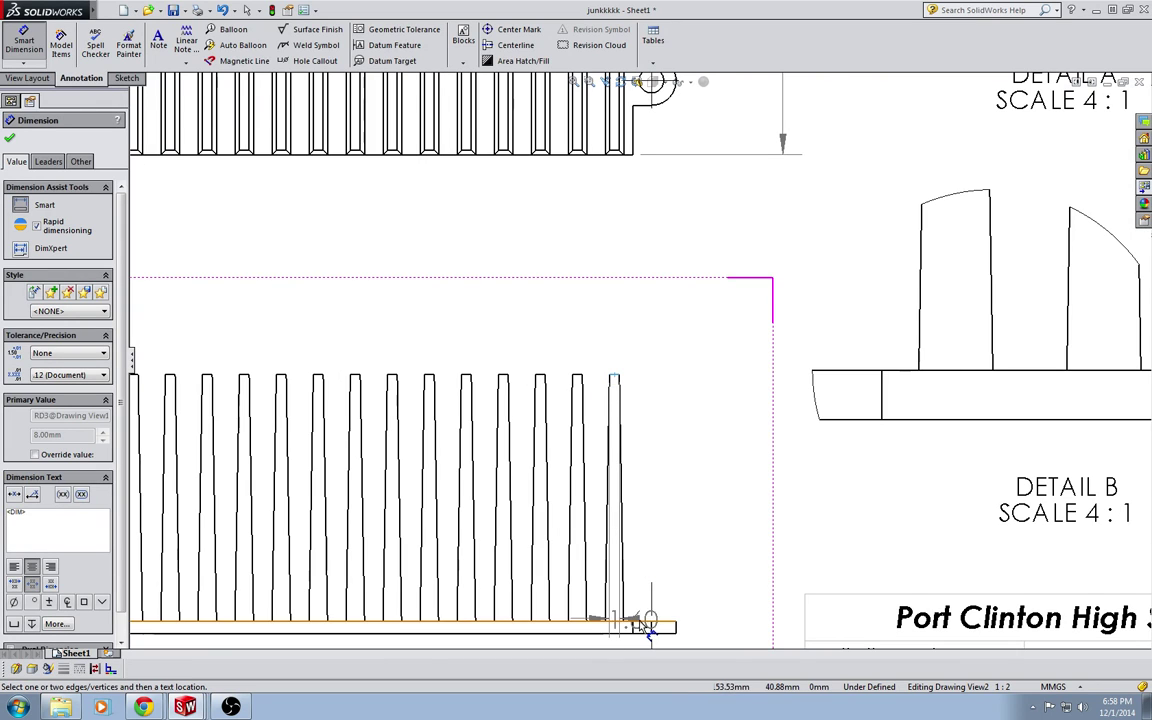
click(679, 618)
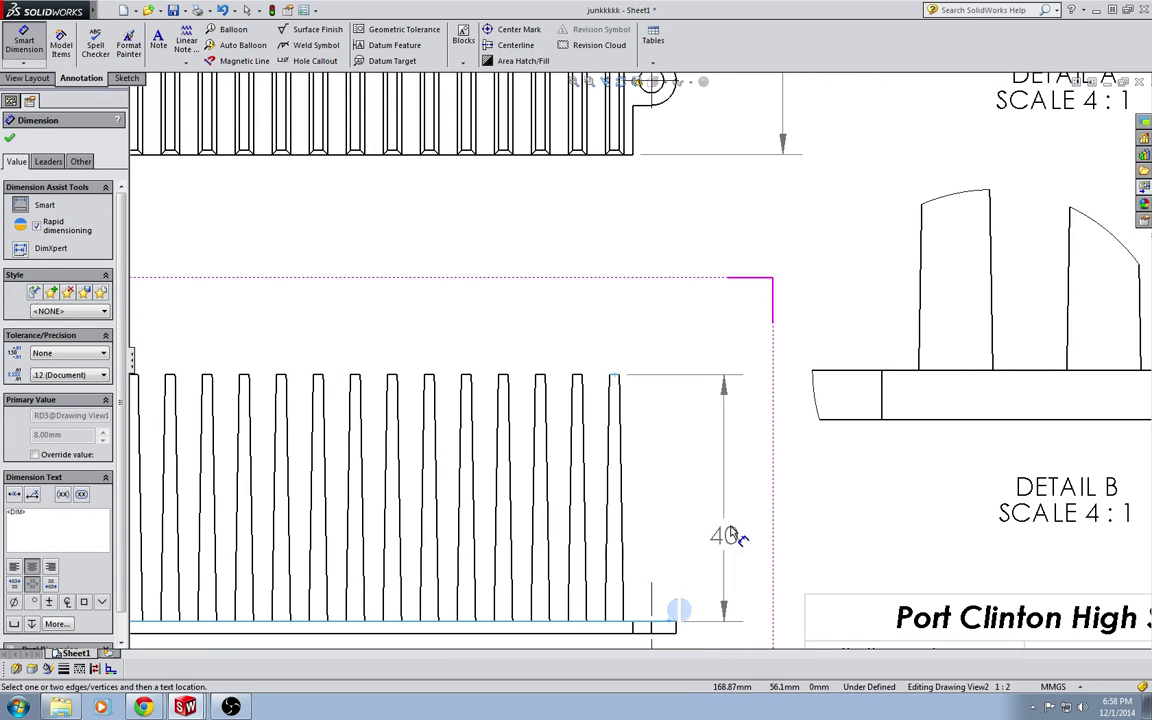
click(737, 497)
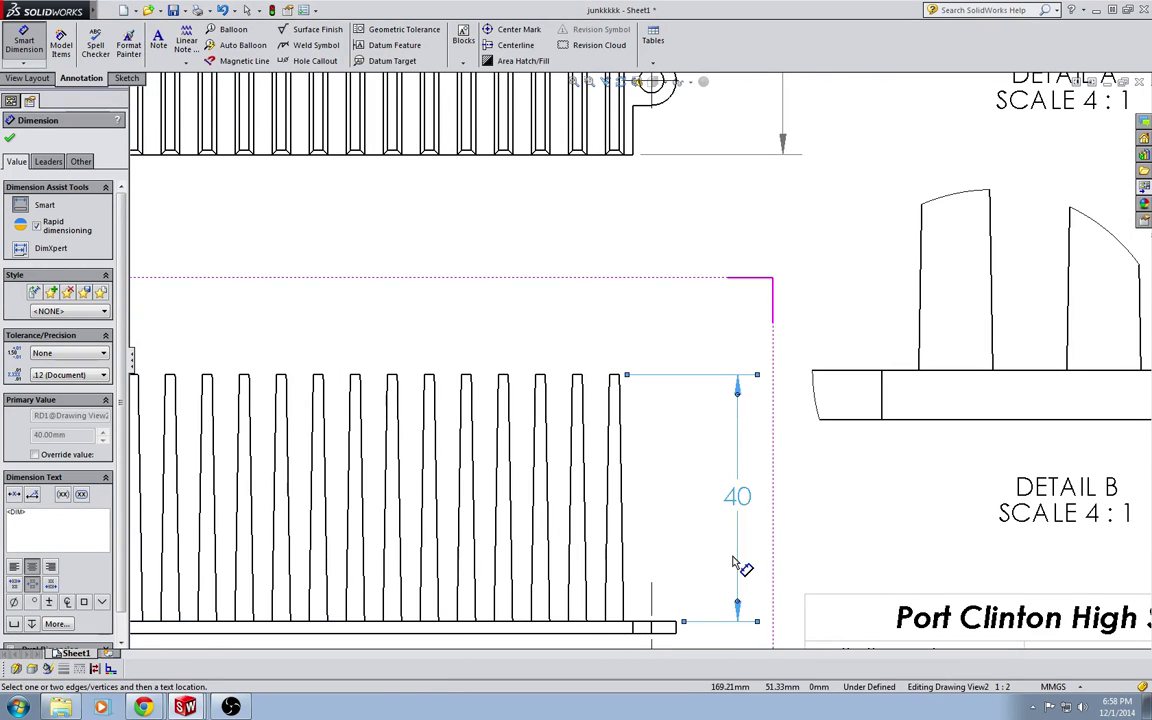
Step: Select the base plate's top and bottom edges for its thickness dimension
scroll(737, 566, up, 1)
scroll(630, 620, down, 4)
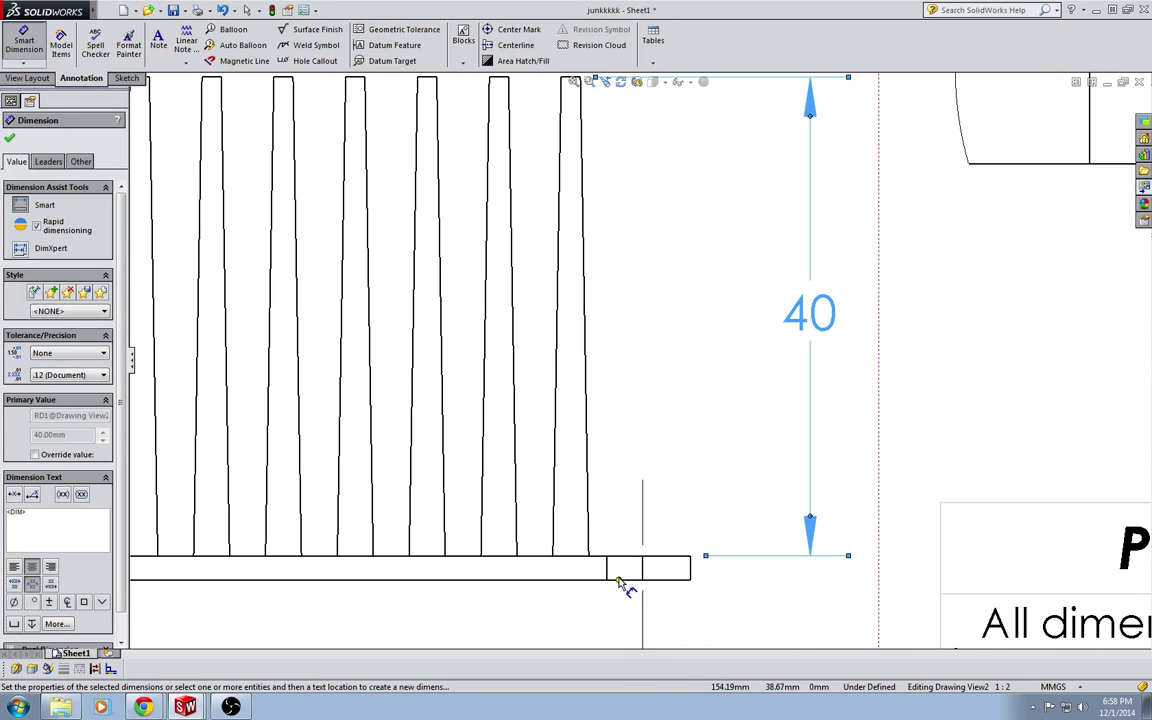
click(625, 579)
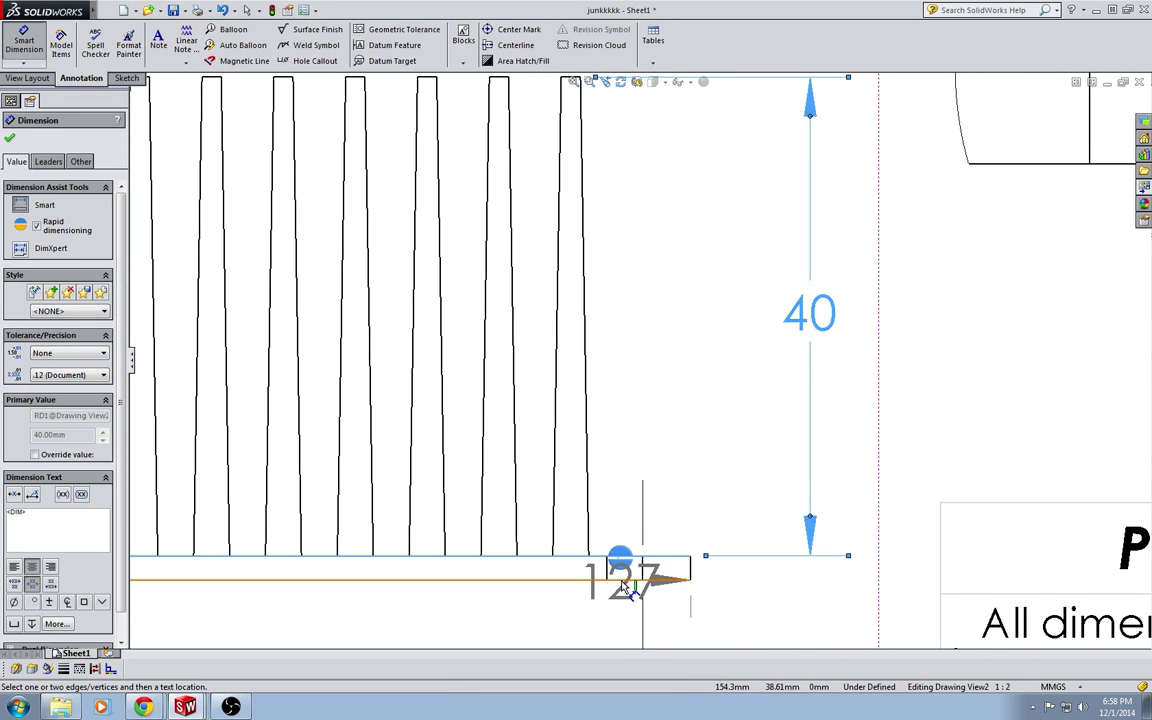
click(686, 579)
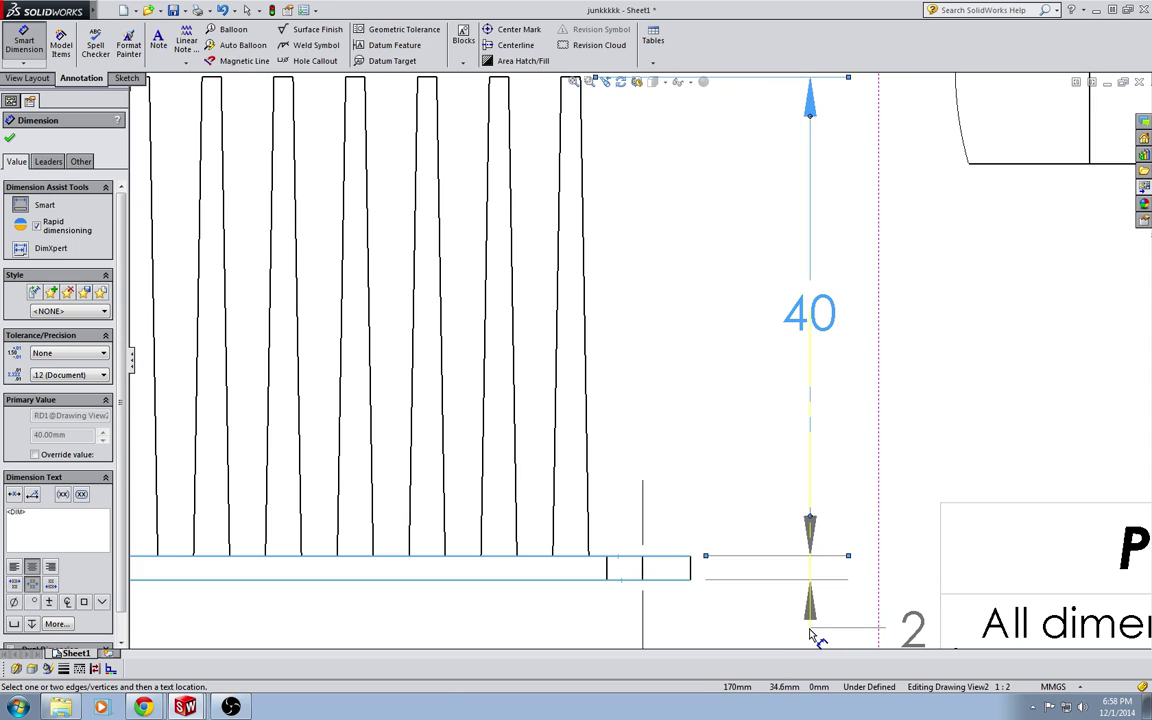
Step: Dimension the 3 mm width of the first fin in Detail B
scroll(816, 637, up, 5)
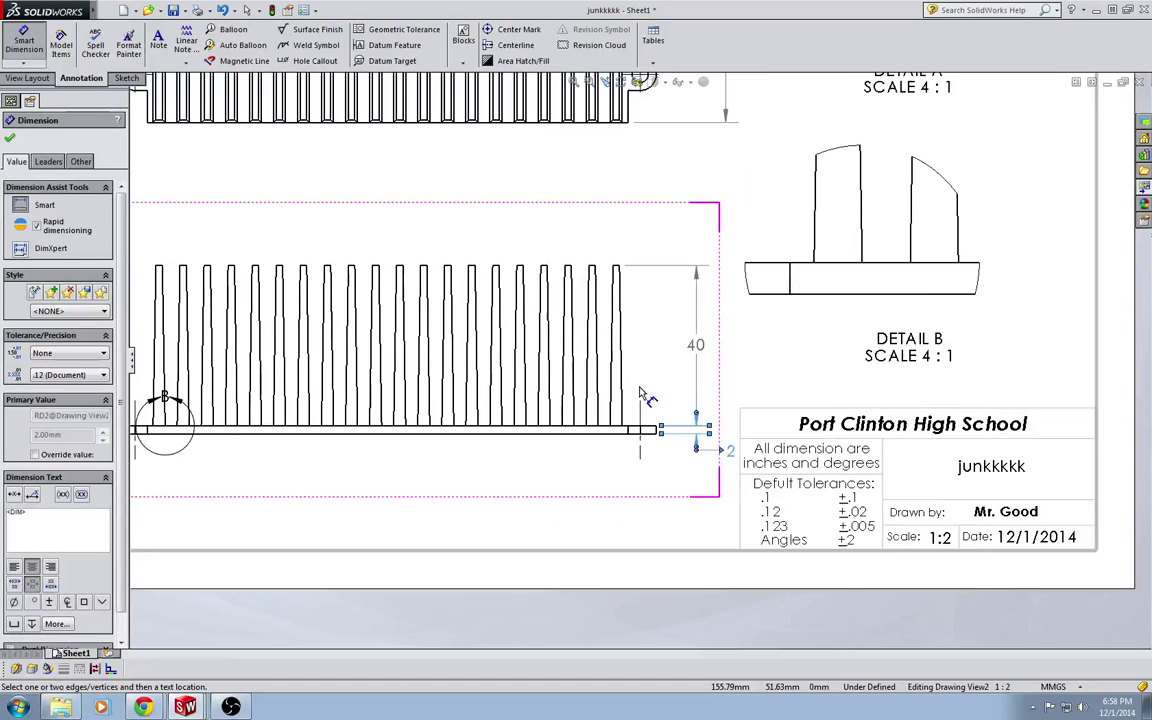
scroll(640, 393, up, 2)
scroll(731, 303, down, 2)
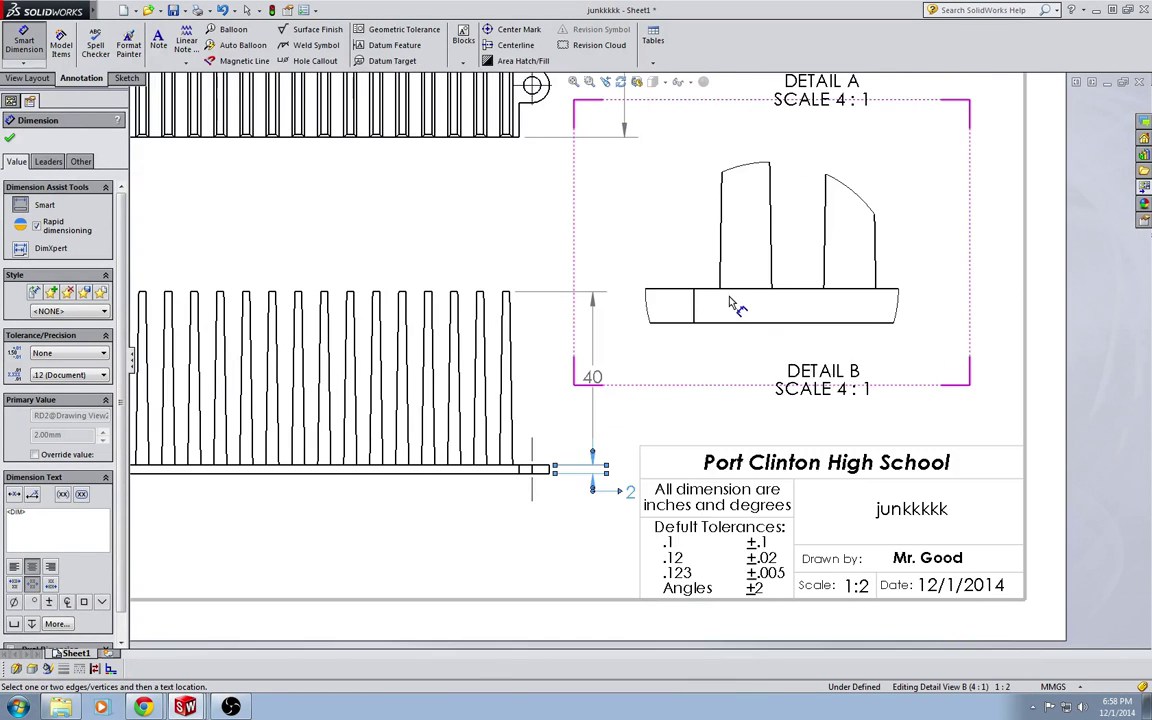
scroll(731, 303, down, 2)
click(700, 299)
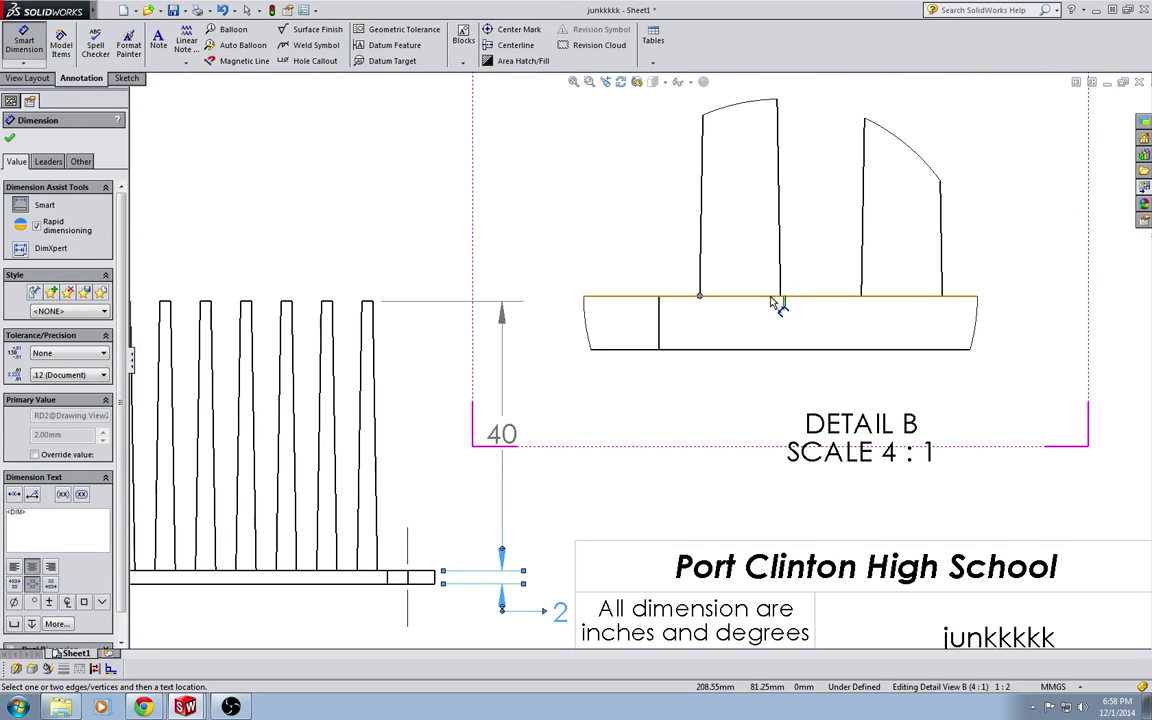
click(781, 296)
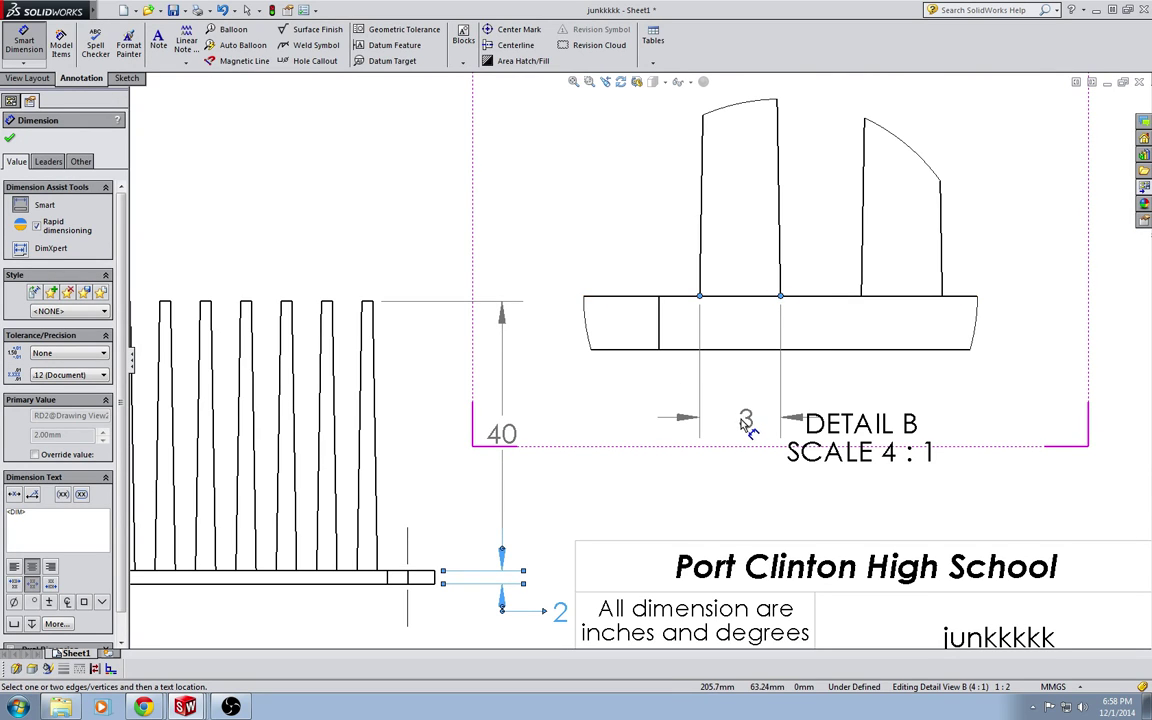
click(739, 387)
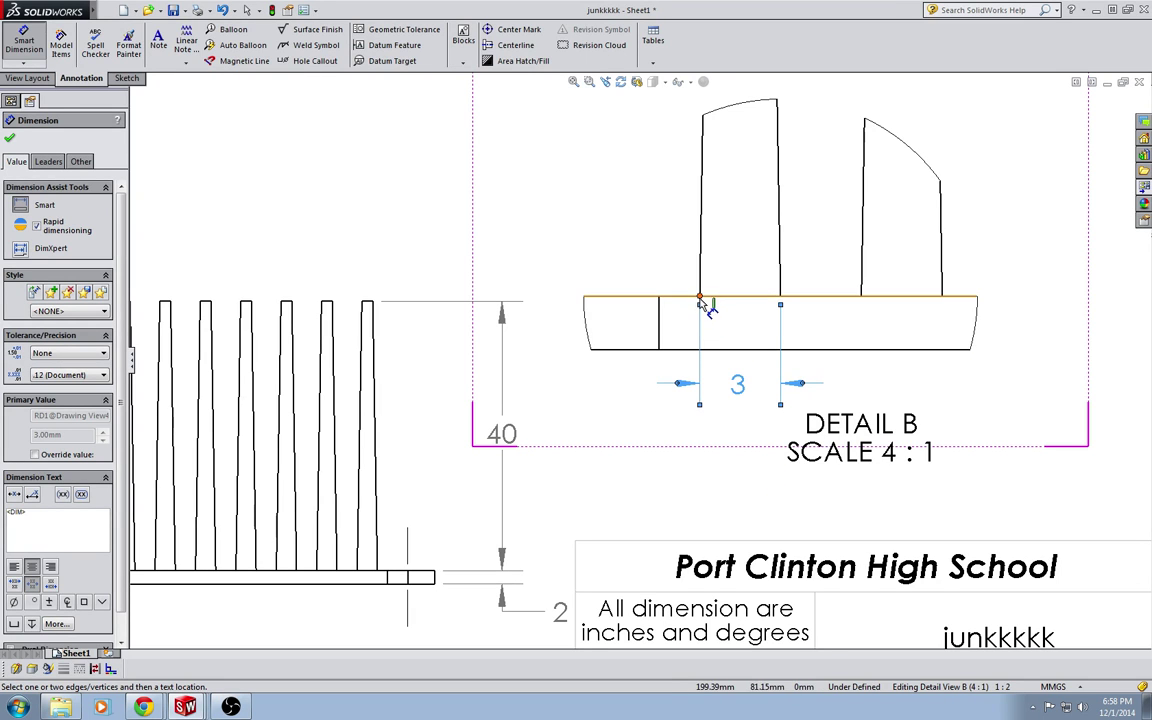
Step: Add the 6 fin spacing and 1.50 edge offset dimensions in Detail B
click(862, 297)
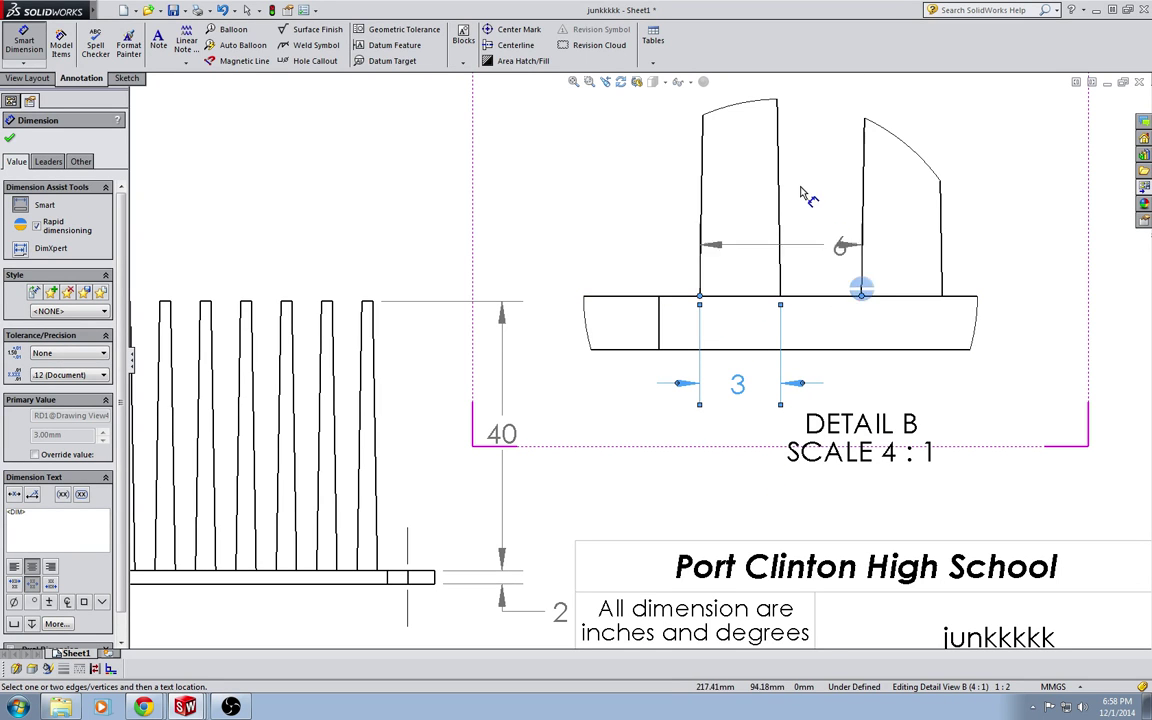
scroll(802, 260, up, 4)
click(710, 207)
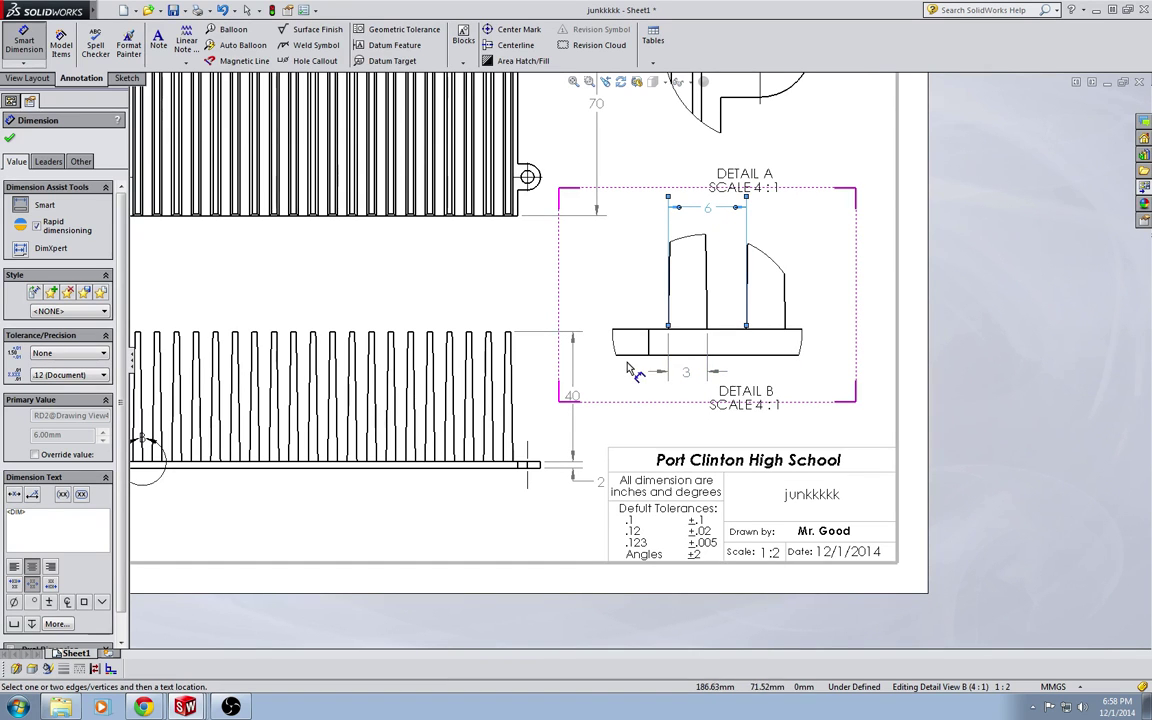
scroll(645, 365, down, 3)
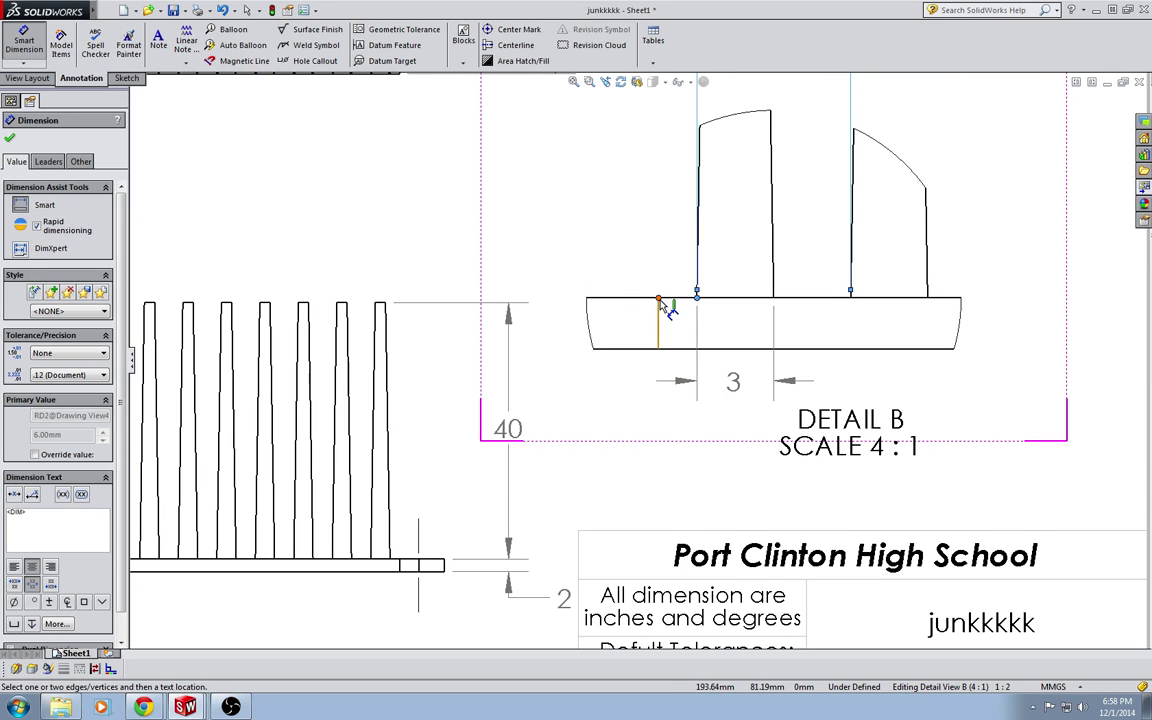
click(659, 300)
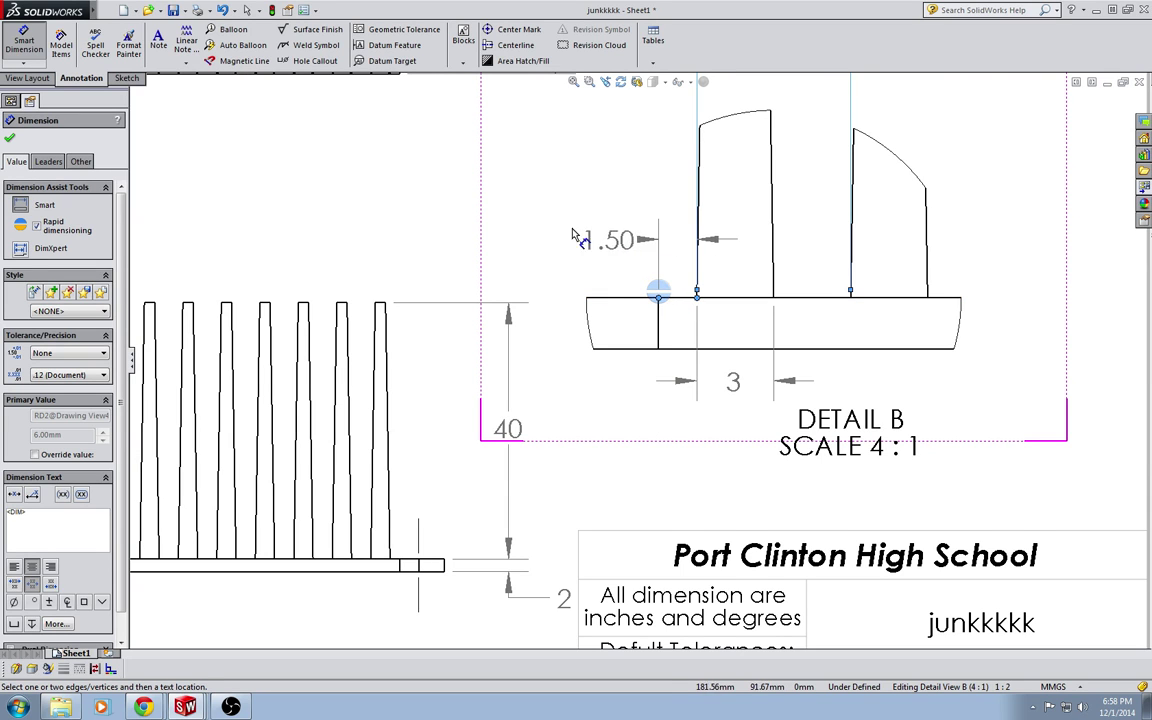
scroll(555, 193, up, 3)
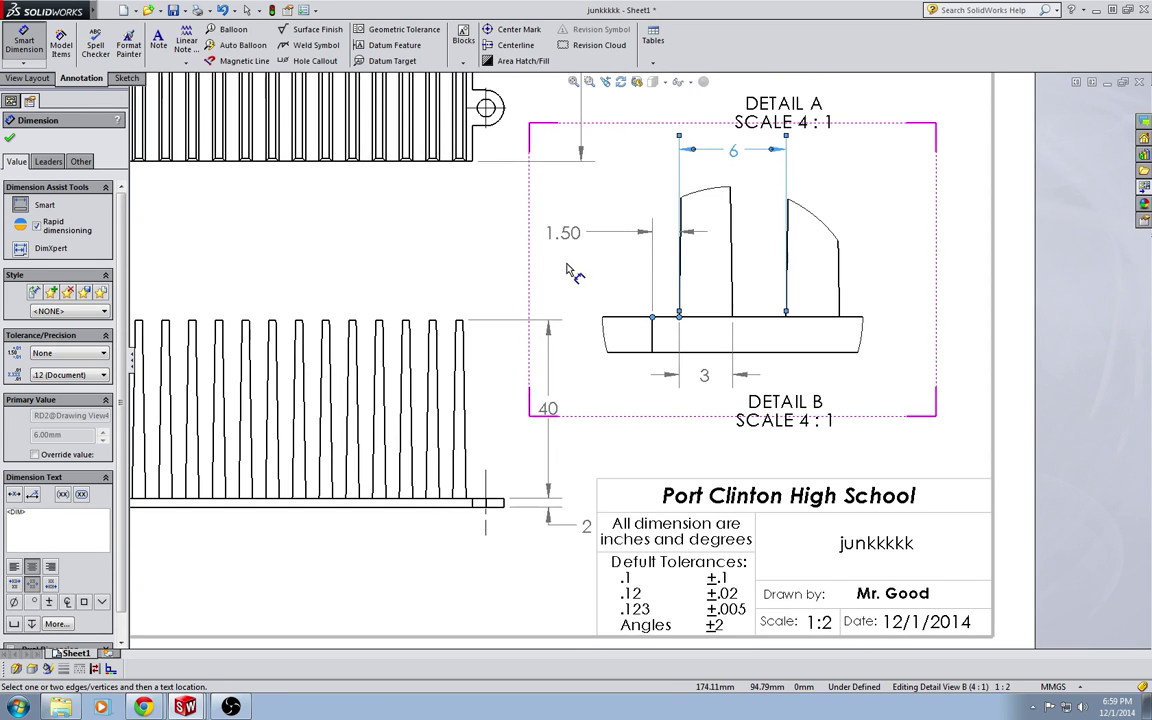
click(589, 379)
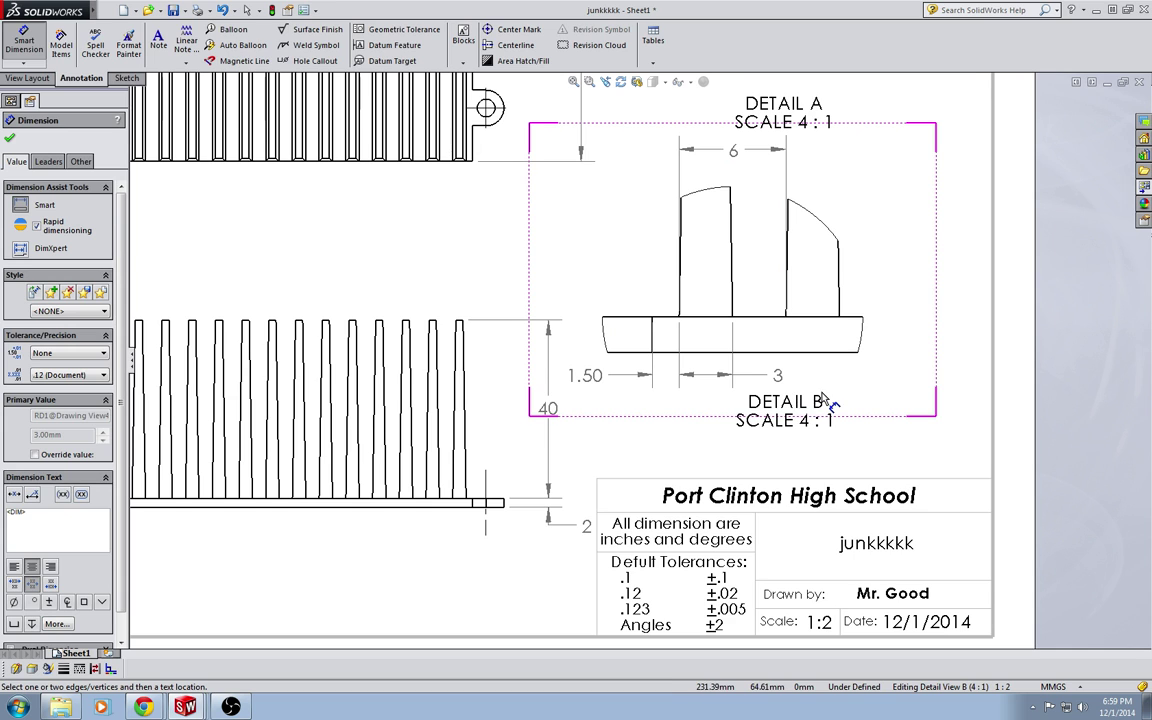
scroll(822, 398, up, 3)
Step: Dimension Detail A's Ø4 hole, R4 outer arc and 3 width, then exit Smart Dimension
scroll(735, 180, down, 3)
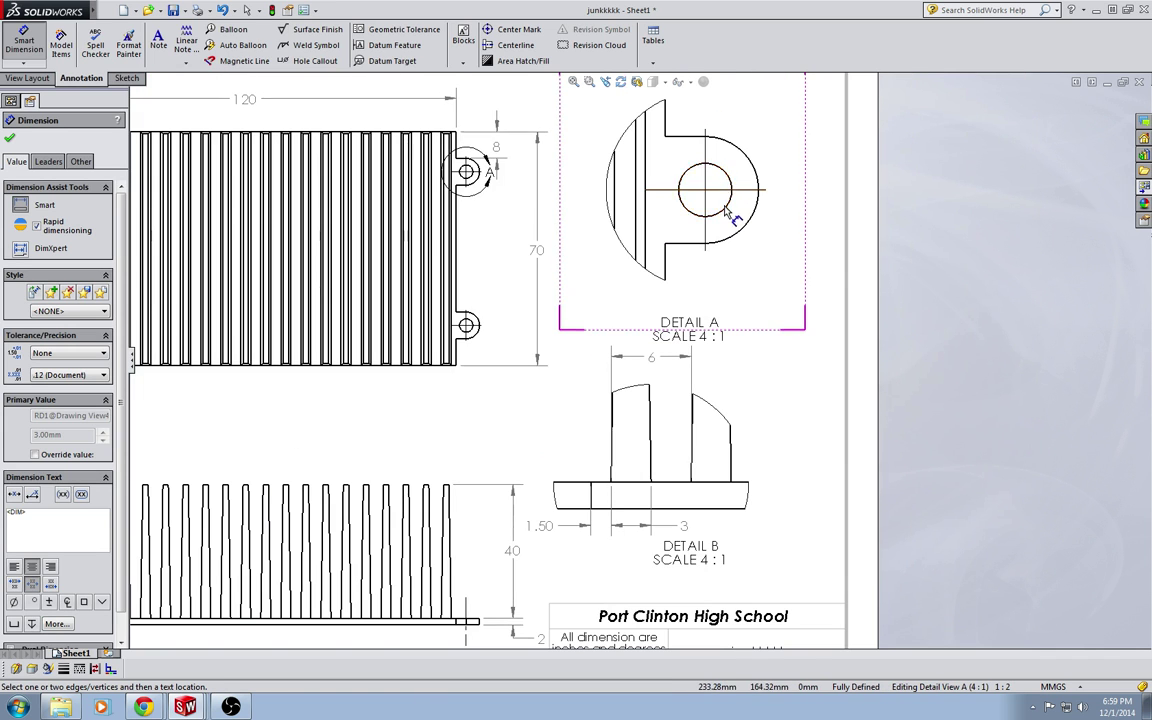
click(740, 190)
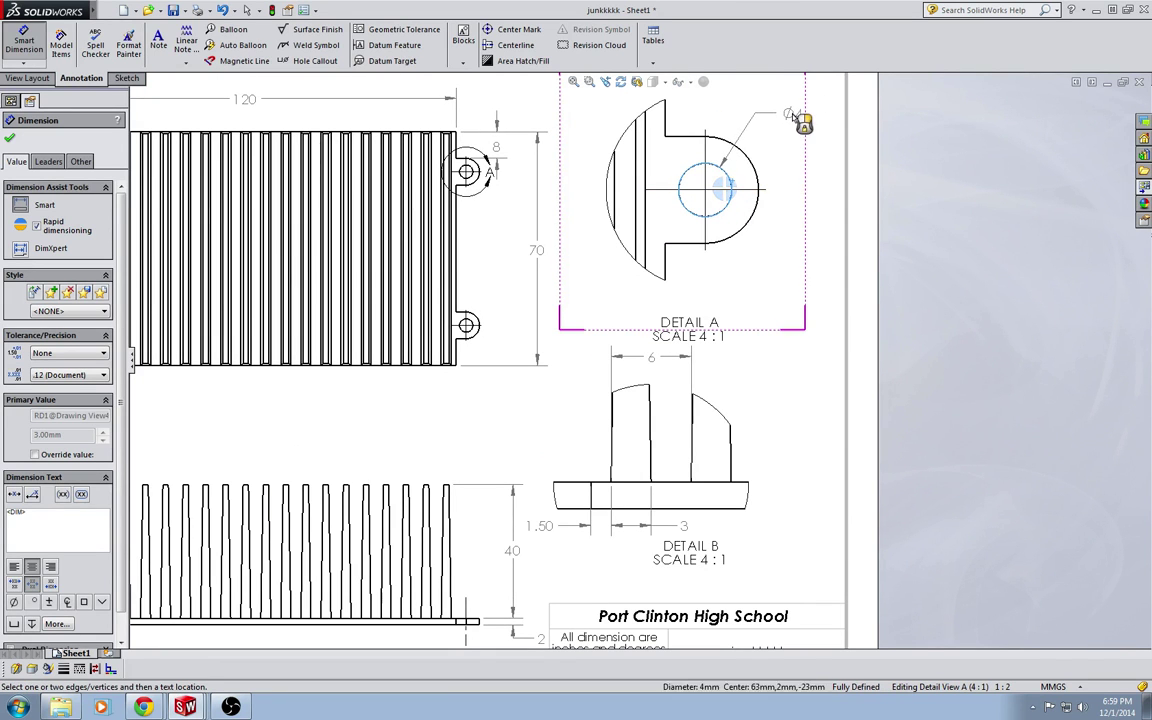
click(782, 260)
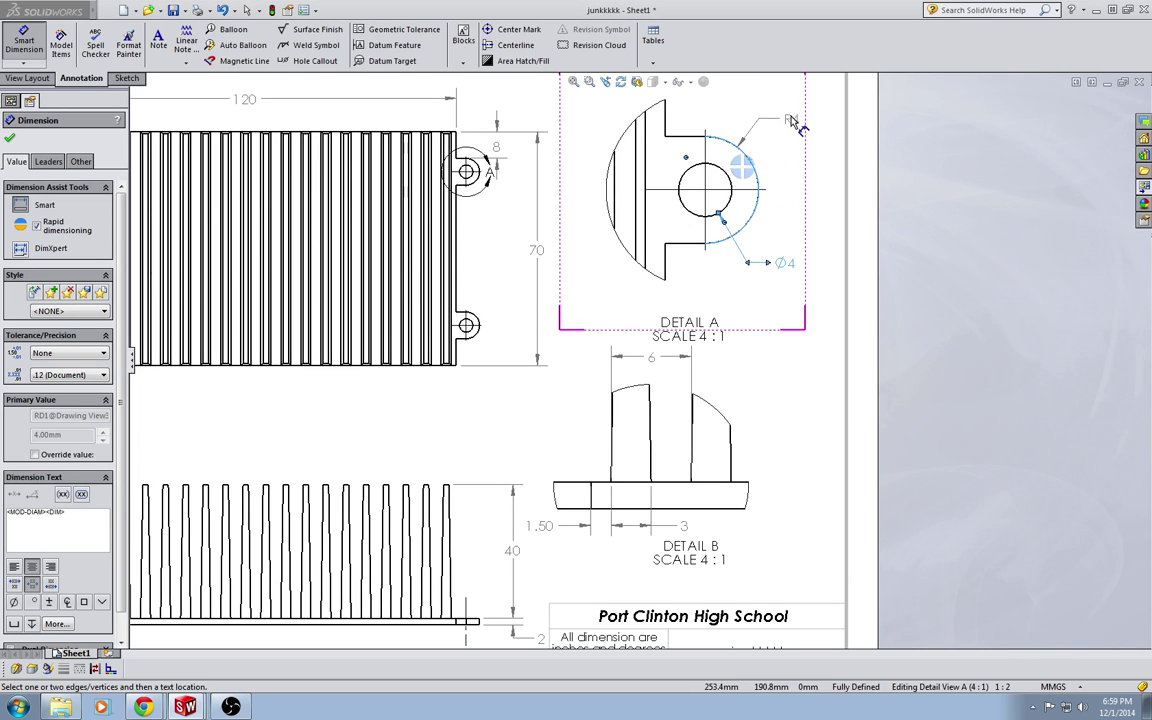
click(740, 143)
scroll(706, 132, up, 2)
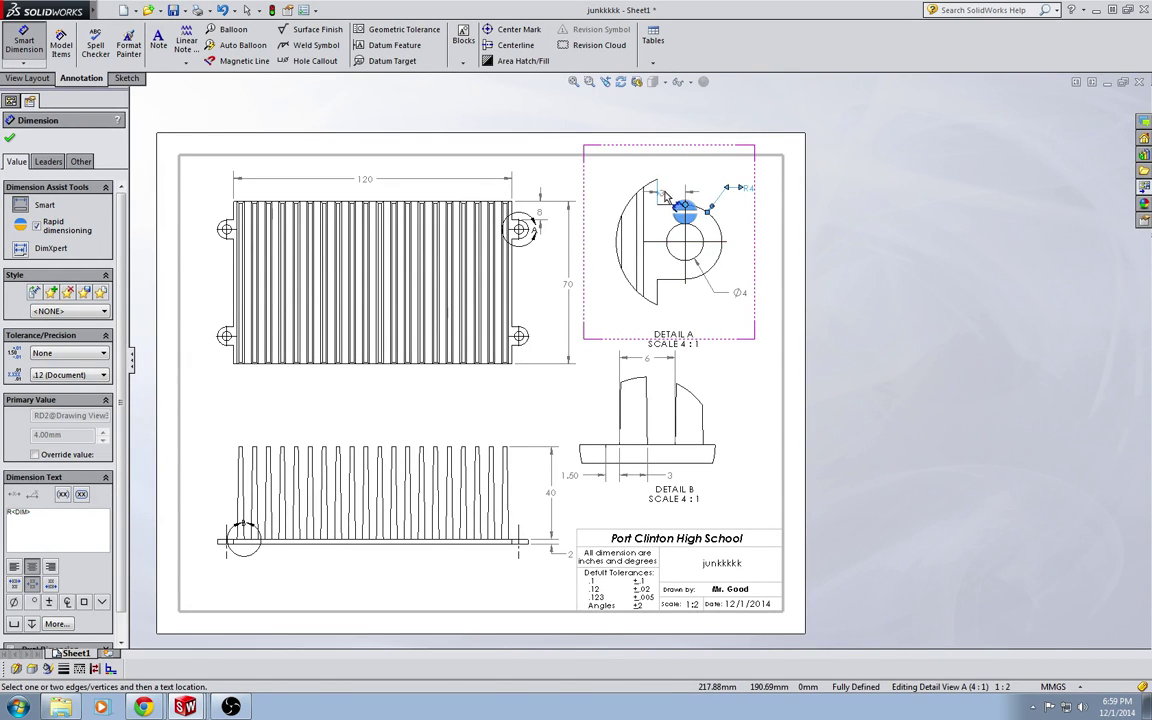
click(675, 178)
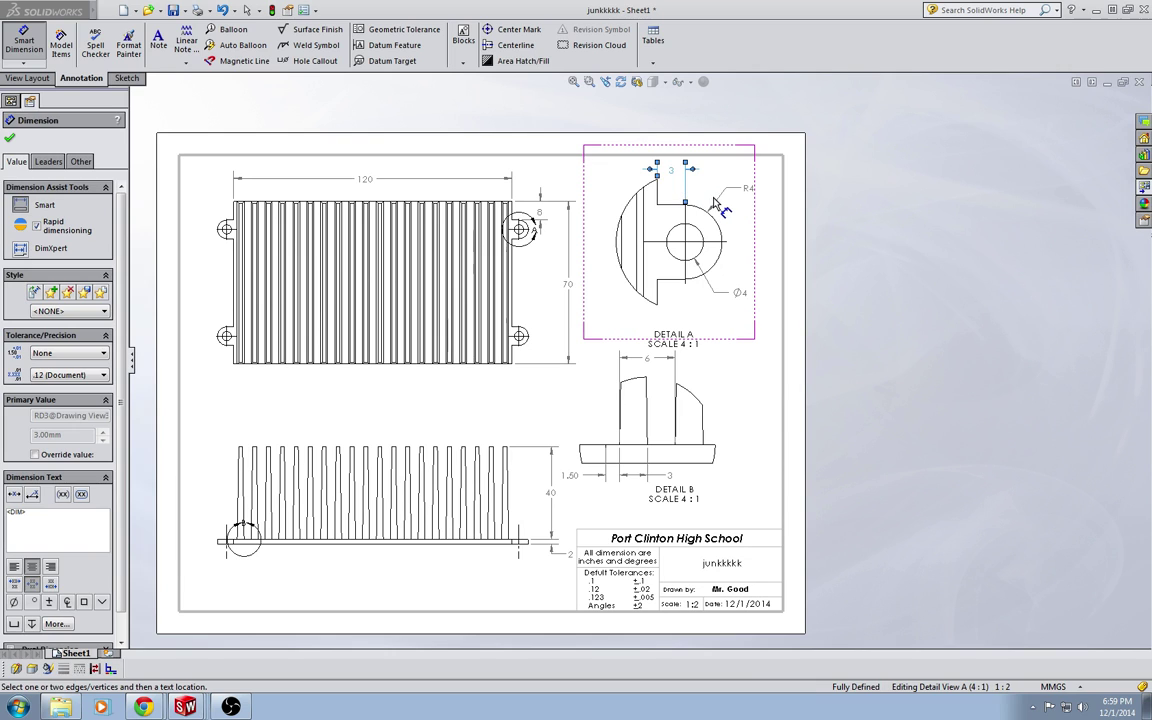
key(Escape)
key(Escape)
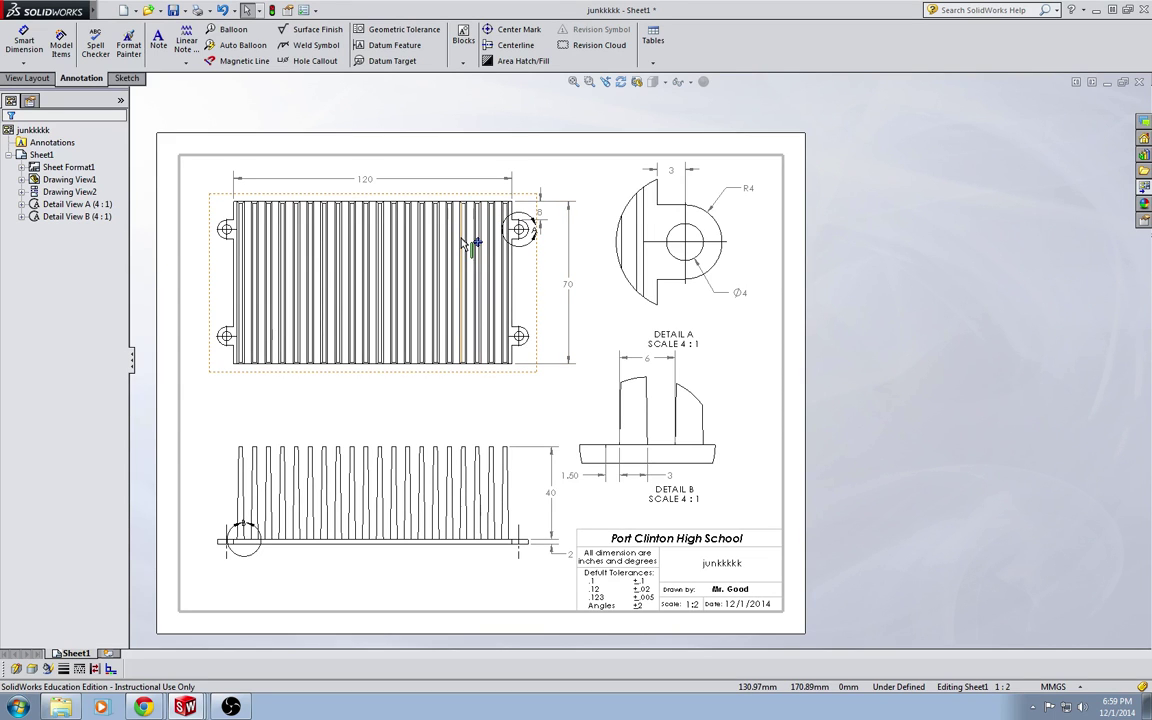
Step: Change the title block note from inches to mm, then return to editing the sheet
right_click(519, 590)
click(527, 331)
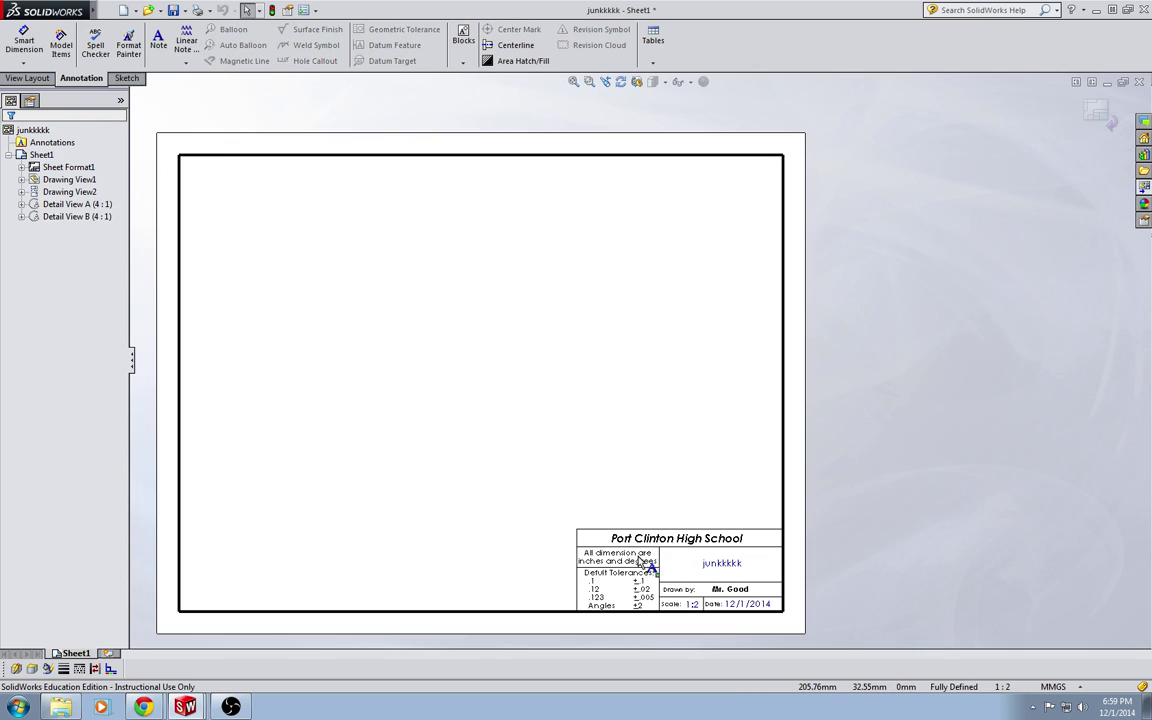
double_click(600, 562)
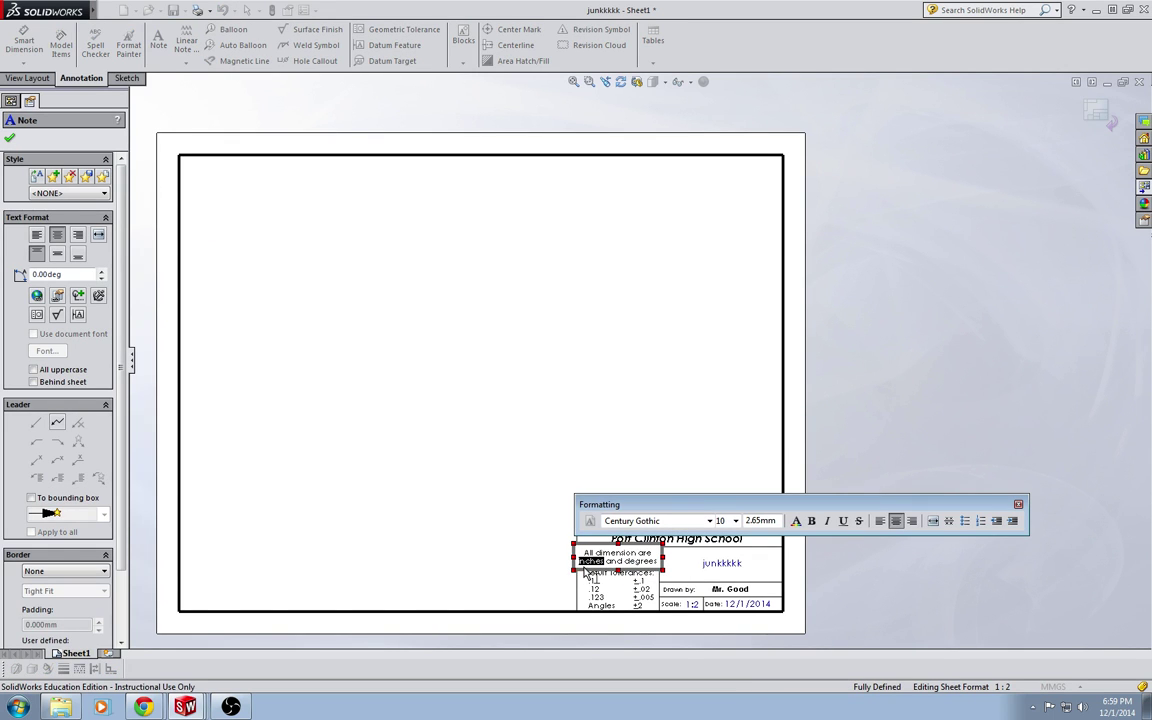
text(mm)
click(632, 463)
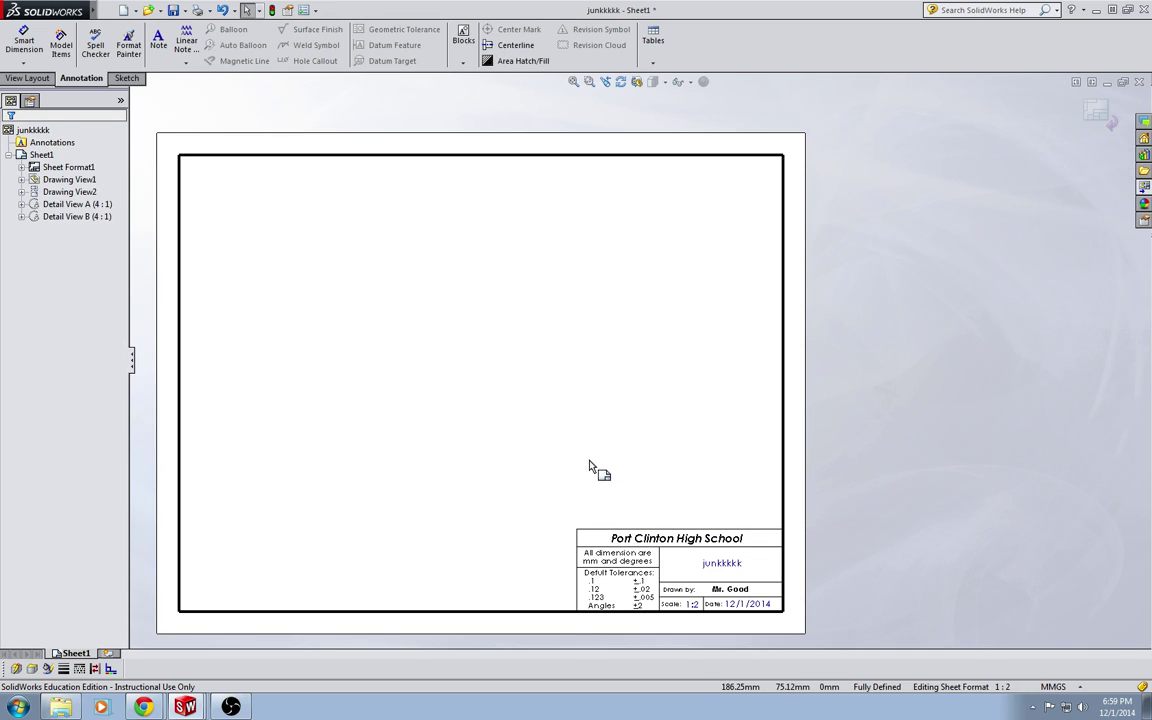
right_click(670, 477)
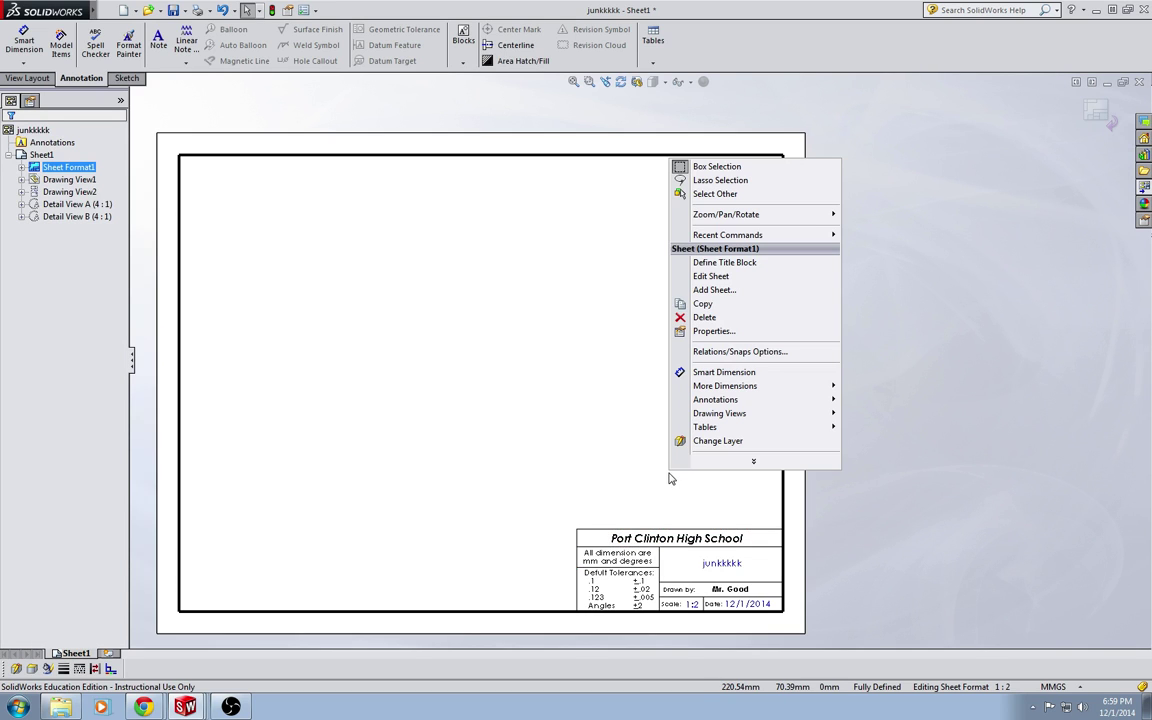
click(737, 278)
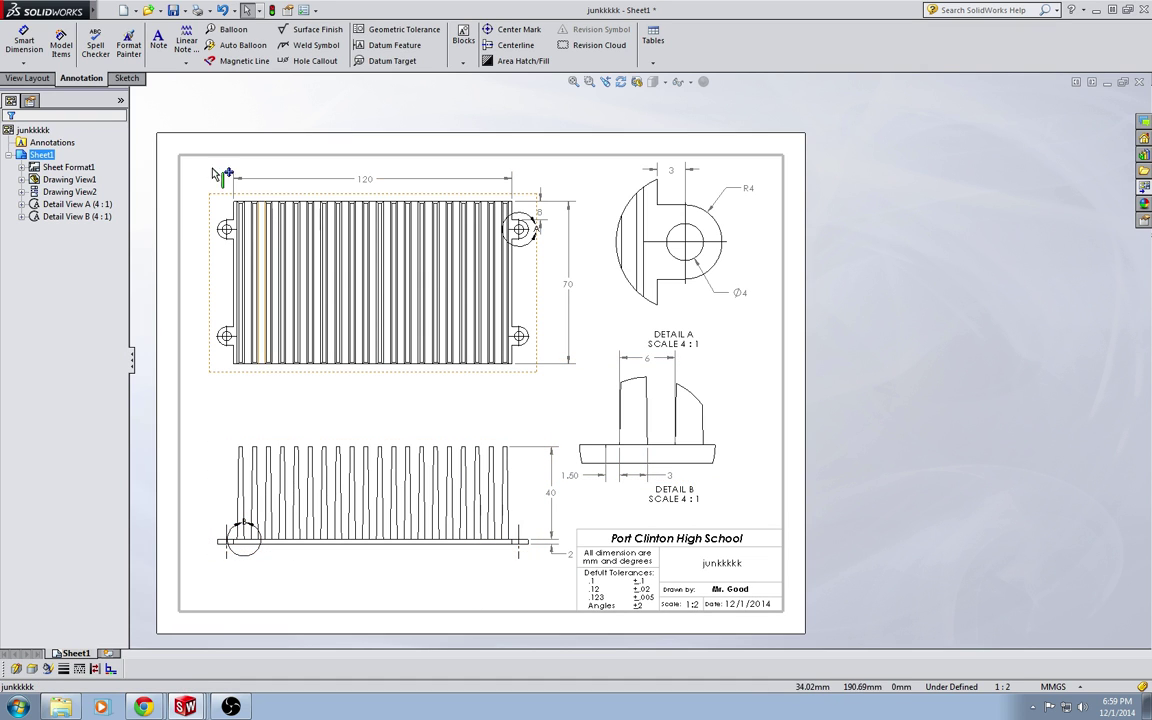
Step: Place a 'Material= Copper' note below the side view
click(310, 568)
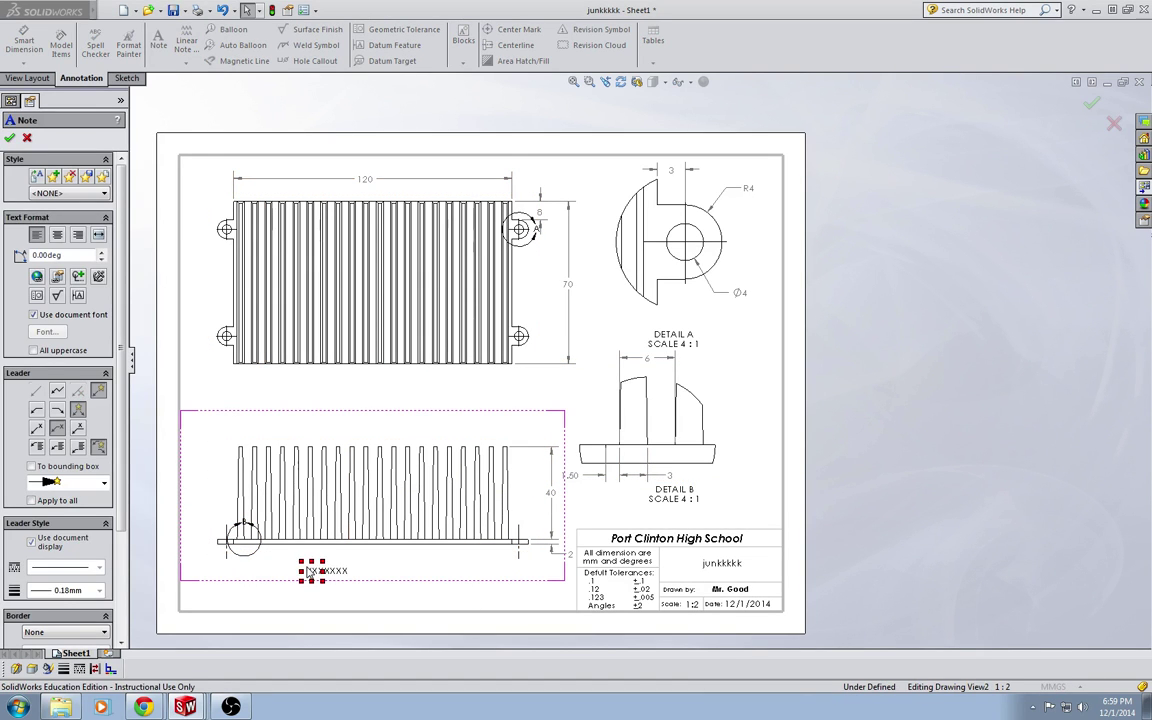
text(Material)
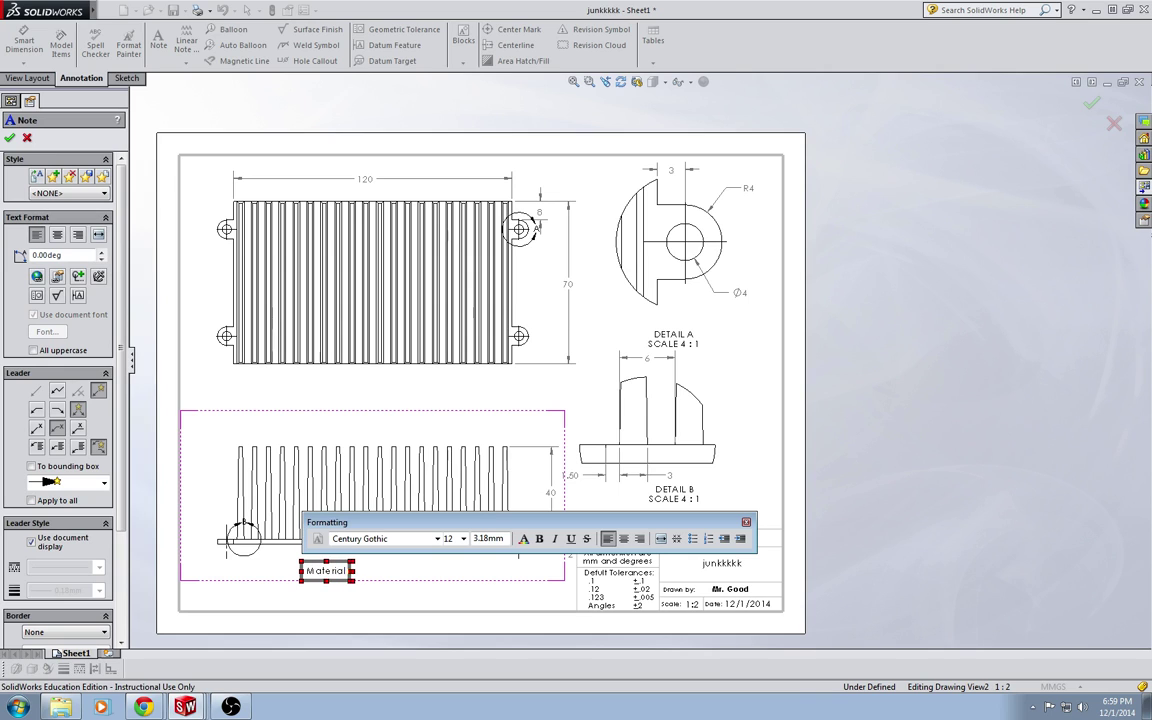
text(= Copper)
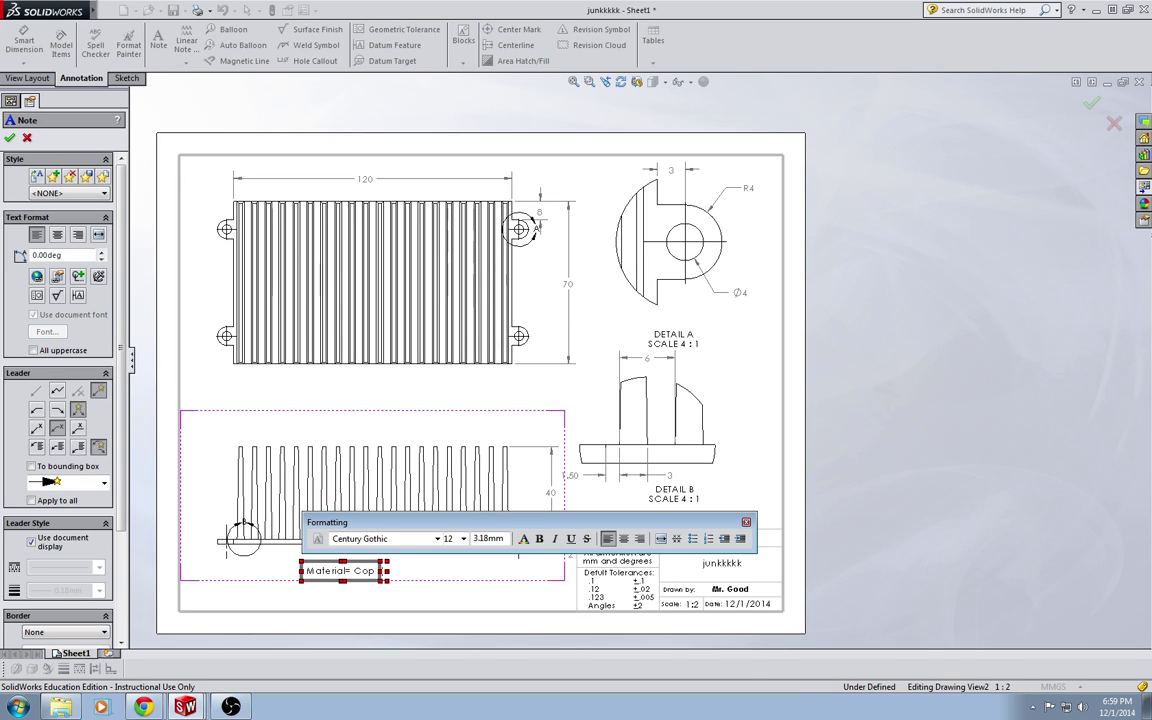
click(331, 590)
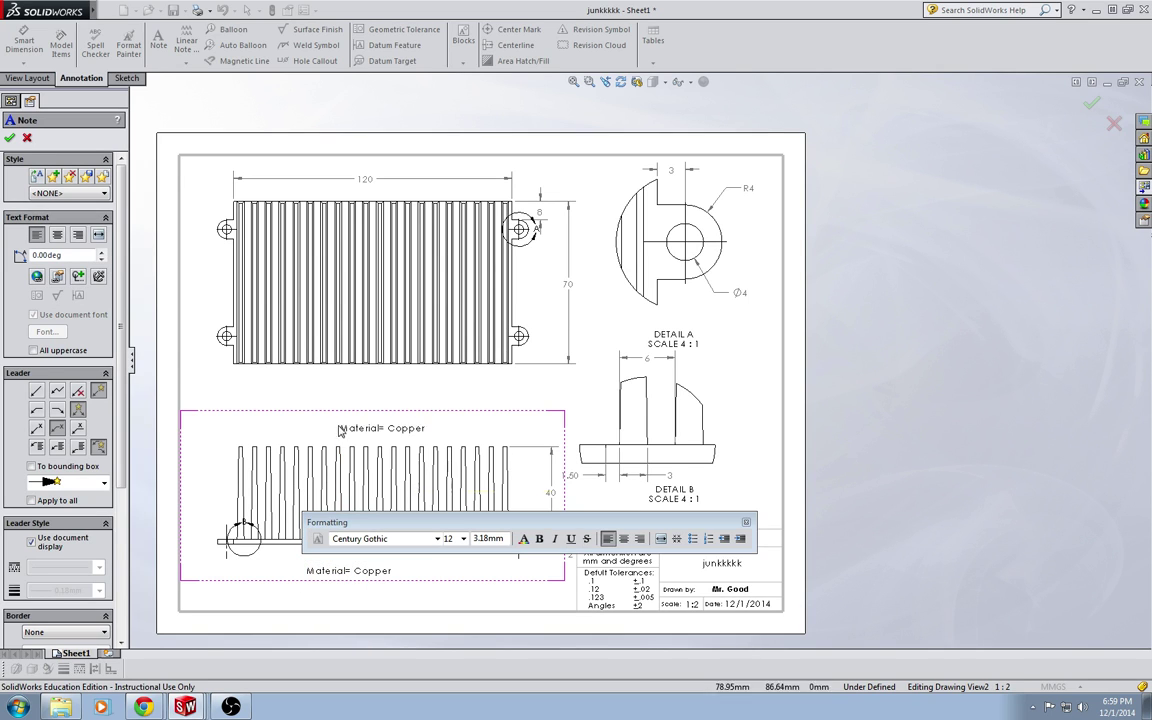
key(Escape)
click(158, 45)
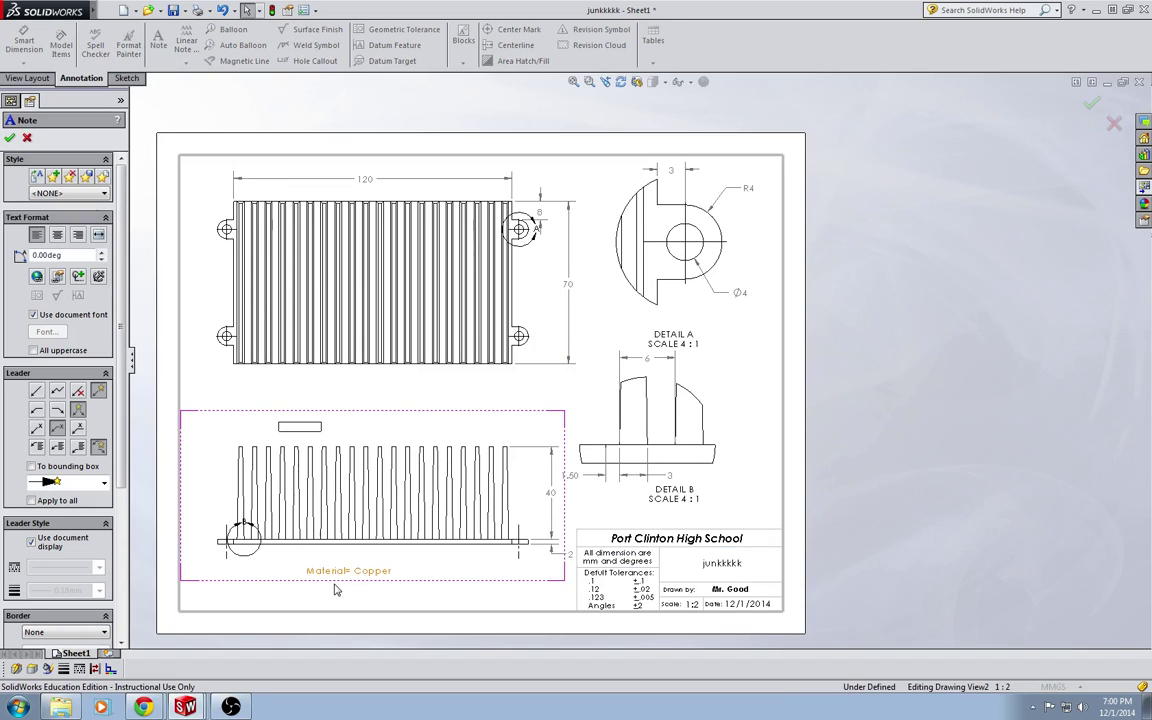
click(320, 598)
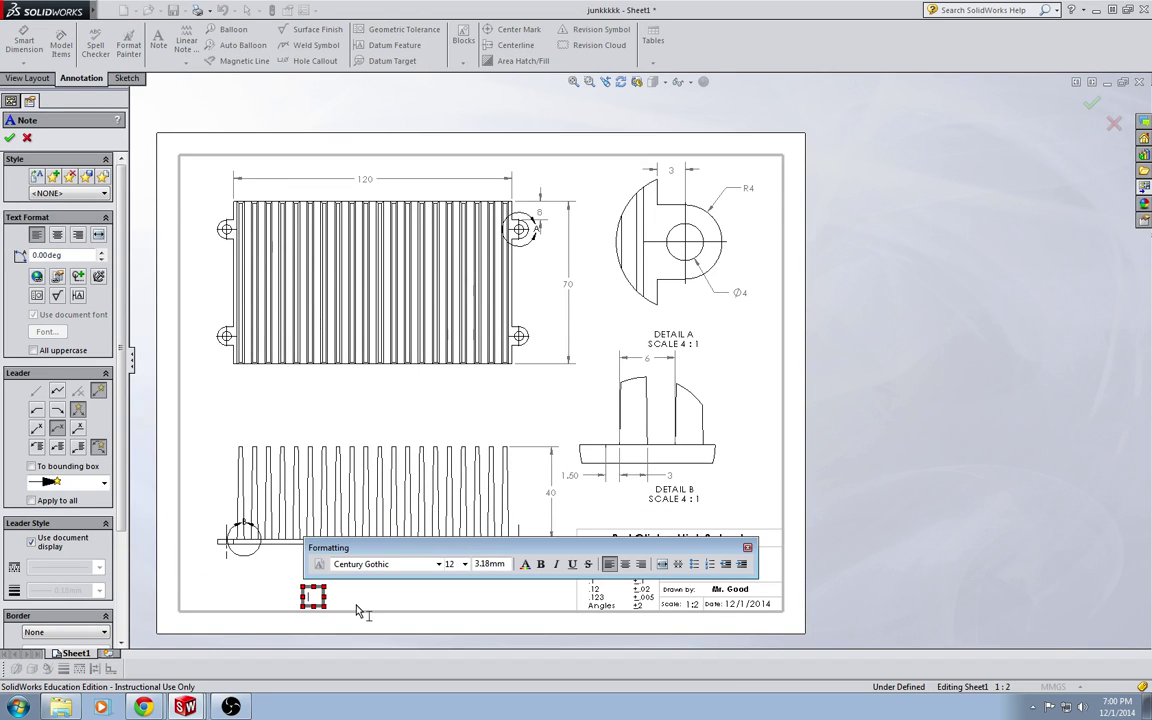
key(Escape)
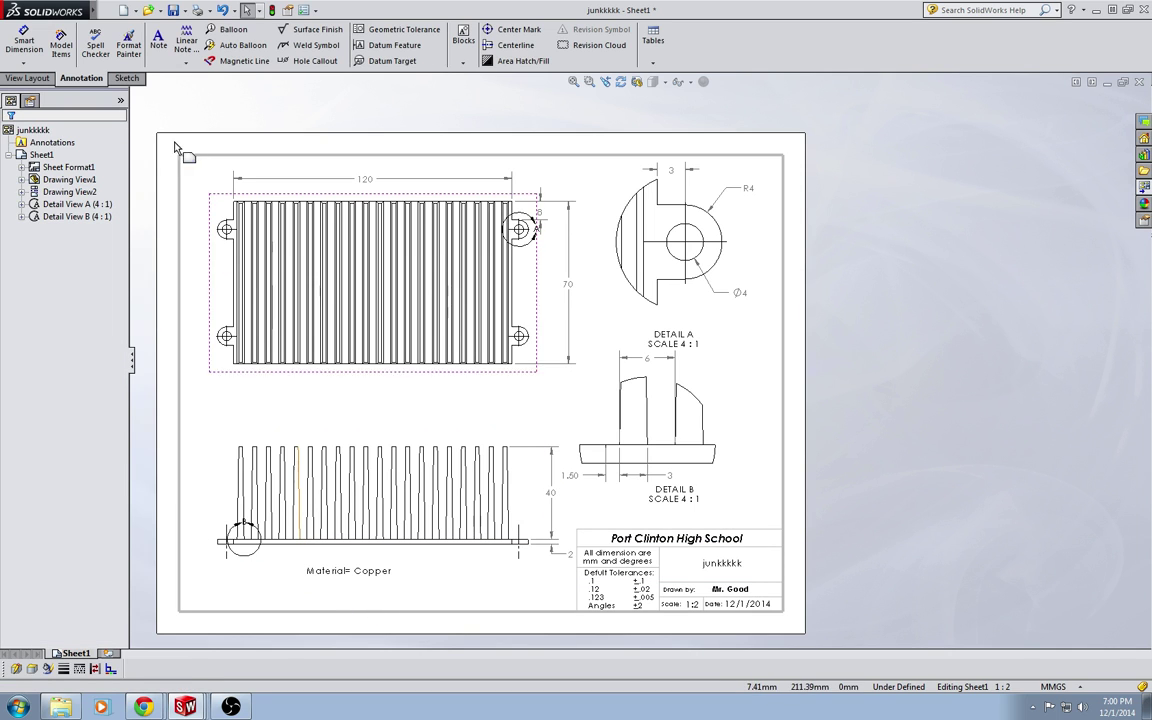
Step: Place a 'Total Surface Area Exposed to Air=' note below the material note
click(160, 45)
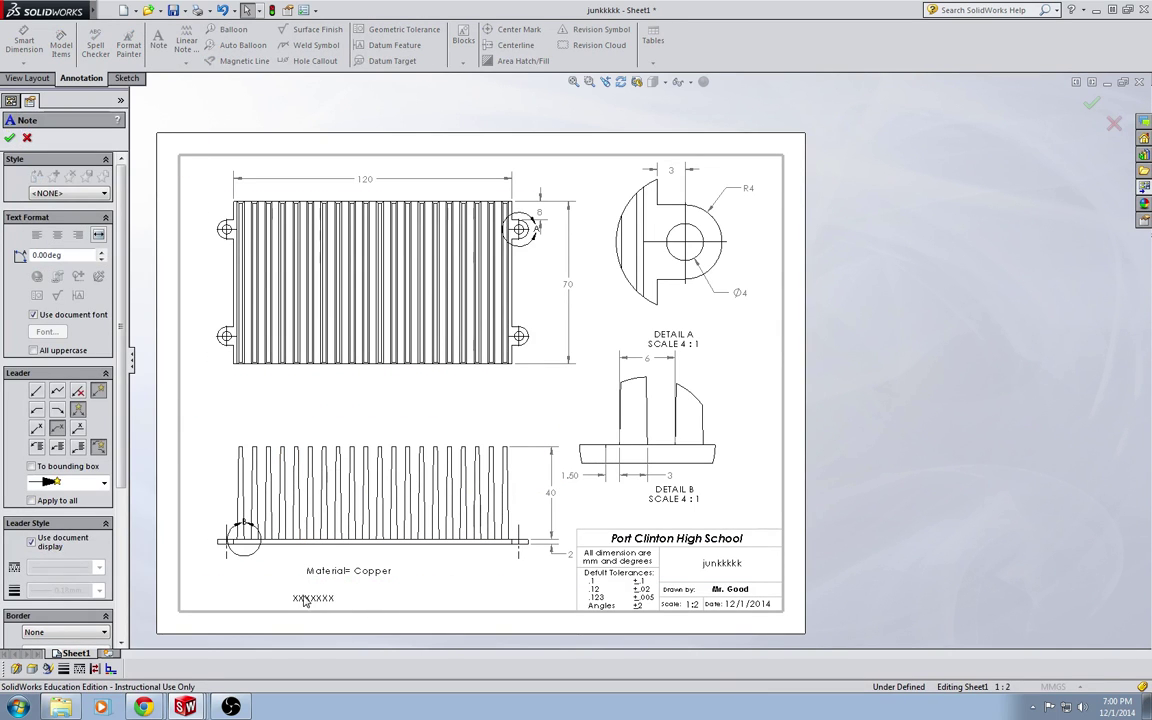
click(298, 598)
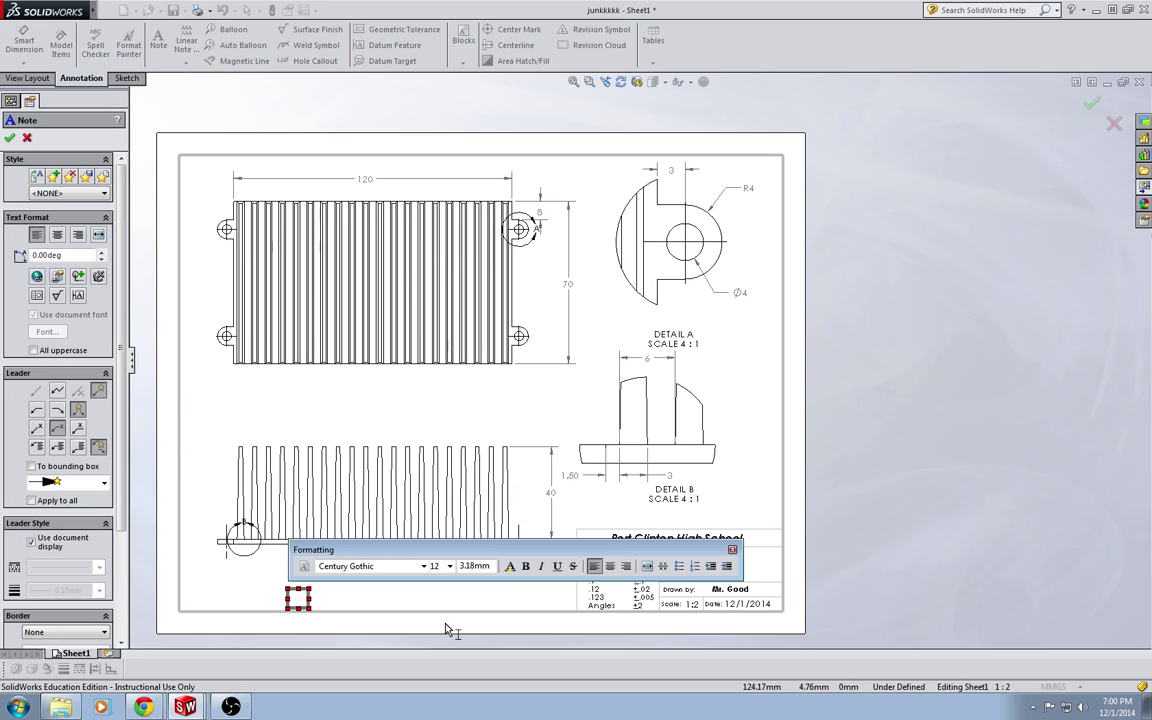
text(Total Surf)
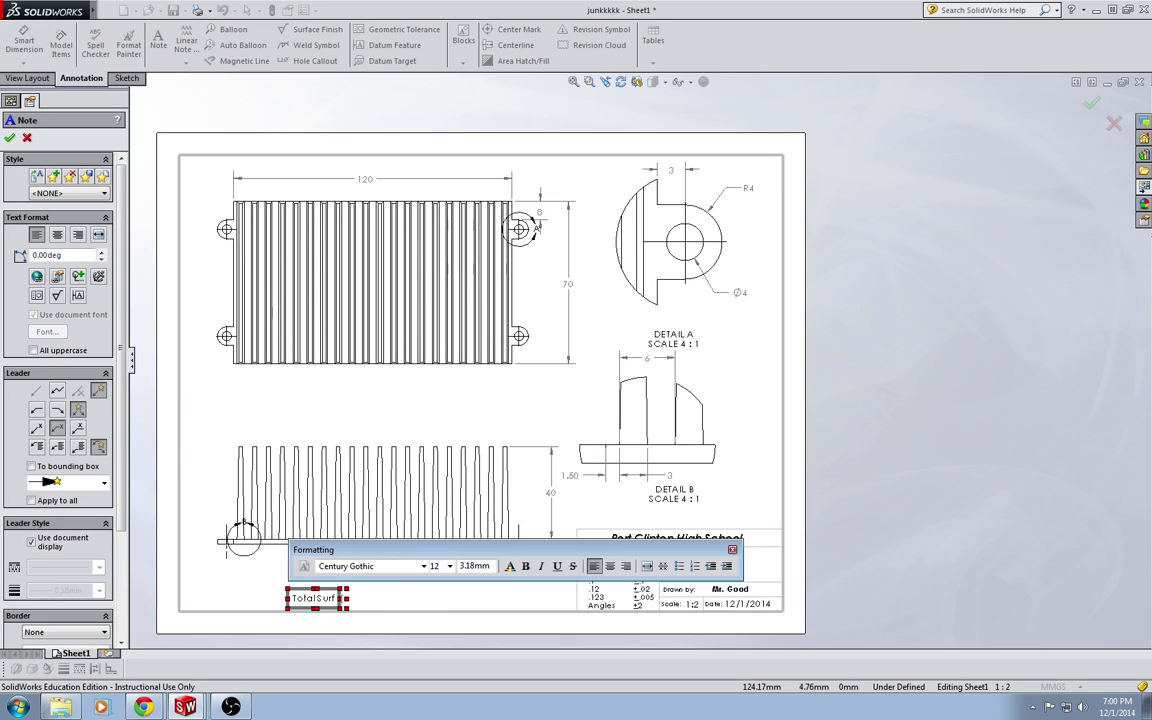
text(ace Area E)
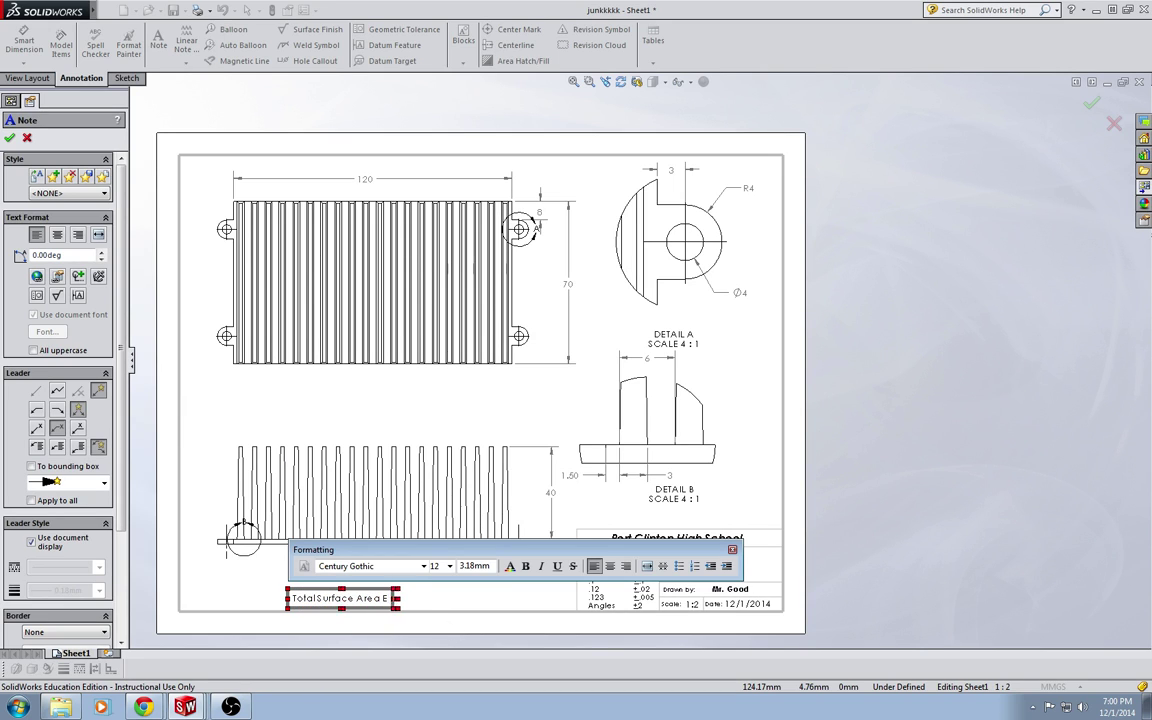
text(xposed to Air=)
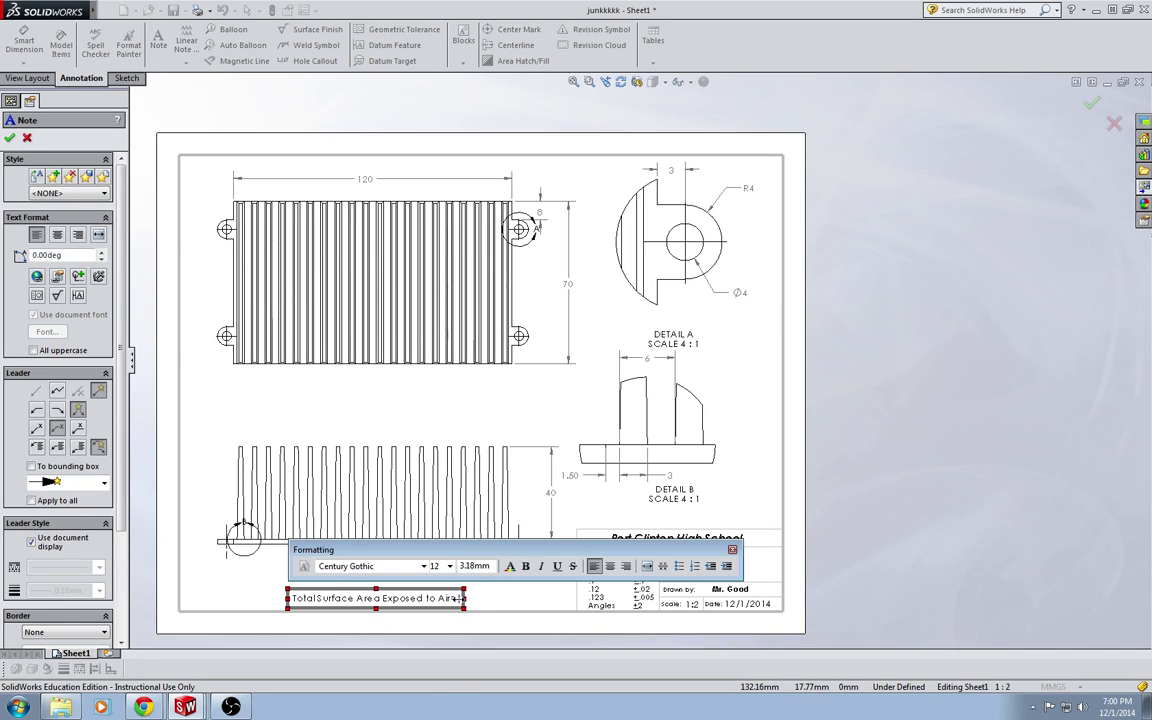
click(453, 540)
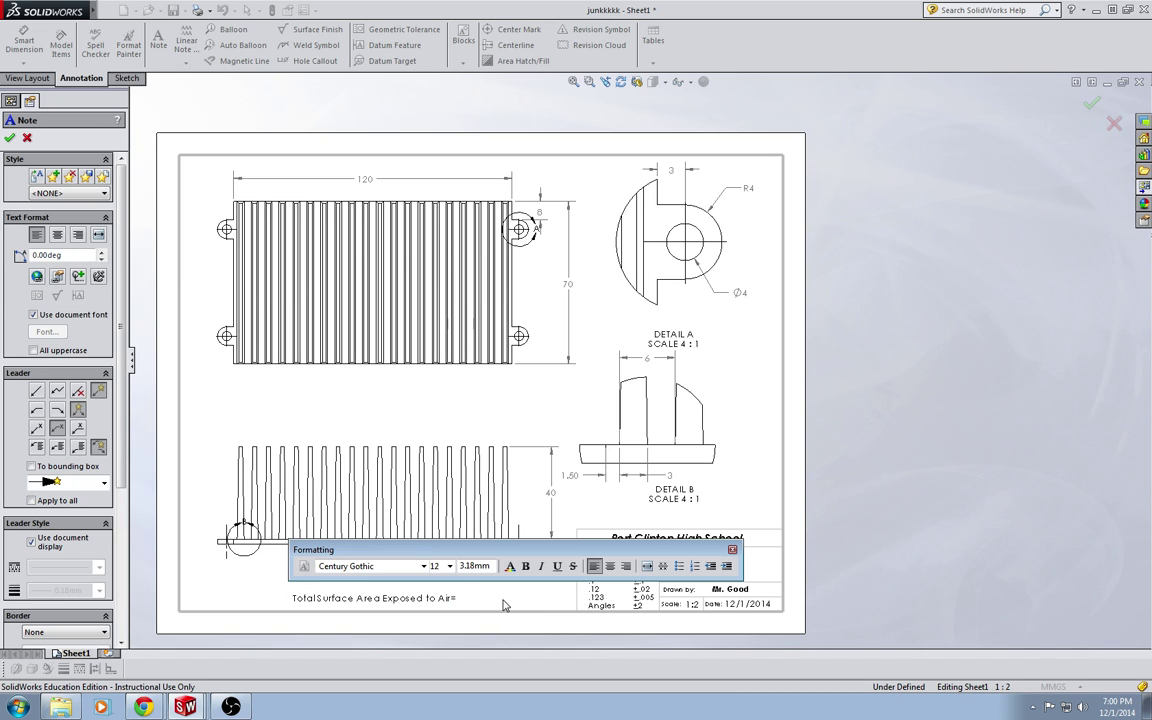
key(Escape)
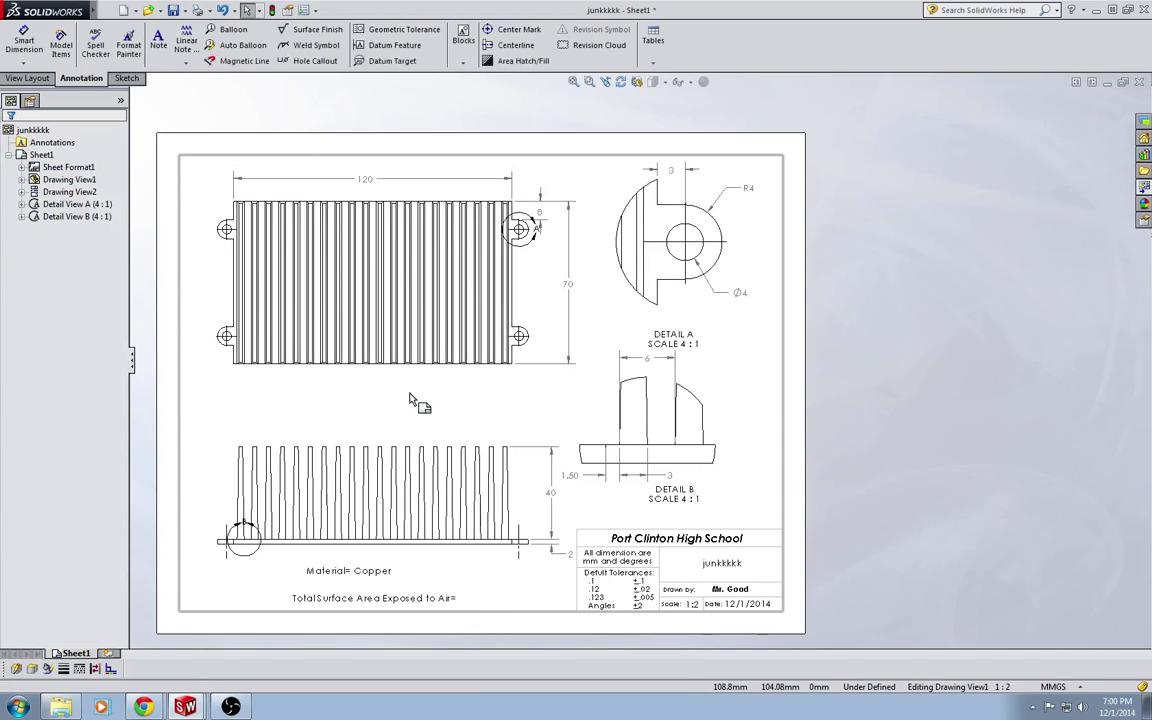
Step: Add a leadered fin note: '20 Equally Spaced Fins' and 'Draft All Verticle Surfaces 1°'
click(260, 459)
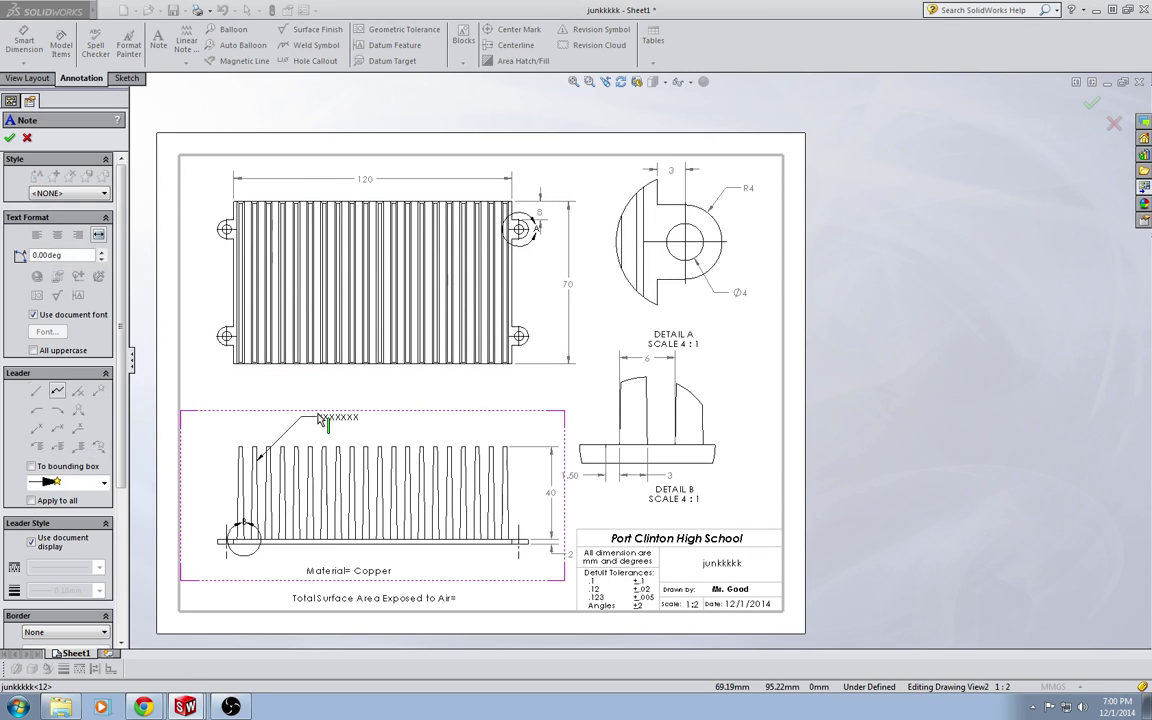
click(320, 418)
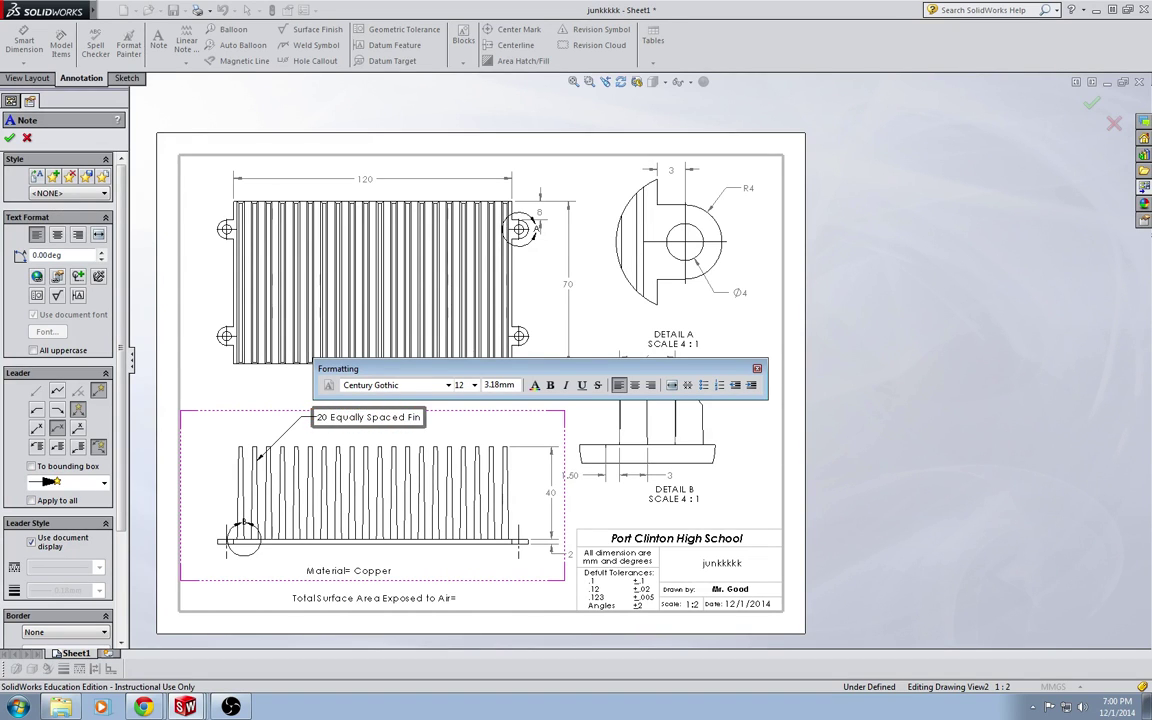
text(20 Equally Spaced Fins)
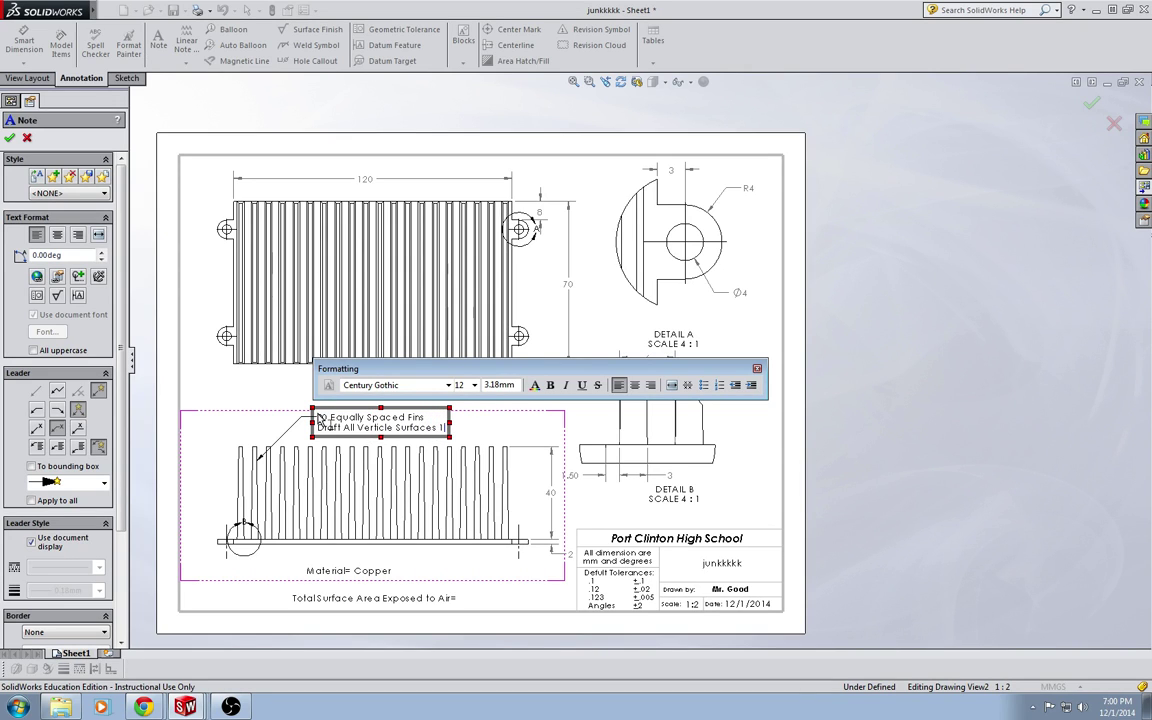
click(78, 277)
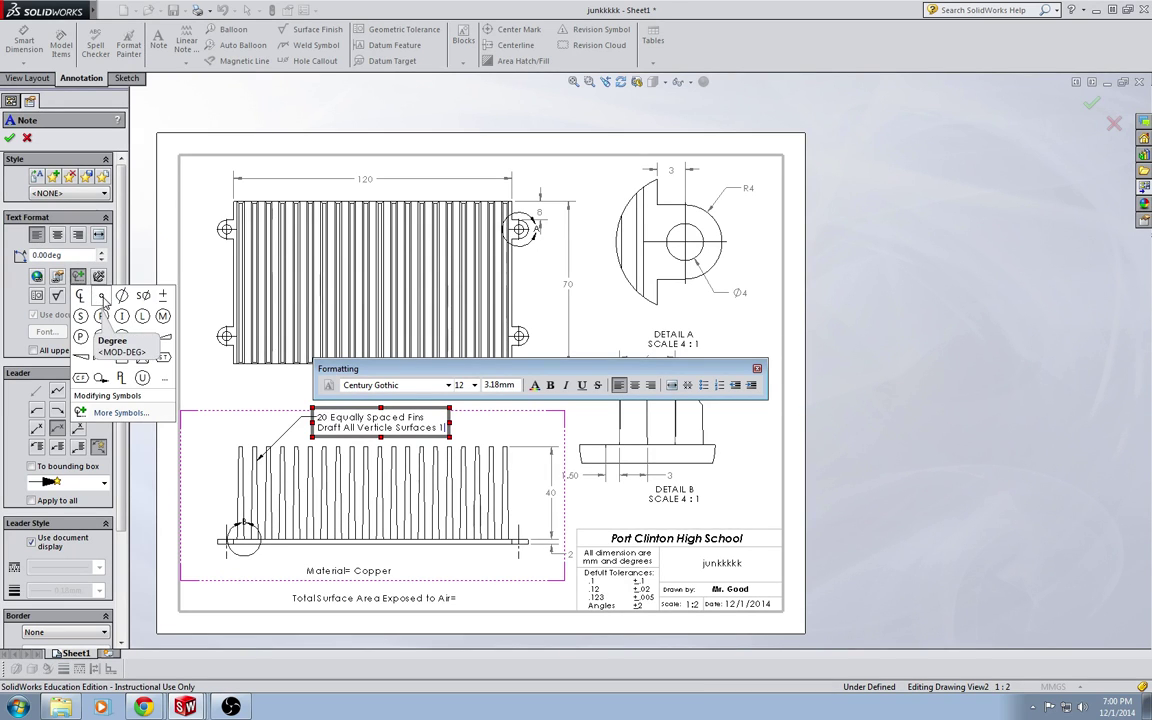
click(101, 298)
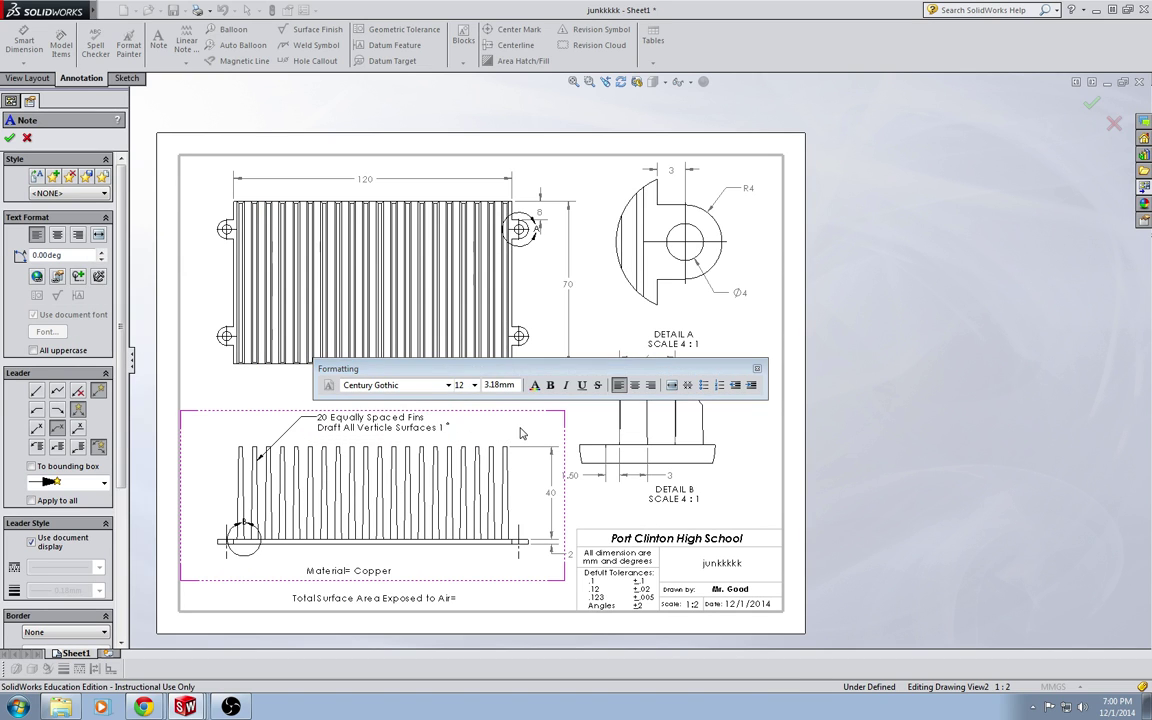
Step: Finish the fin note and nudge Detail B slightly right and down
click(552, 415)
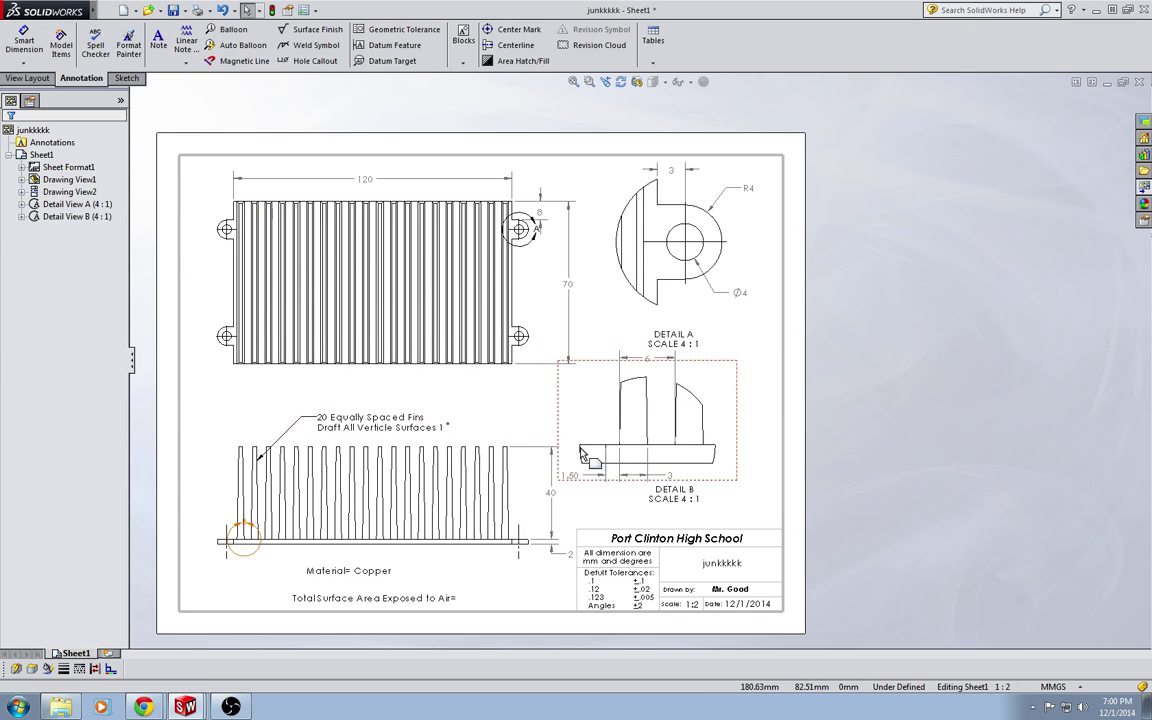
drag(666, 384, 690, 390)
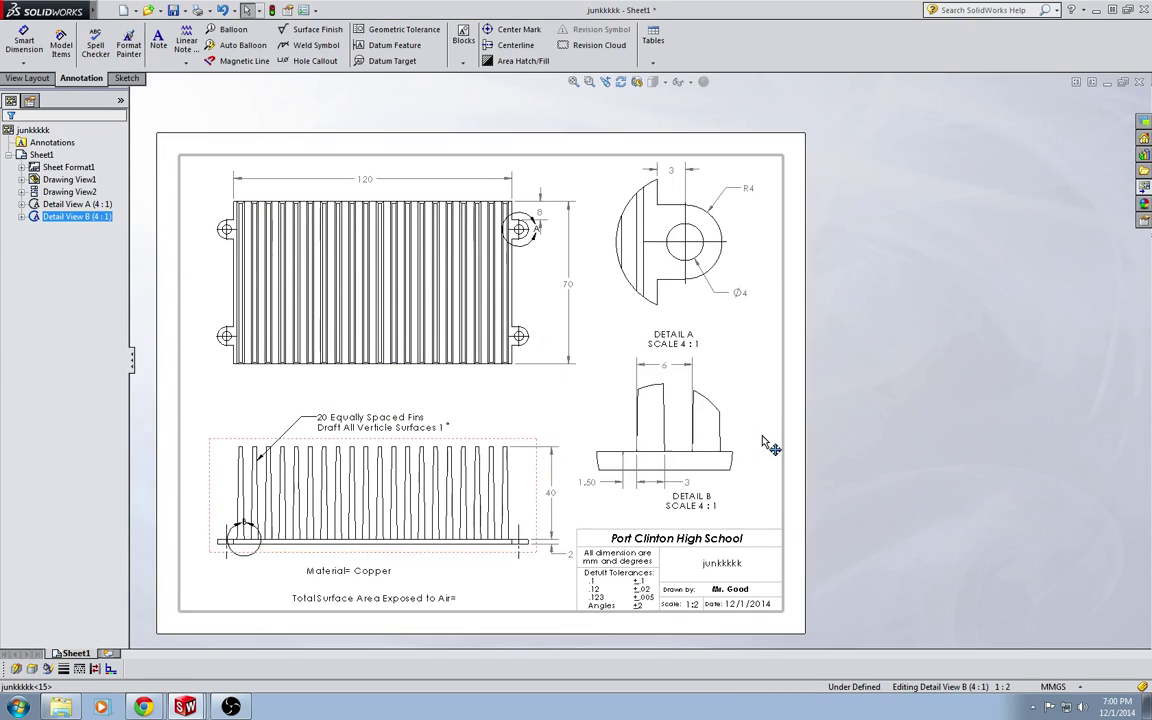
click(879, 522)
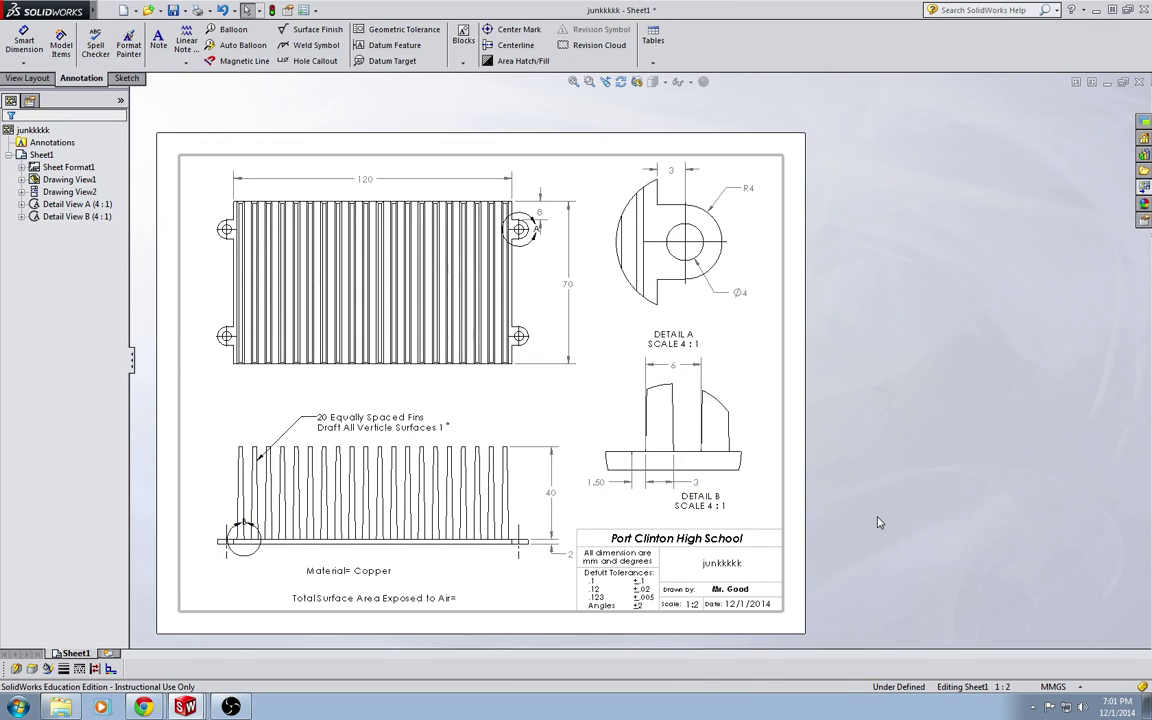